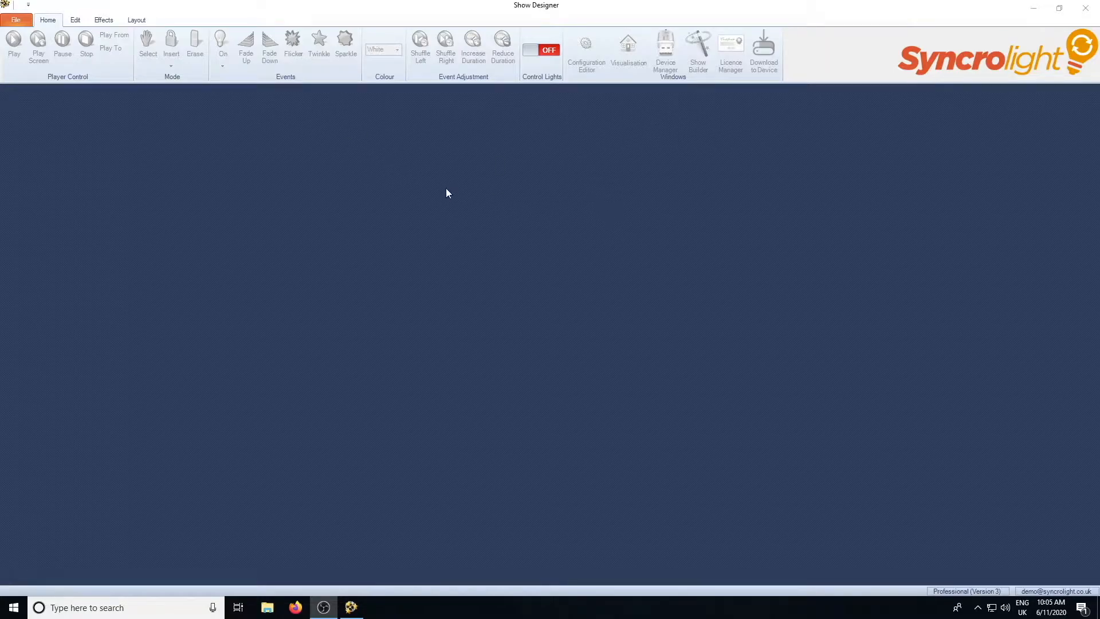
# Start a new show and set its show type to Advanced.
pyautogui.click(19, 20)
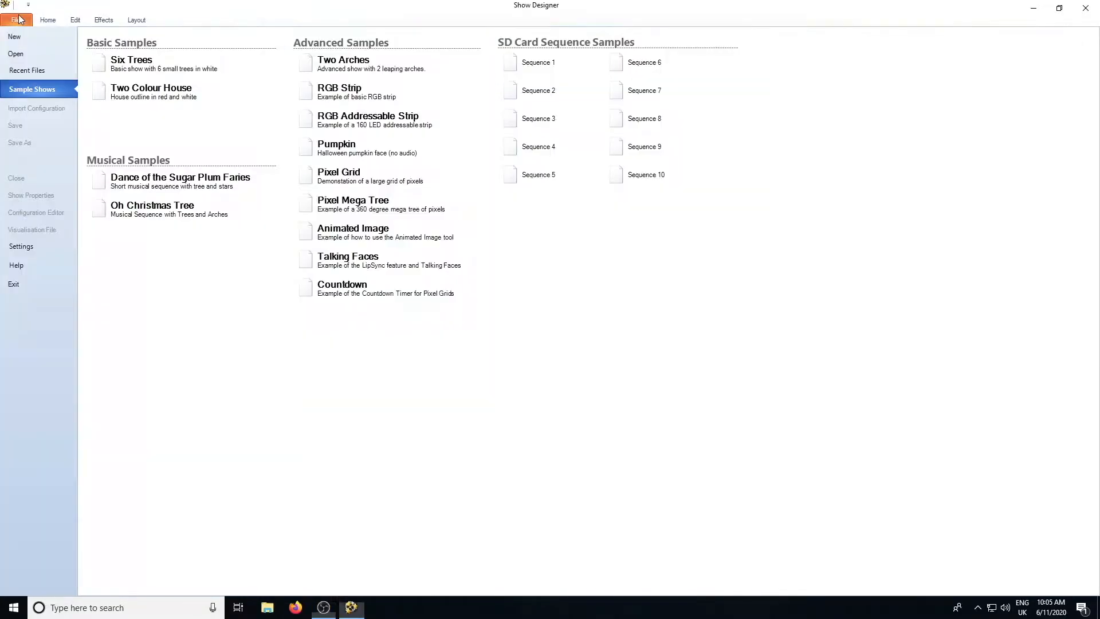
pyautogui.click(15, 35)
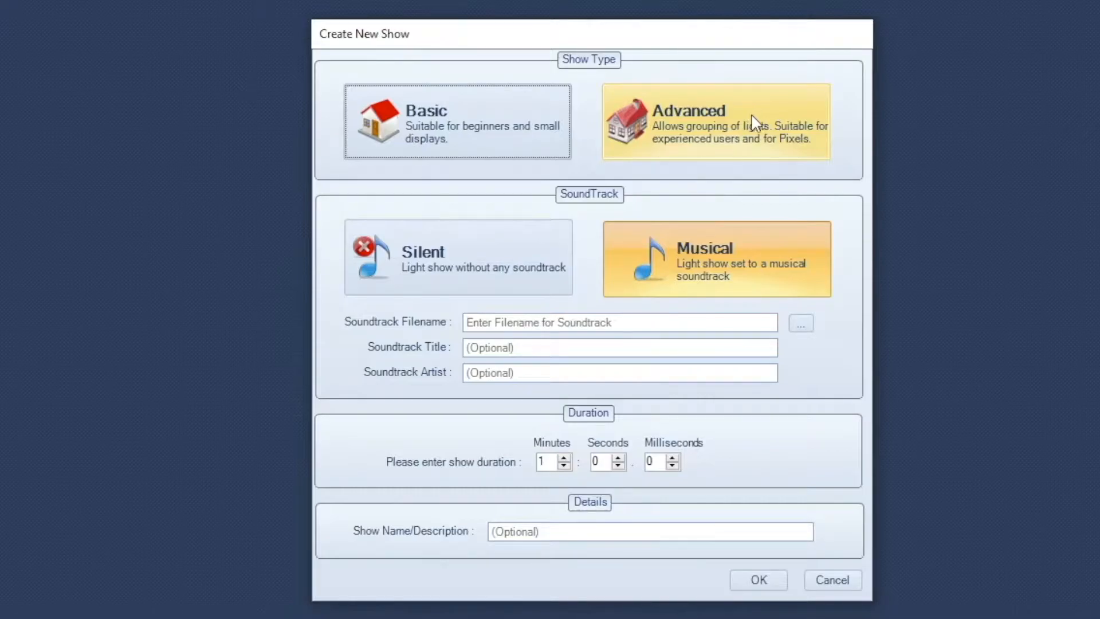
pyautogui.click(721, 139)
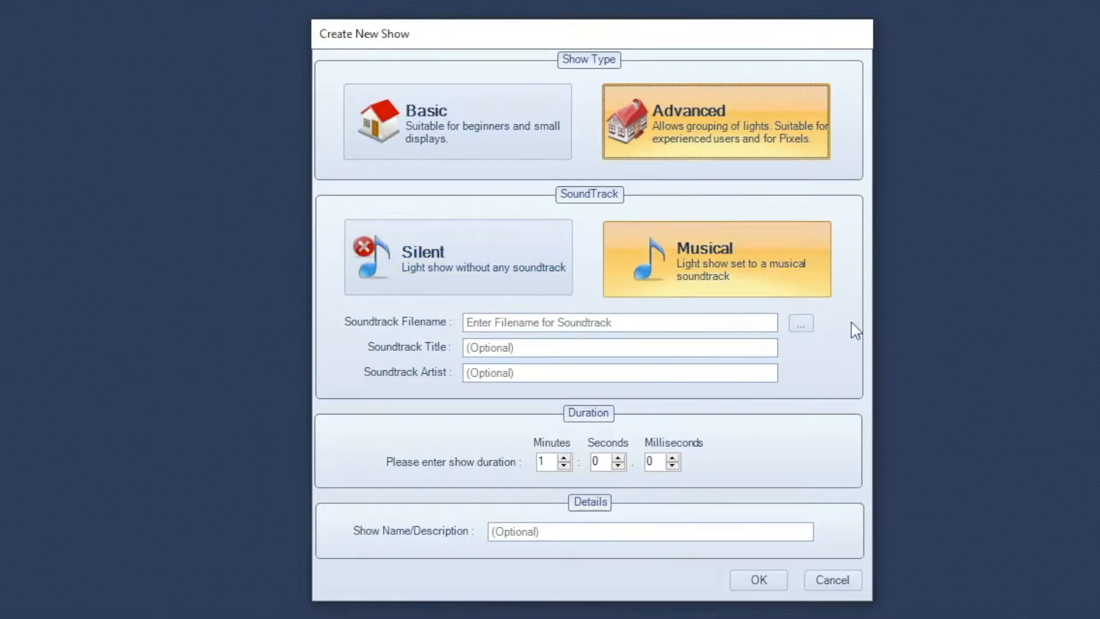
# Use the SugarPlum audio file as the soundtrack, match the show's duration to it, and create the show.
pyautogui.click(468, 322)
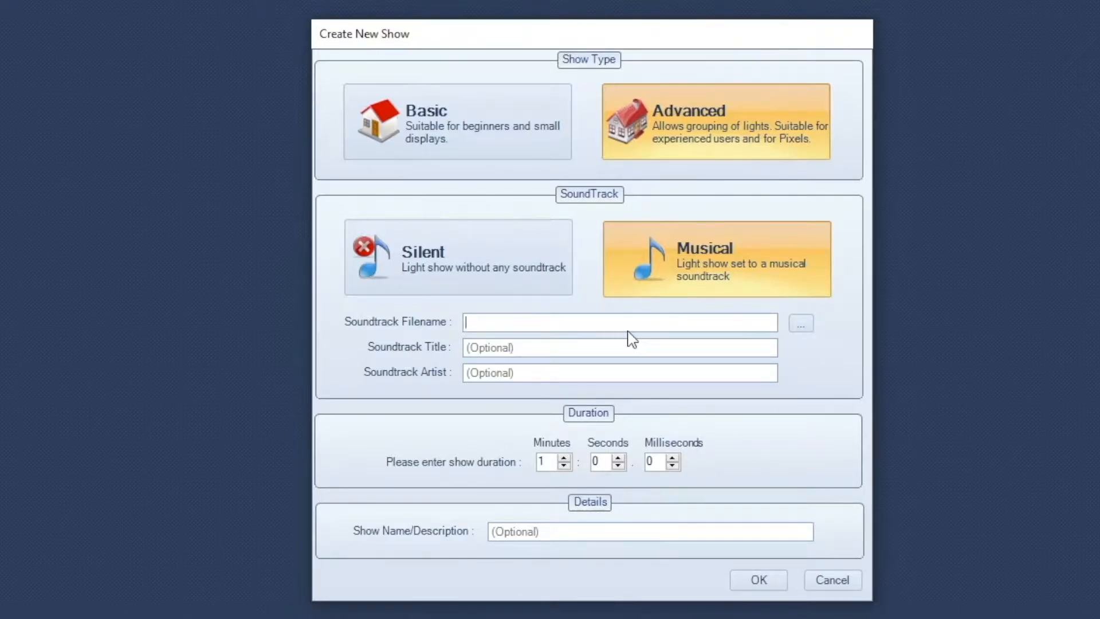
pyautogui.click(797, 325)
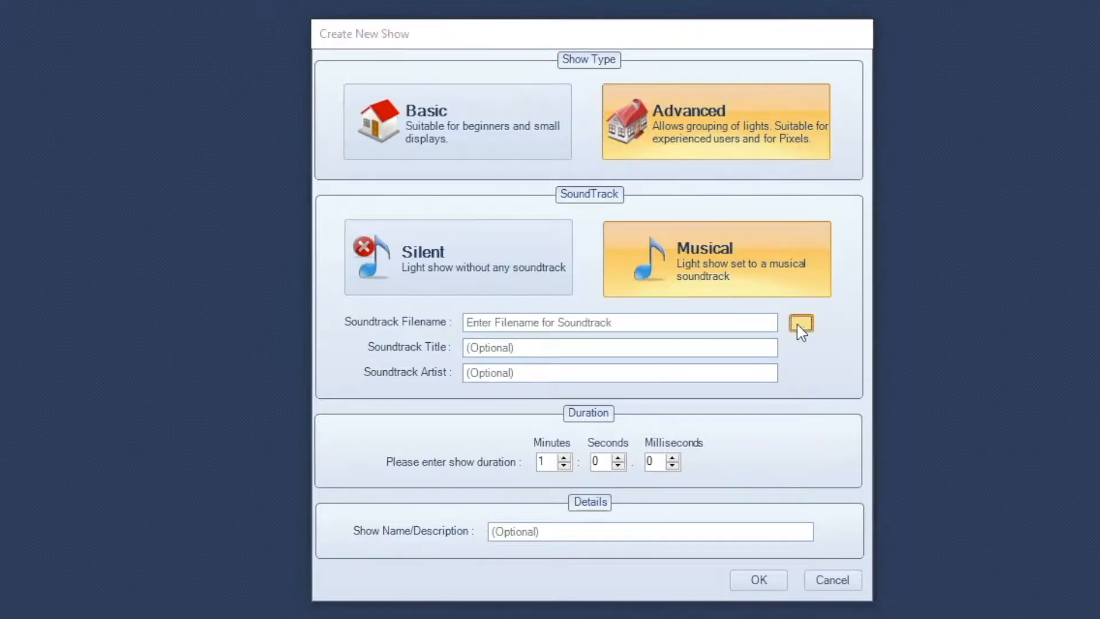
pyautogui.click(648, 190)
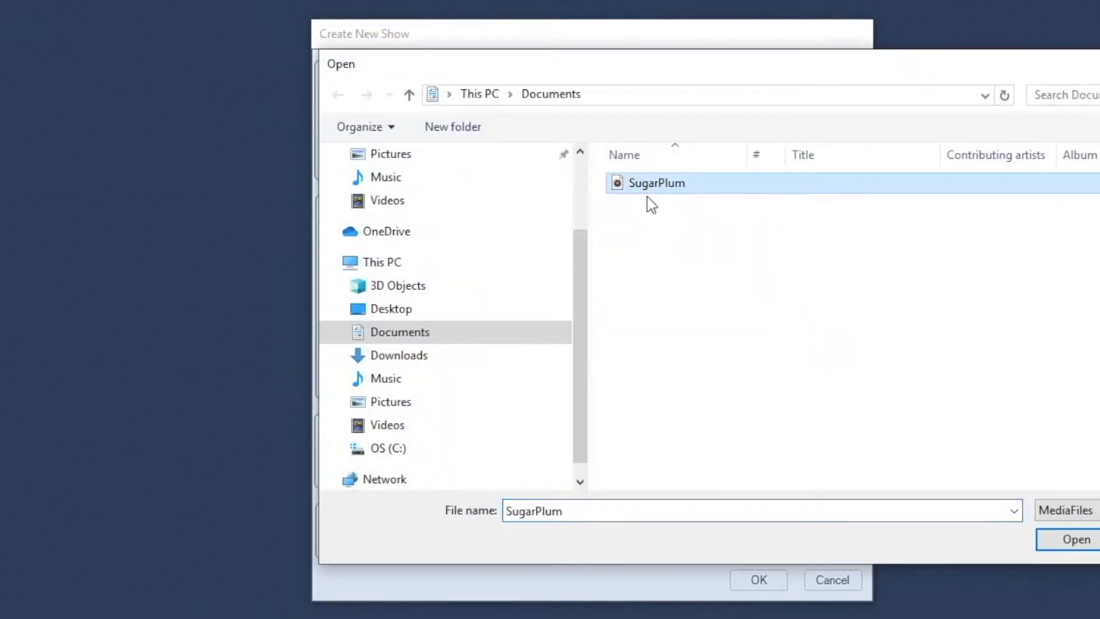
pyautogui.click(1073, 541)
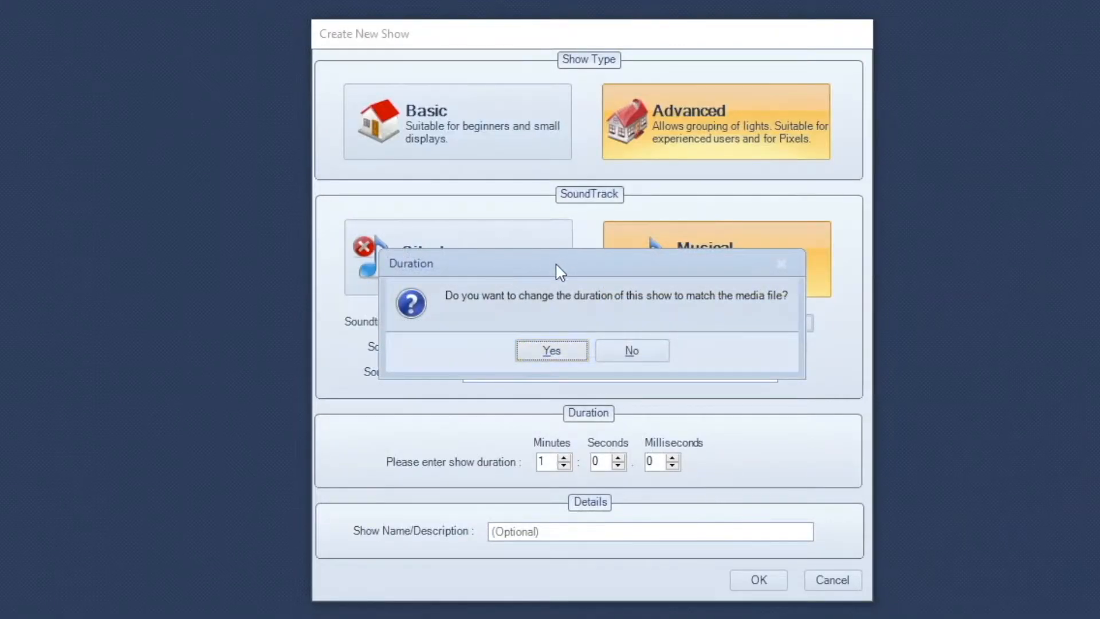
pyautogui.moveTo(555, 262); pyautogui.dragTo(548, 331)
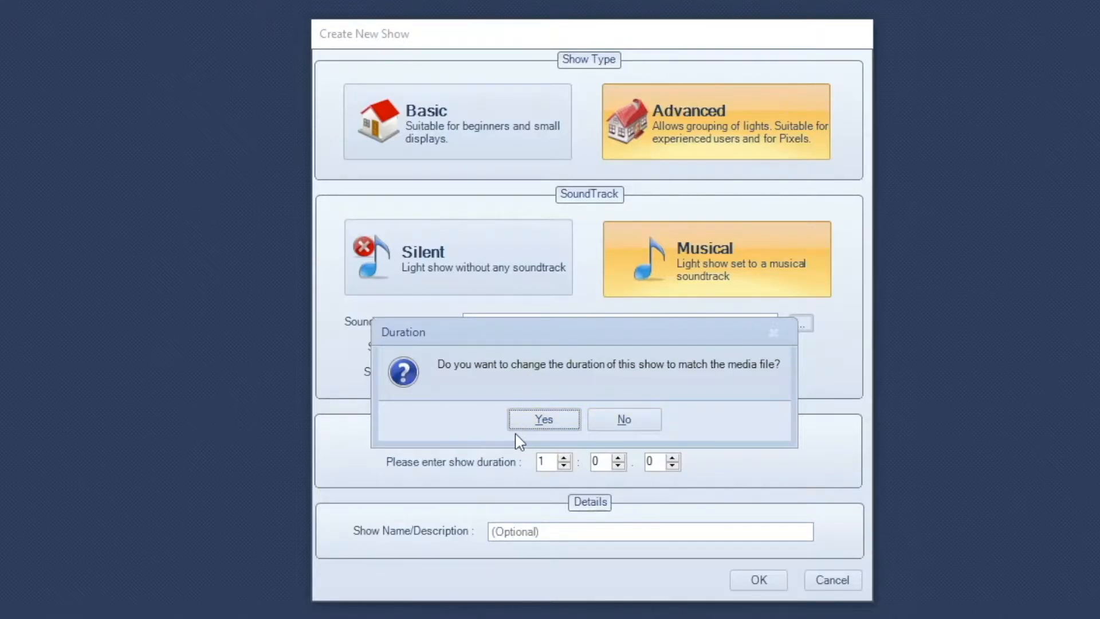
pyautogui.click(544, 420)
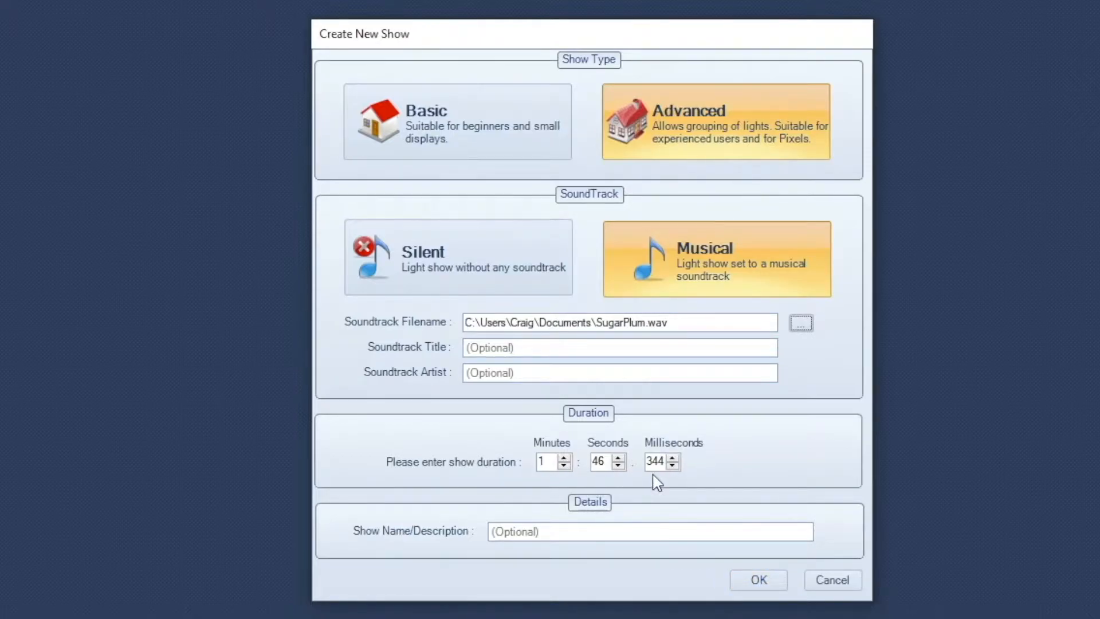
pyautogui.click(675, 531)
pyautogui.click(760, 579)
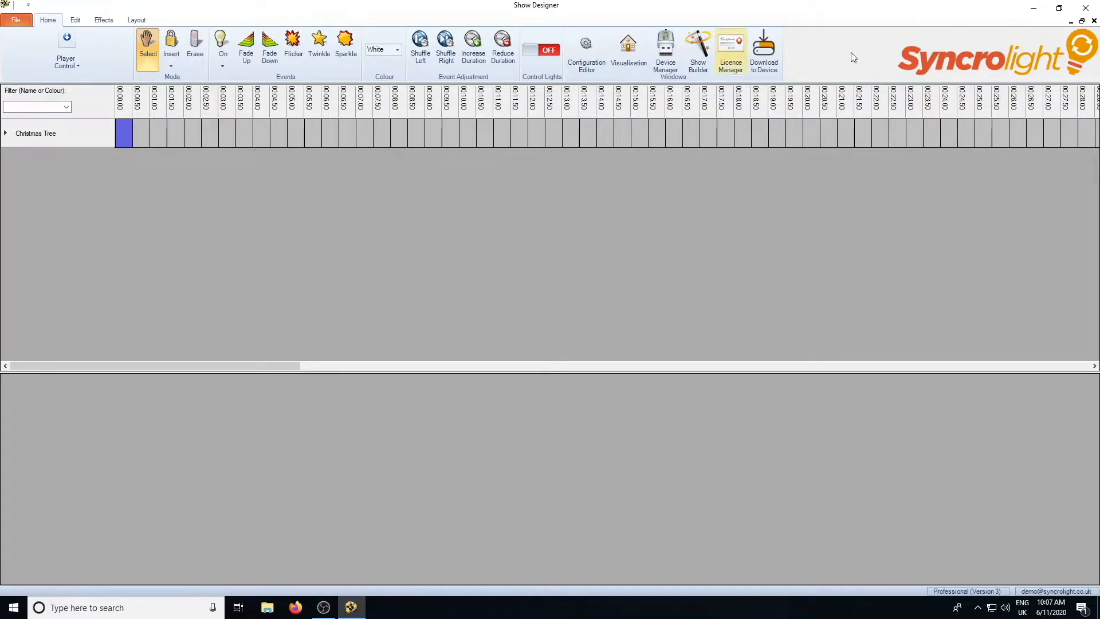
pyautogui.click(1059, 8)
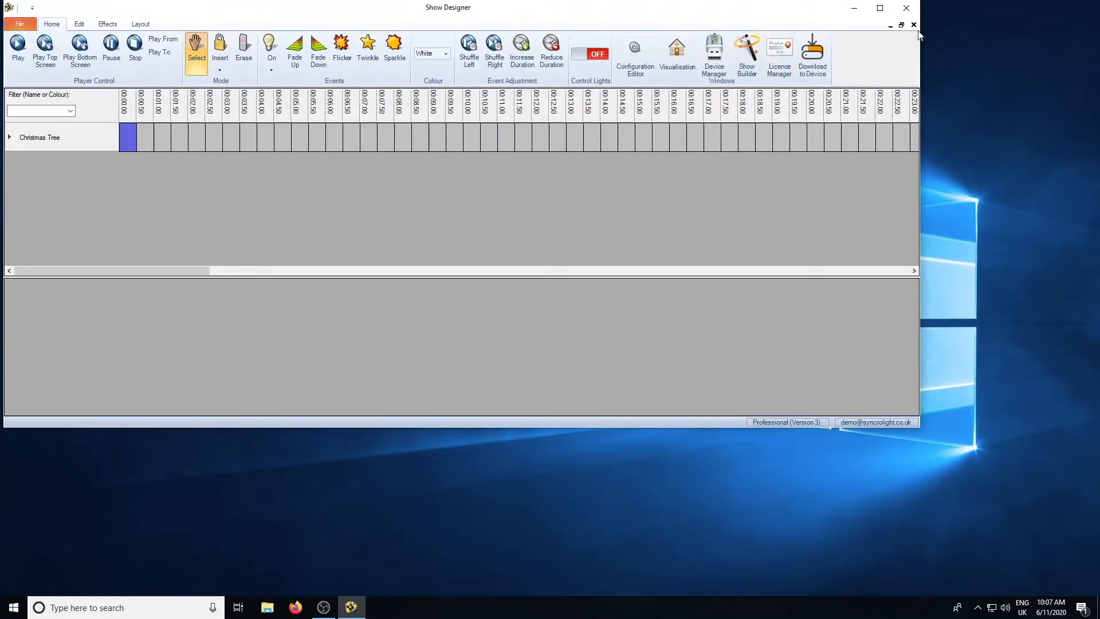
pyautogui.click(879, 6)
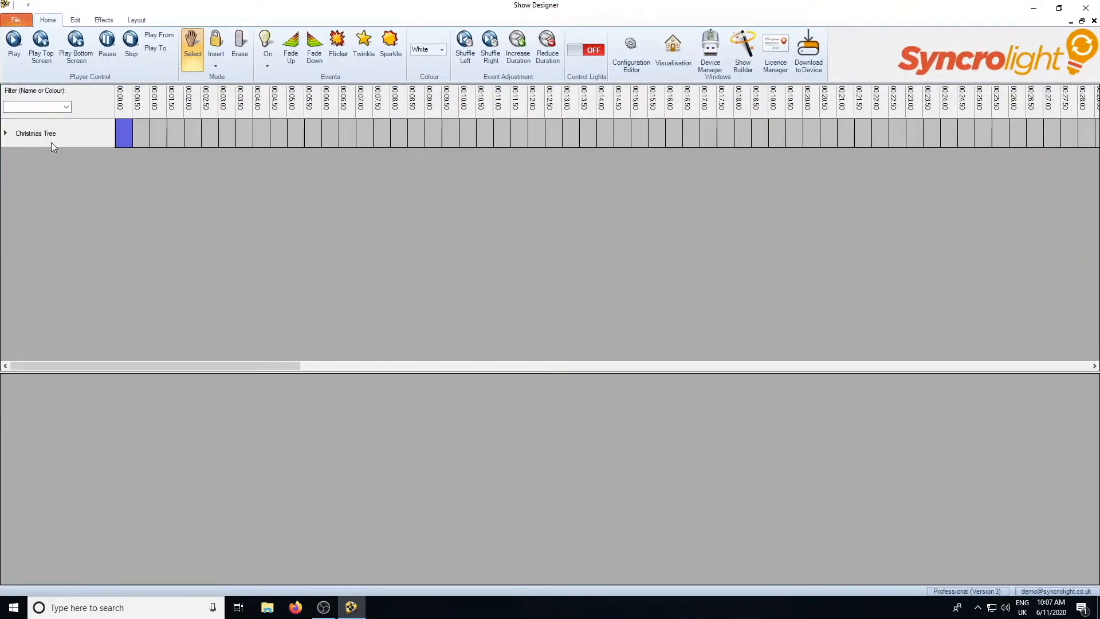
# Delete the default Christmas Tree group from the show.
pyautogui.moveTo(176, 138); pyautogui.dragTo(263, 136)
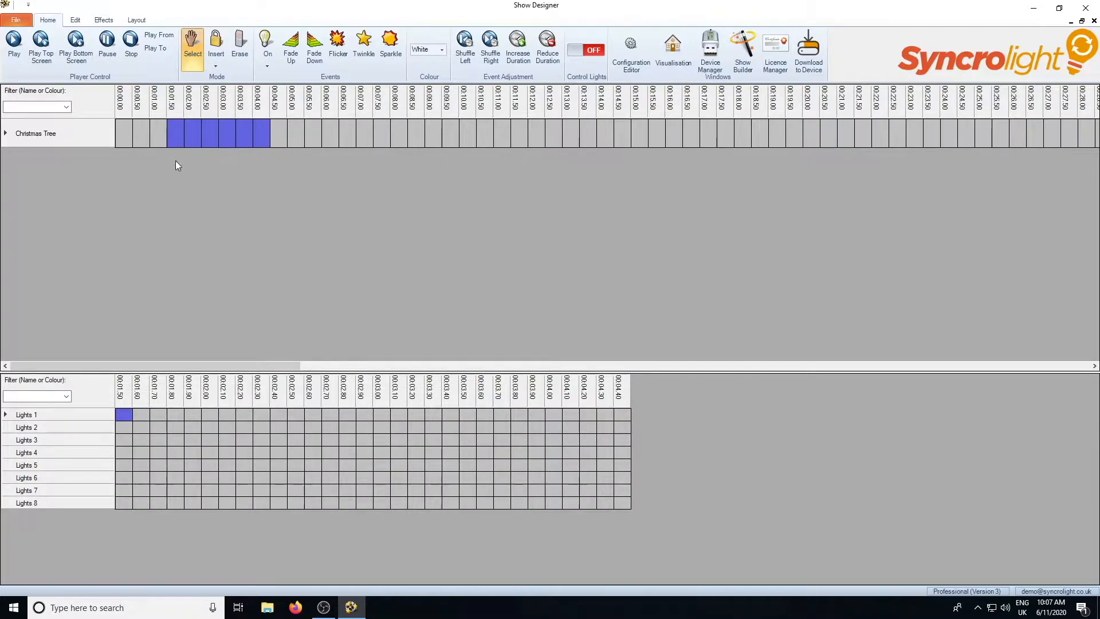
pyautogui.rightClick(80, 142)
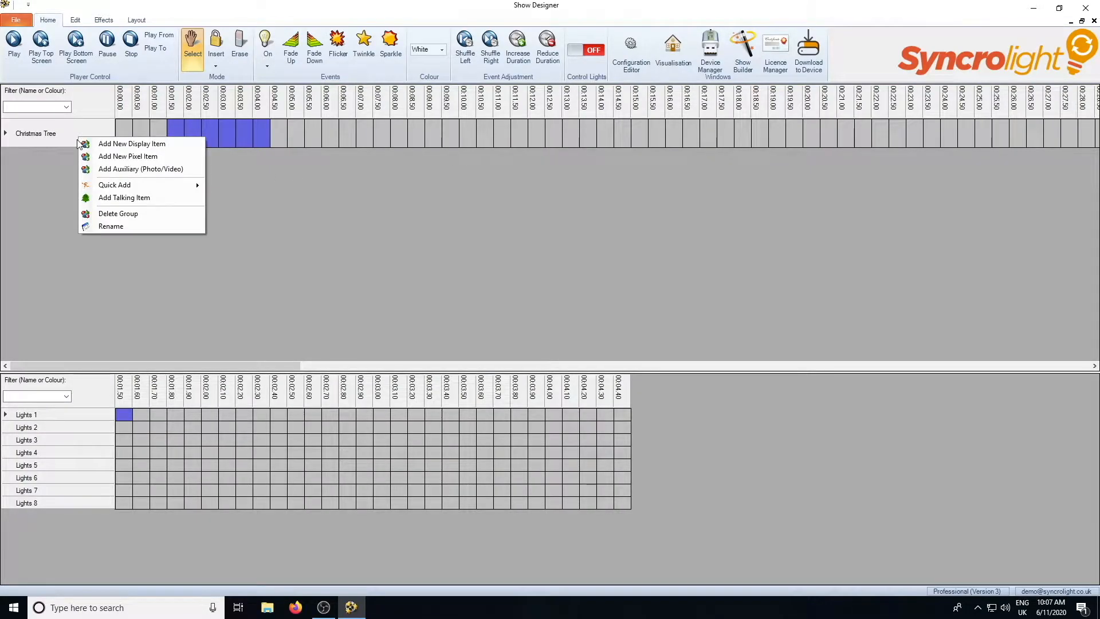
pyautogui.click(133, 213)
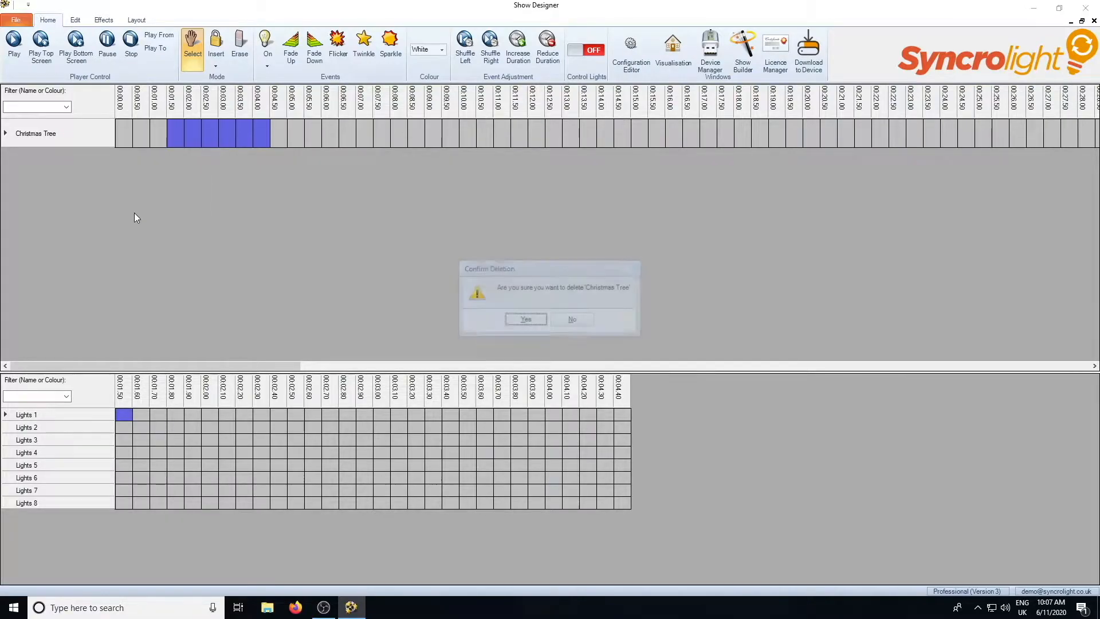
pyautogui.click(523, 319)
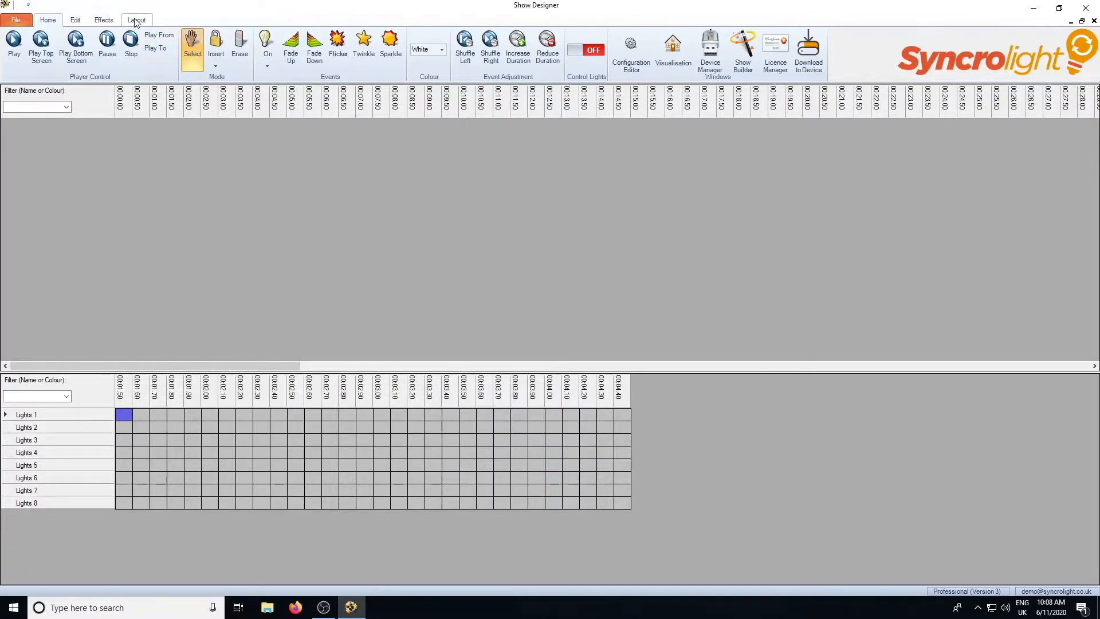
# Quick-add an 8 channel display item named Controller1 on Net 1, with device ID 1 and channel ID 1.
pyautogui.click(104, 20)
pyautogui.click(133, 22)
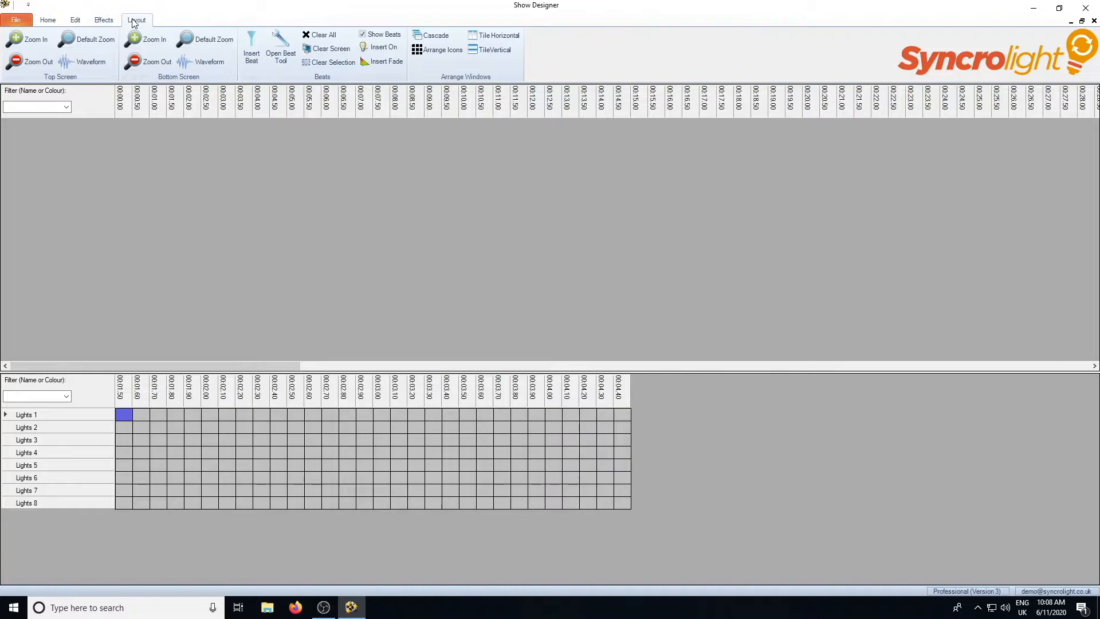
pyautogui.click(75, 20)
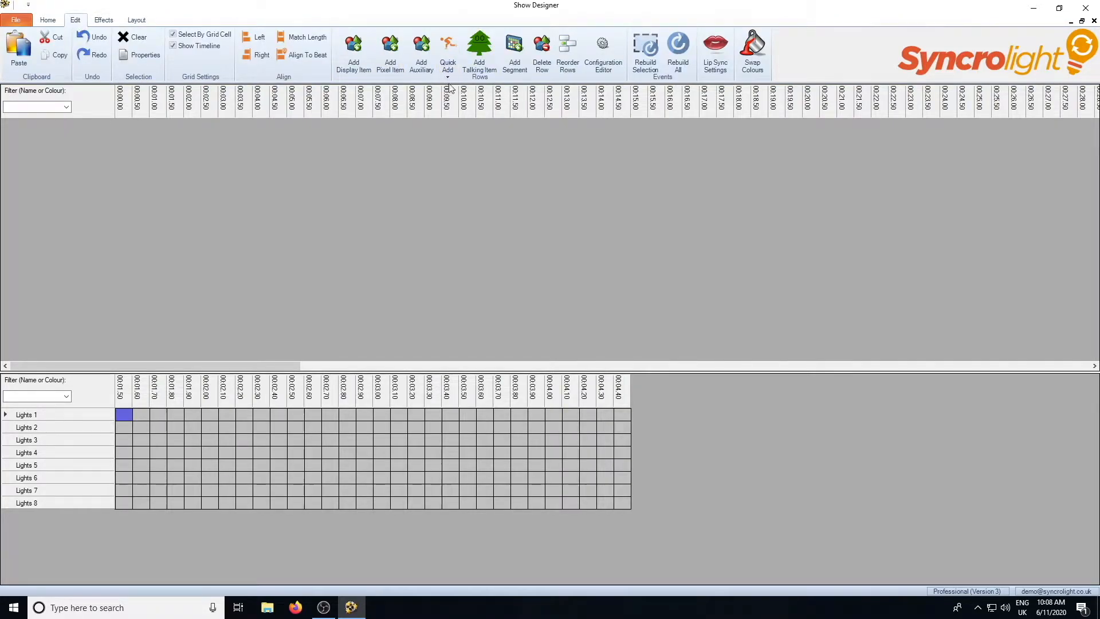
pyautogui.click(447, 64)
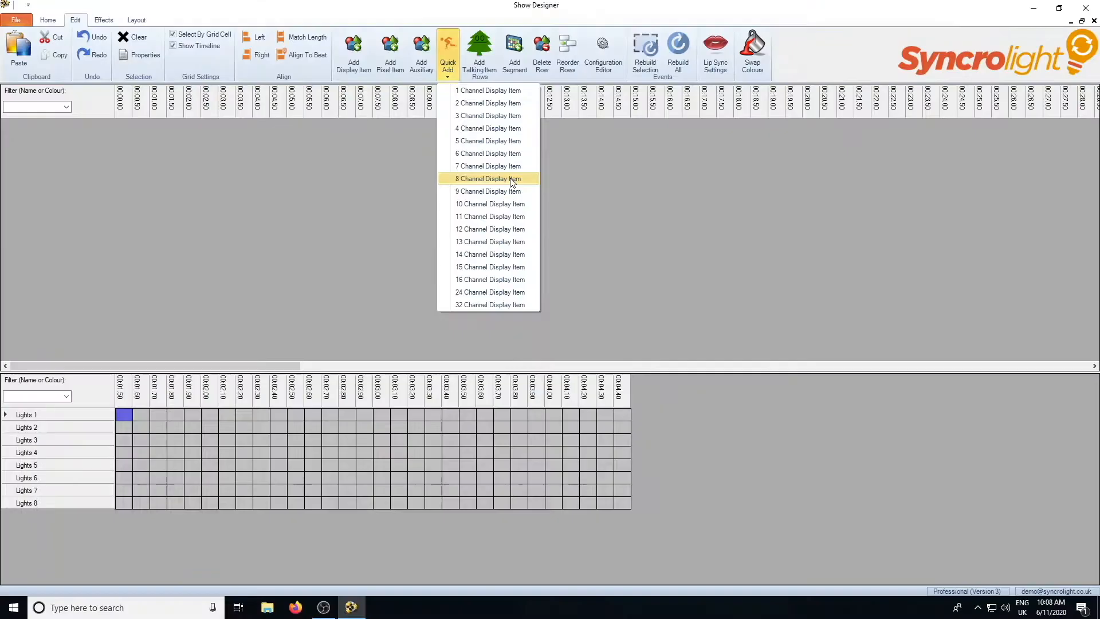
pyautogui.click(590, 259)
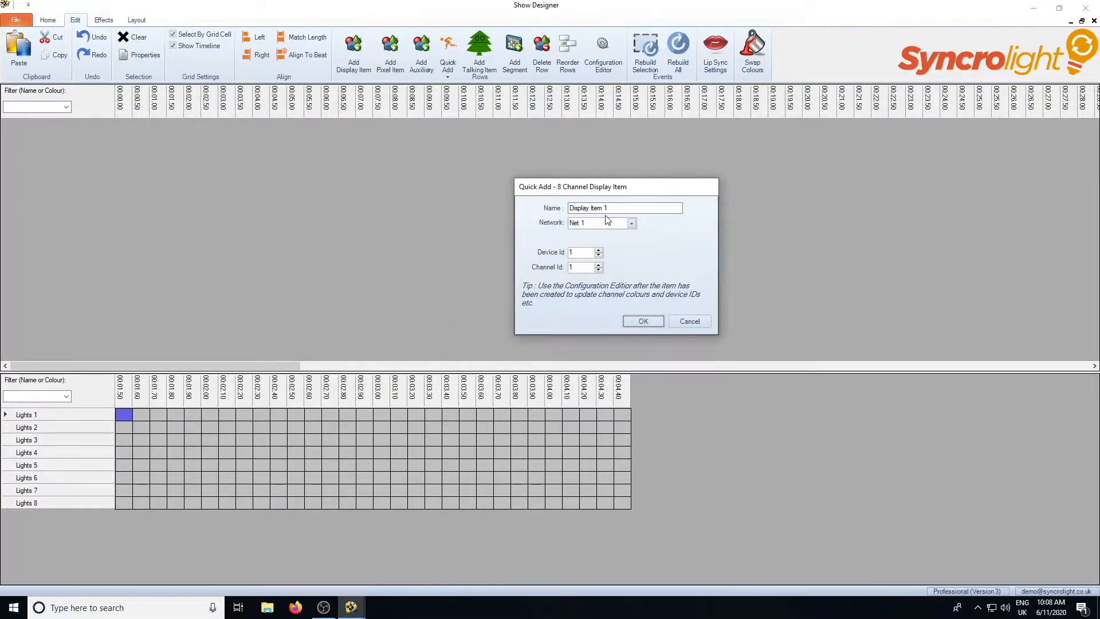
pyautogui.moveTo(611, 186); pyautogui.dragTo(387, 144)
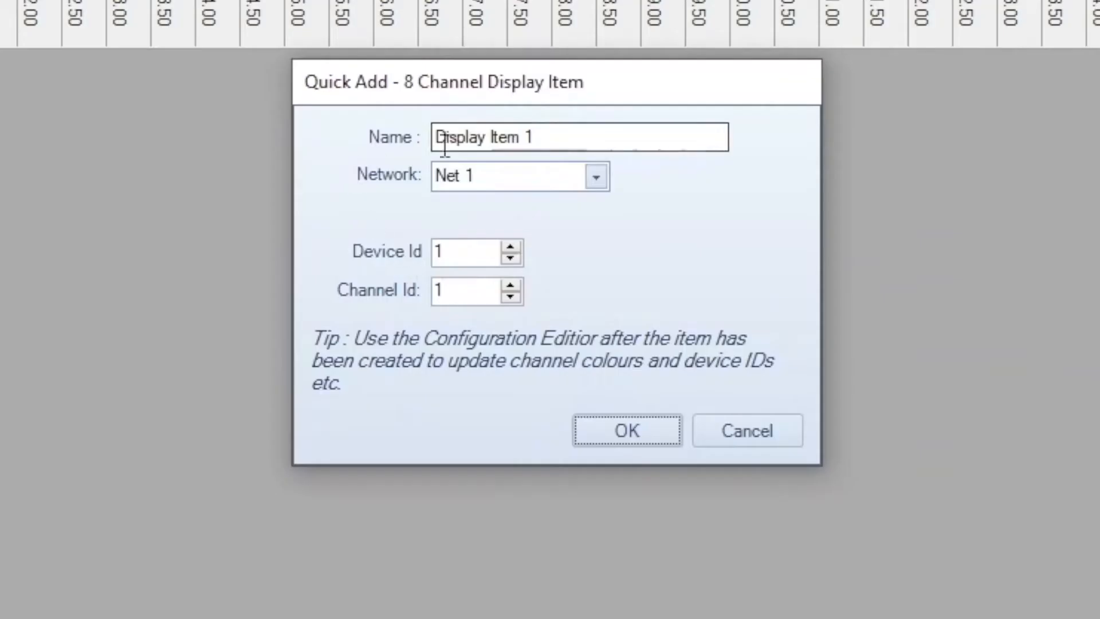
pyautogui.moveTo(591, 145); pyautogui.dragTo(424, 140)
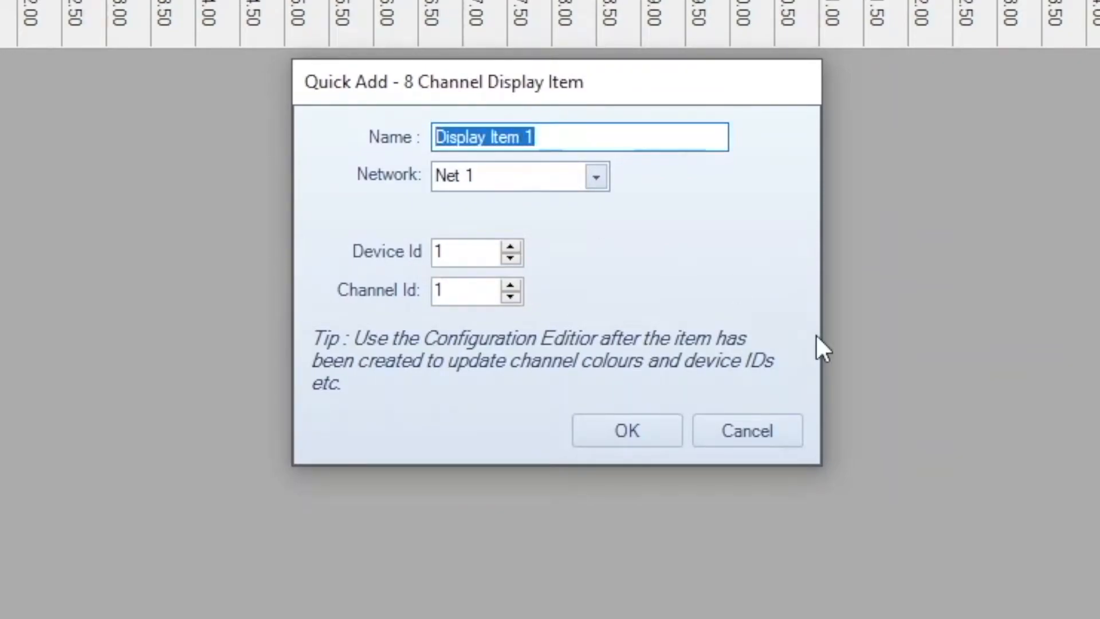
pyautogui.write('Cont')
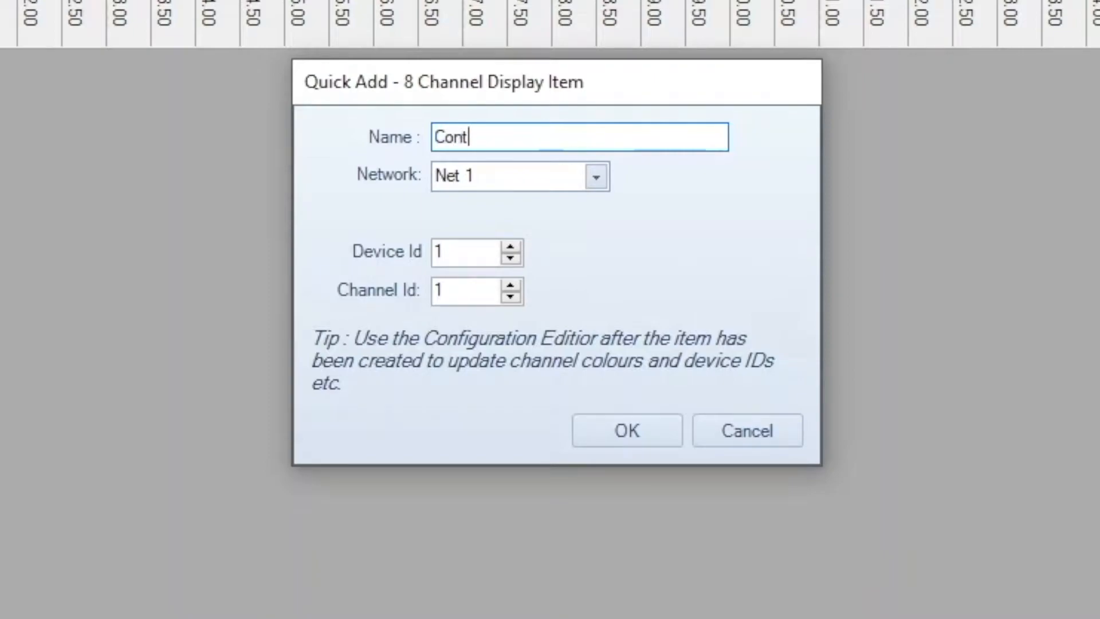
pyautogui.write('roller1')
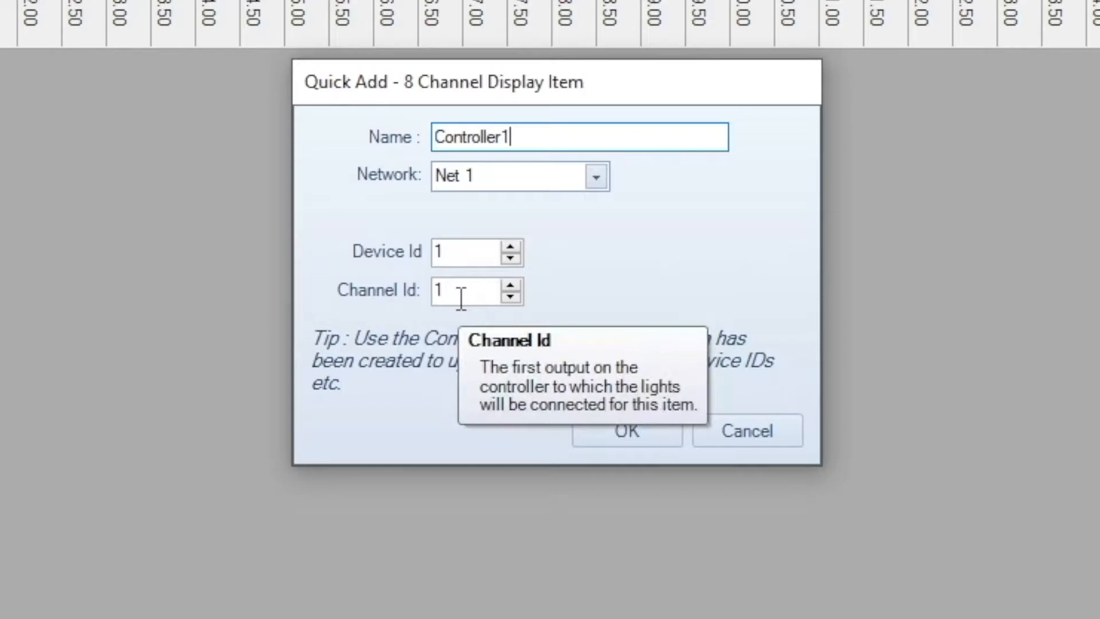
pyautogui.click(624, 430)
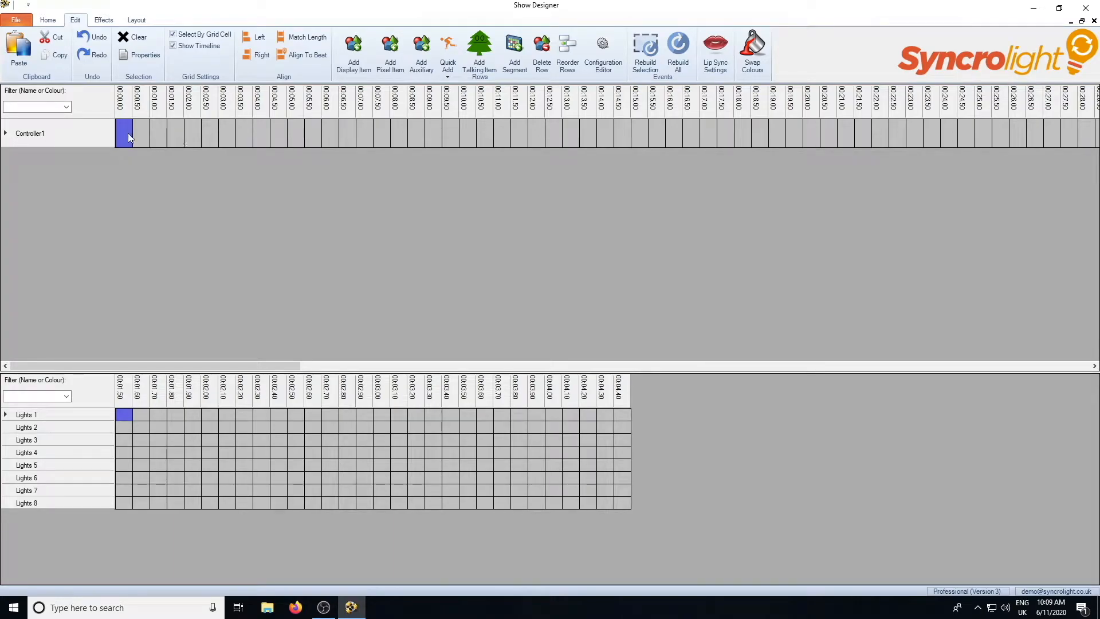
# Select time ranges on the Controller1 row and across its segments to examine the overview and detailed grids.
pyautogui.moveTo(175, 133); pyautogui.dragTo(292, 131)
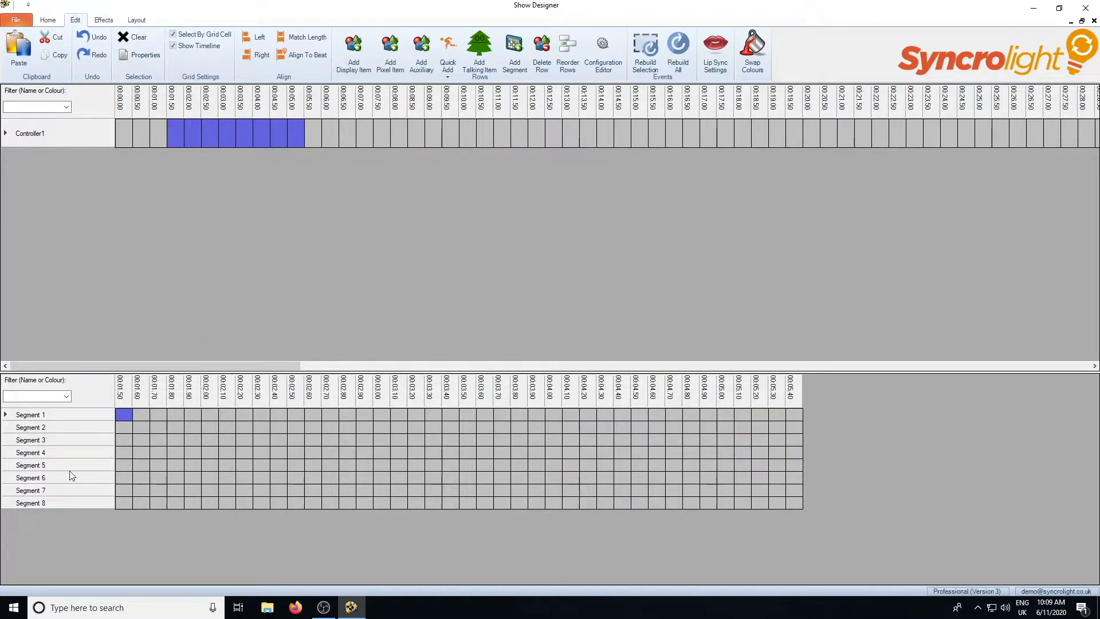
pyautogui.moveTo(170, 137); pyautogui.dragTo(381, 138)
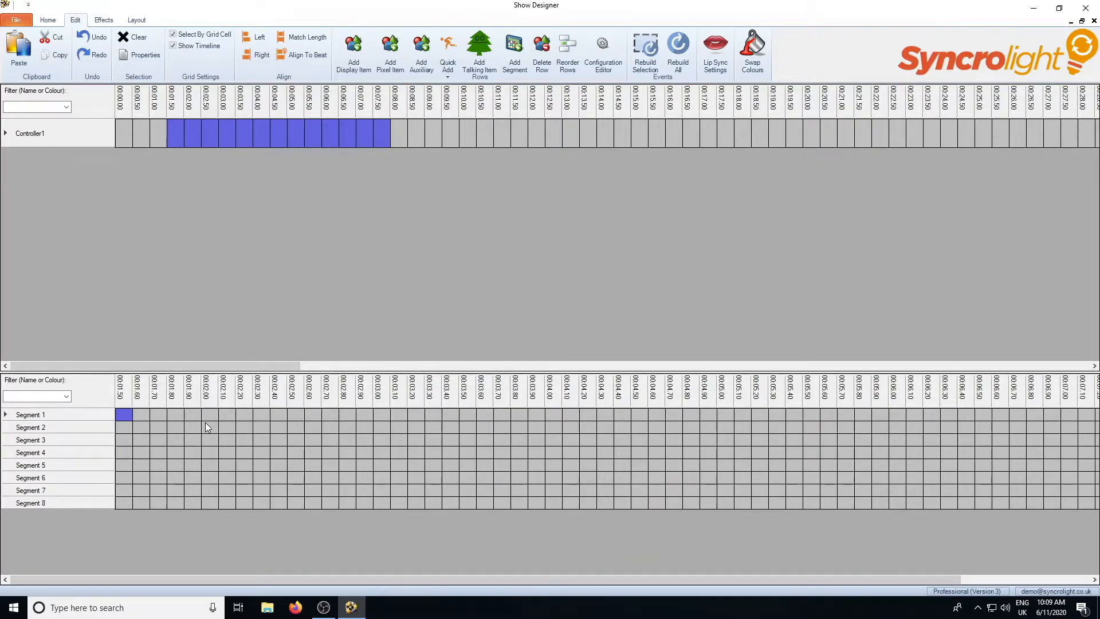
pyautogui.moveTo(212, 416); pyautogui.dragTo(215, 492)
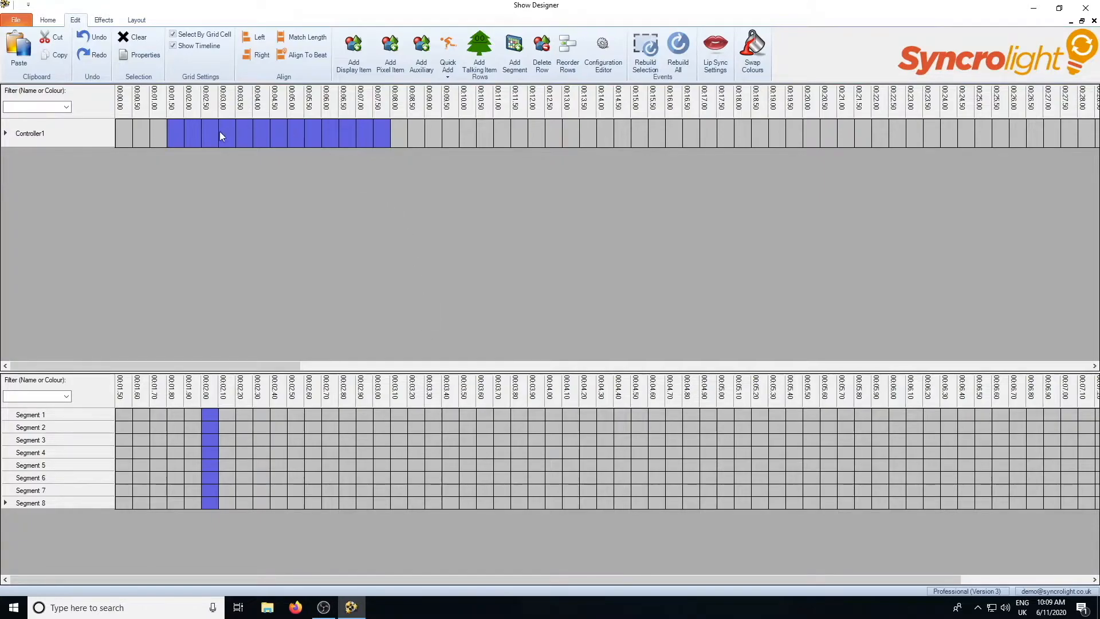
pyautogui.moveTo(271, 415); pyautogui.dragTo(405, 418)
pyautogui.moveTo(312, 427); pyautogui.dragTo(519, 428)
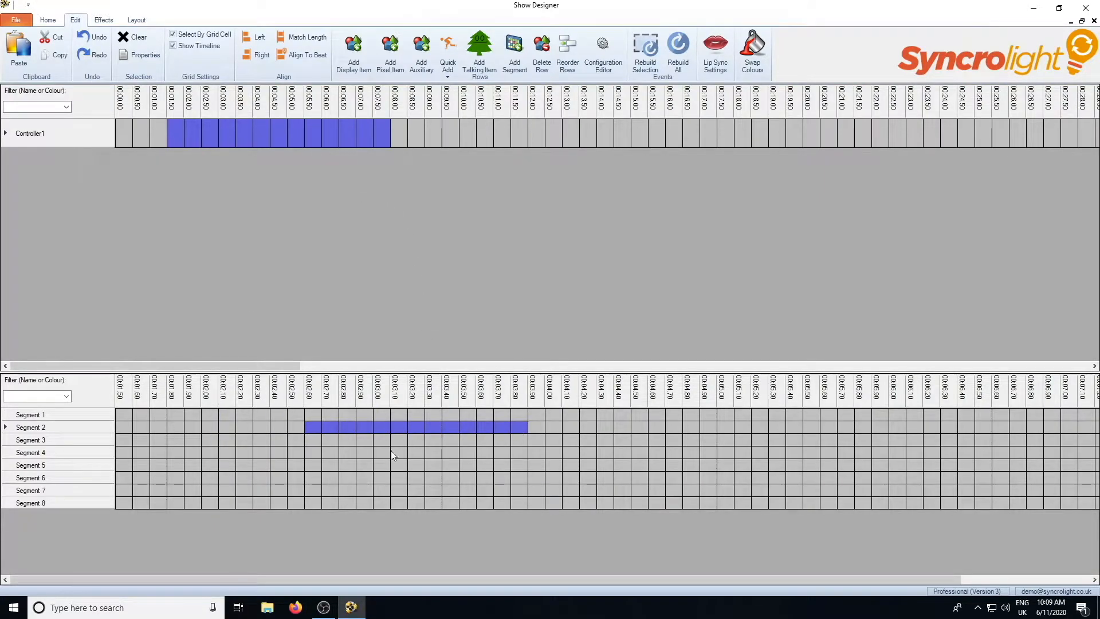
pyautogui.moveTo(362, 442); pyautogui.dragTo(585, 453)
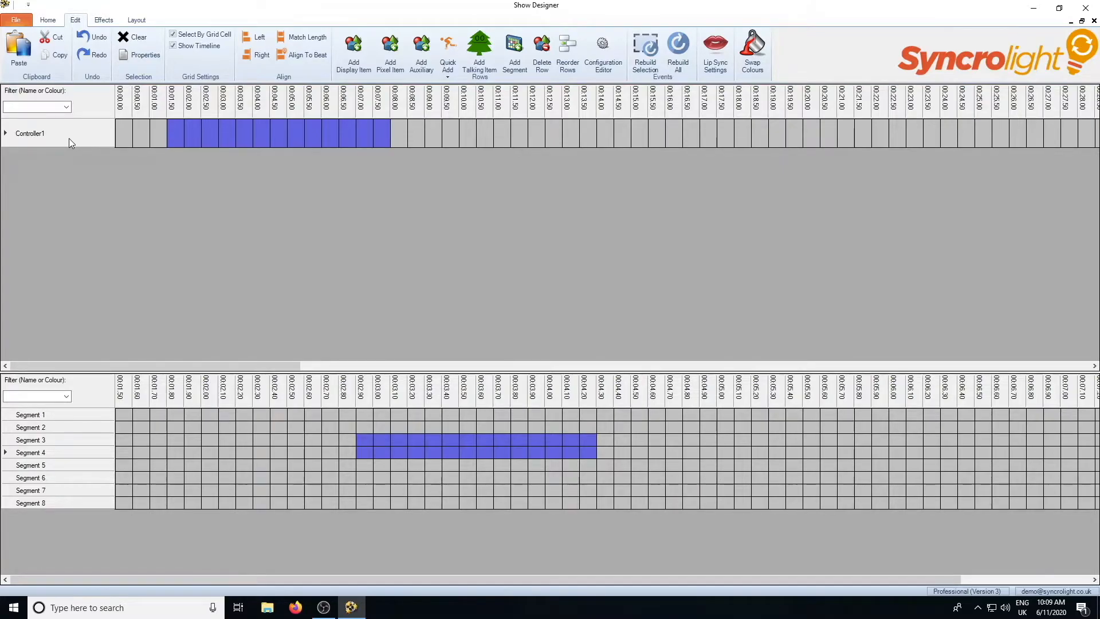
# Select the Controller1 cells from 3.00 to 6.50 seconds and examine the colour choices for an On event.
pyautogui.click(266, 133)
pyautogui.moveTo(225, 136); pyautogui.dragTo(346, 137)
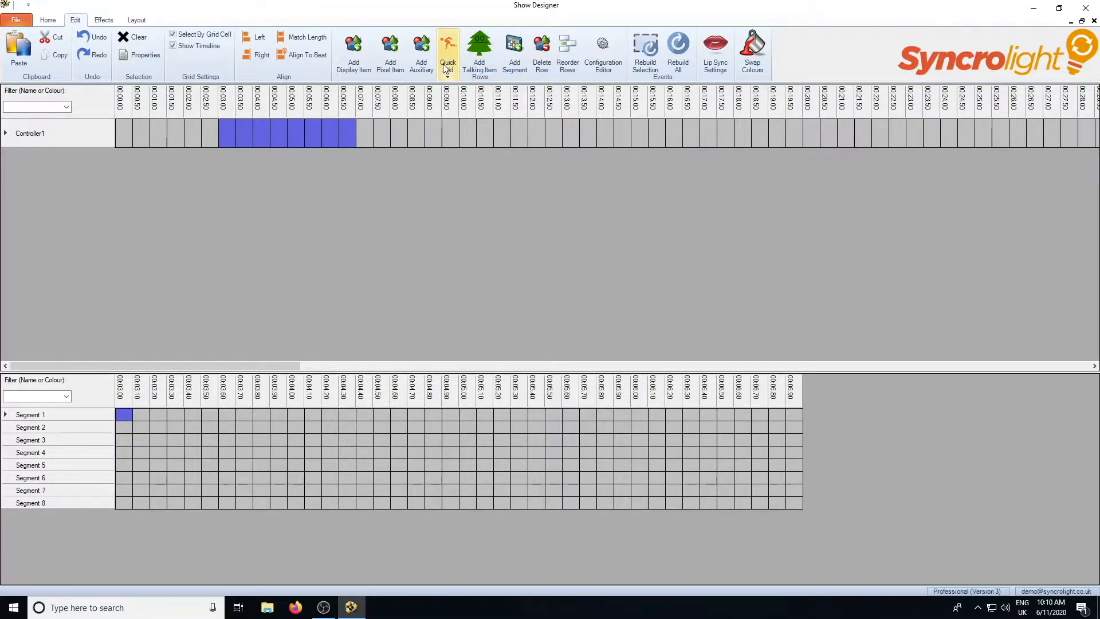
pyautogui.rightClick(267, 138)
pyautogui.moveTo(311, 143)
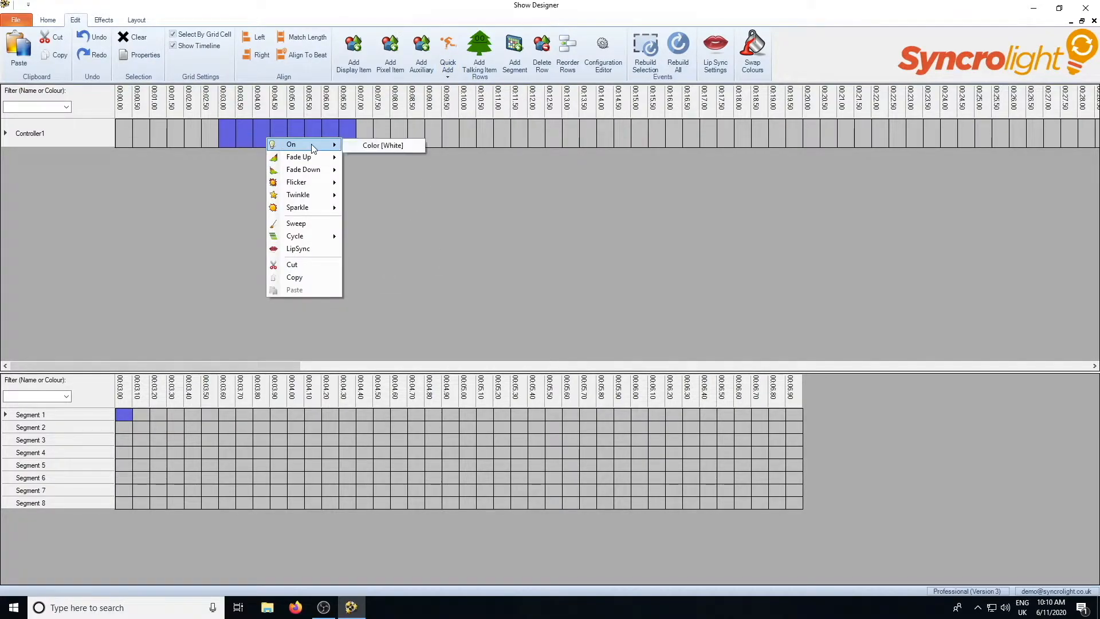
pyautogui.click(410, 148)
pyautogui.click(479, 134)
# Set the colour of Controller1's Segment 1 channel to Blue in the Configuration Editor.
pyautogui.moveTo(248, 136); pyautogui.dragTo(308, 146)
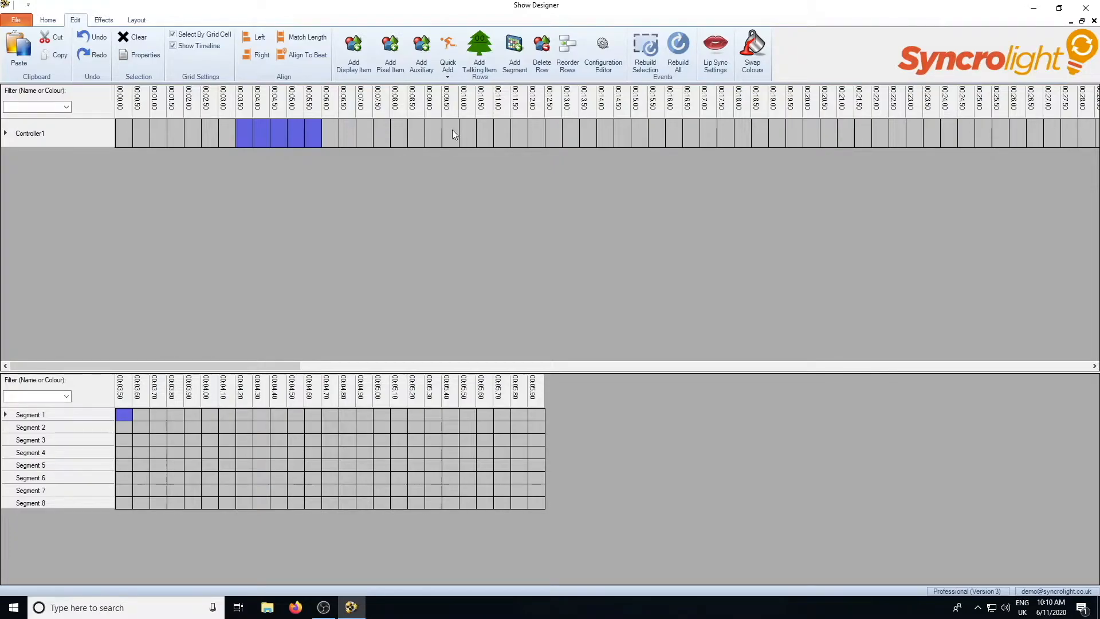
pyautogui.moveTo(359, 140); pyautogui.dragTo(433, 139)
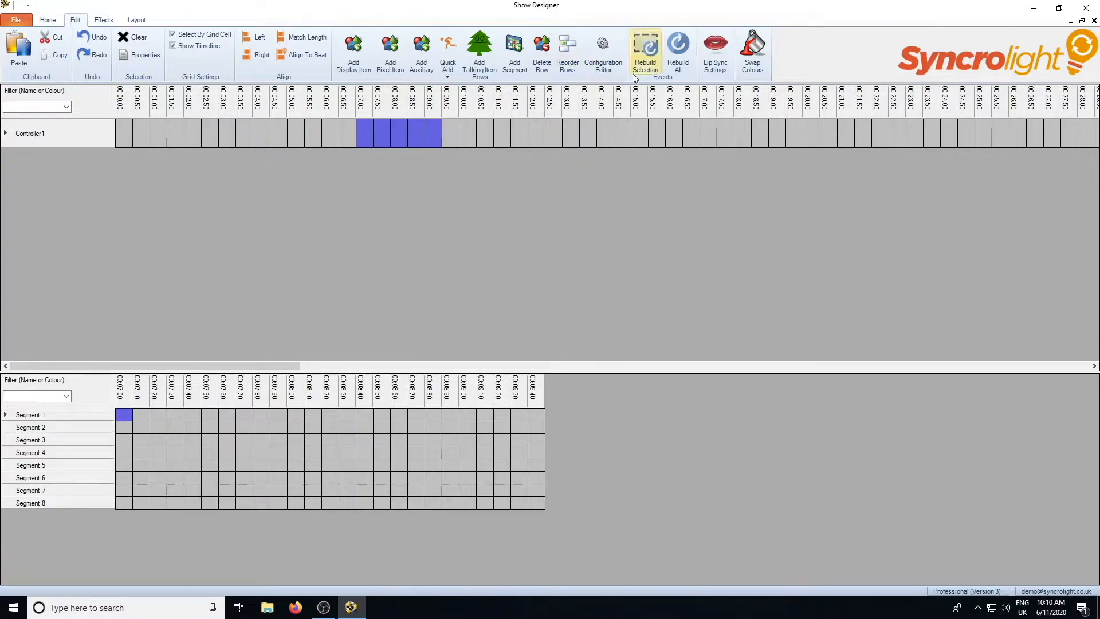
pyautogui.click(602, 54)
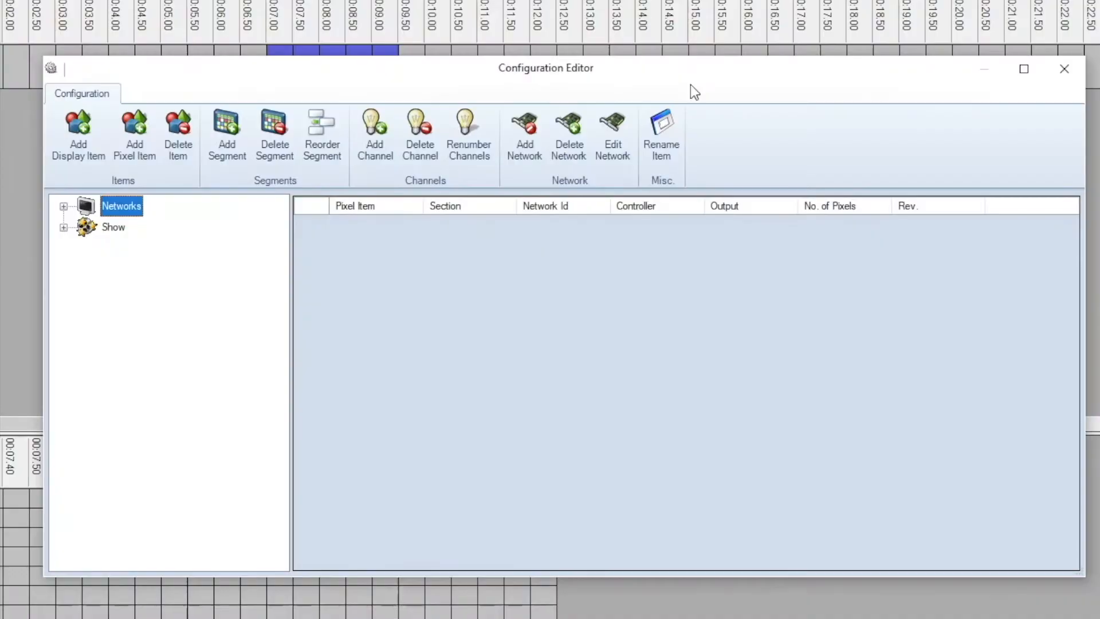
pyautogui.click(63, 227)
pyautogui.click(137, 248)
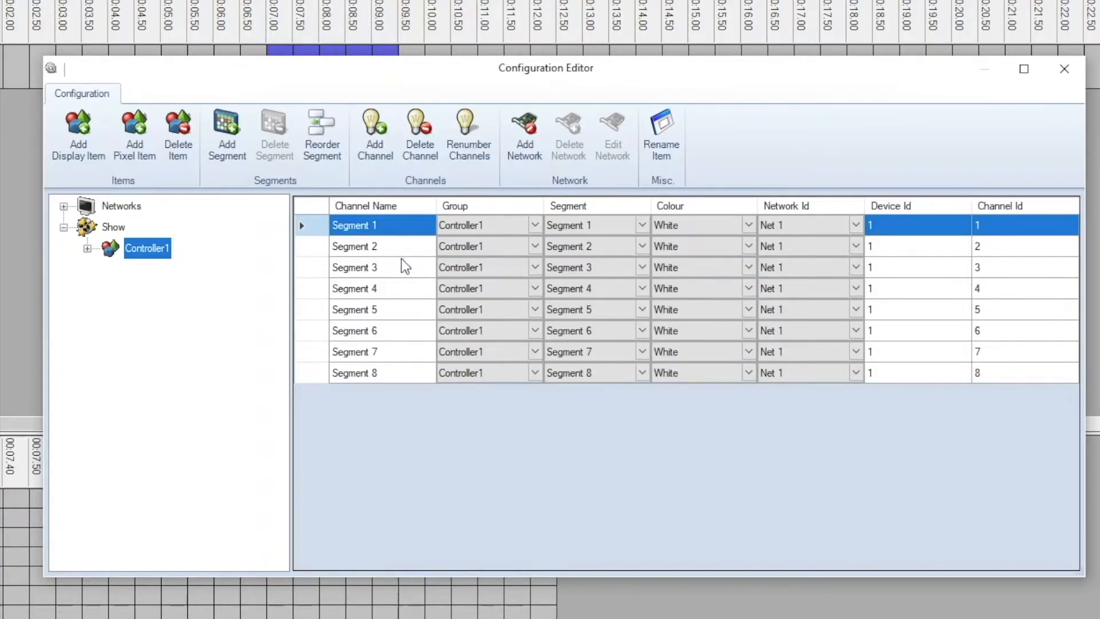
pyautogui.click(747, 224)
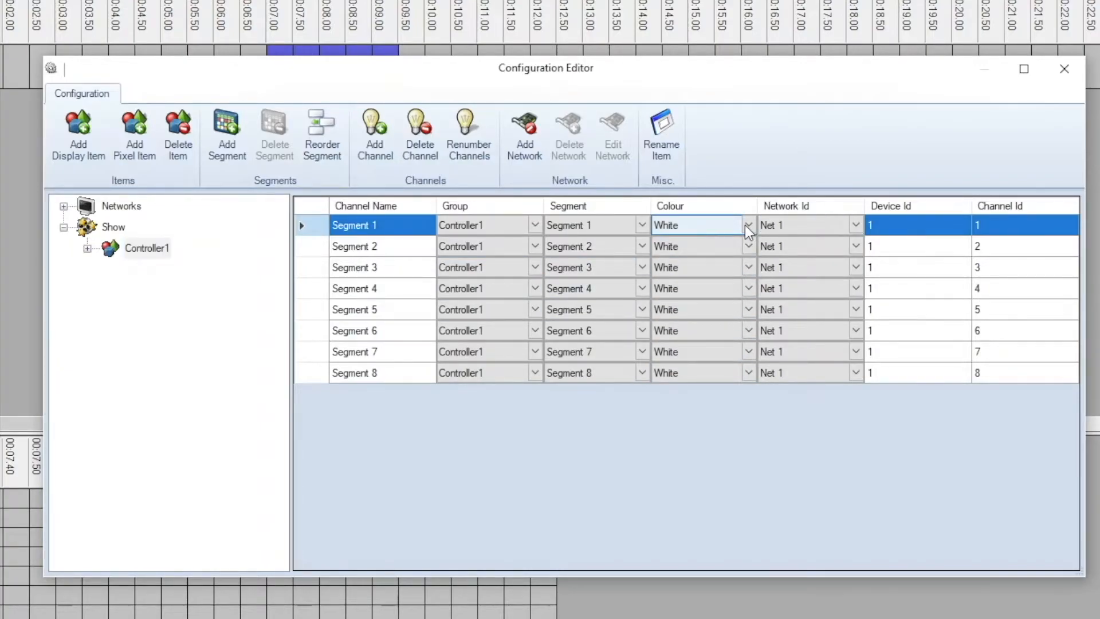
pyautogui.click(748, 224)
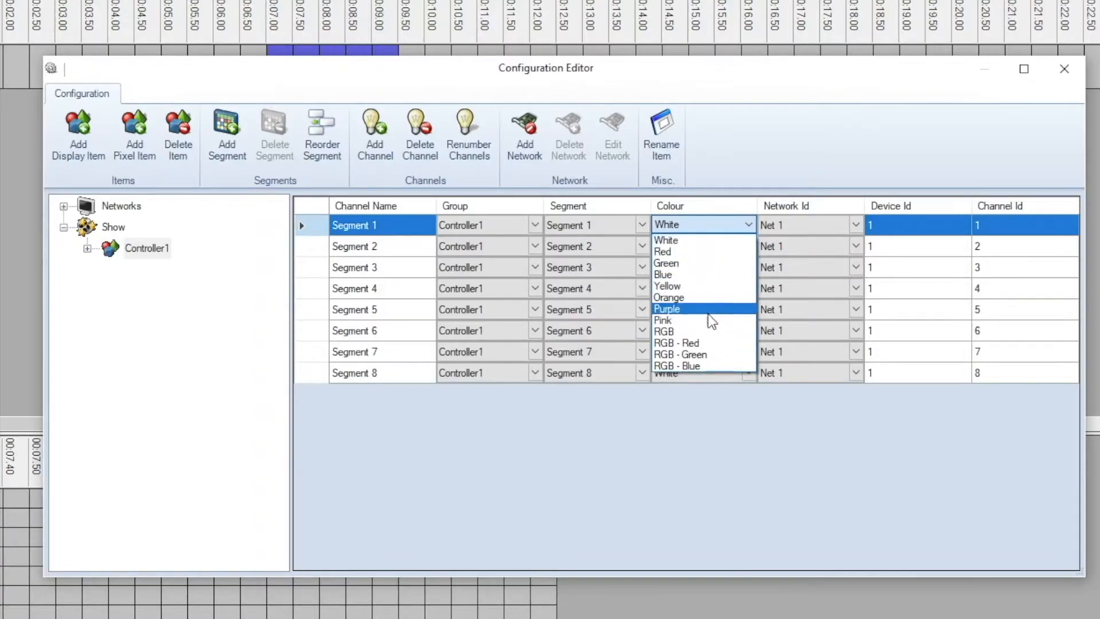
pyautogui.click(688, 275)
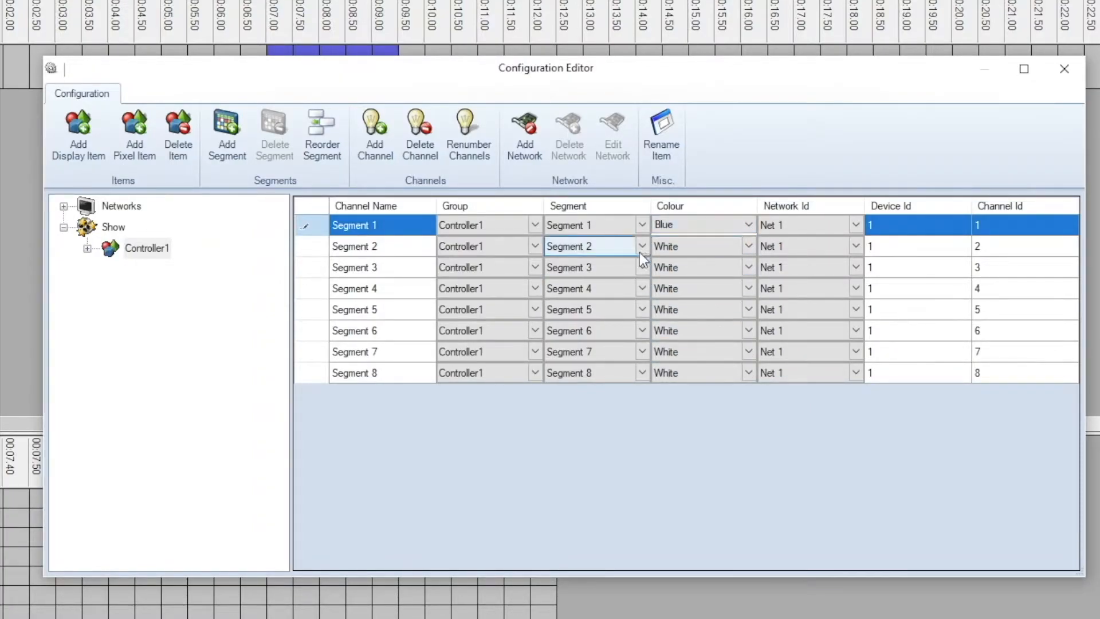
pyautogui.click(1064, 69)
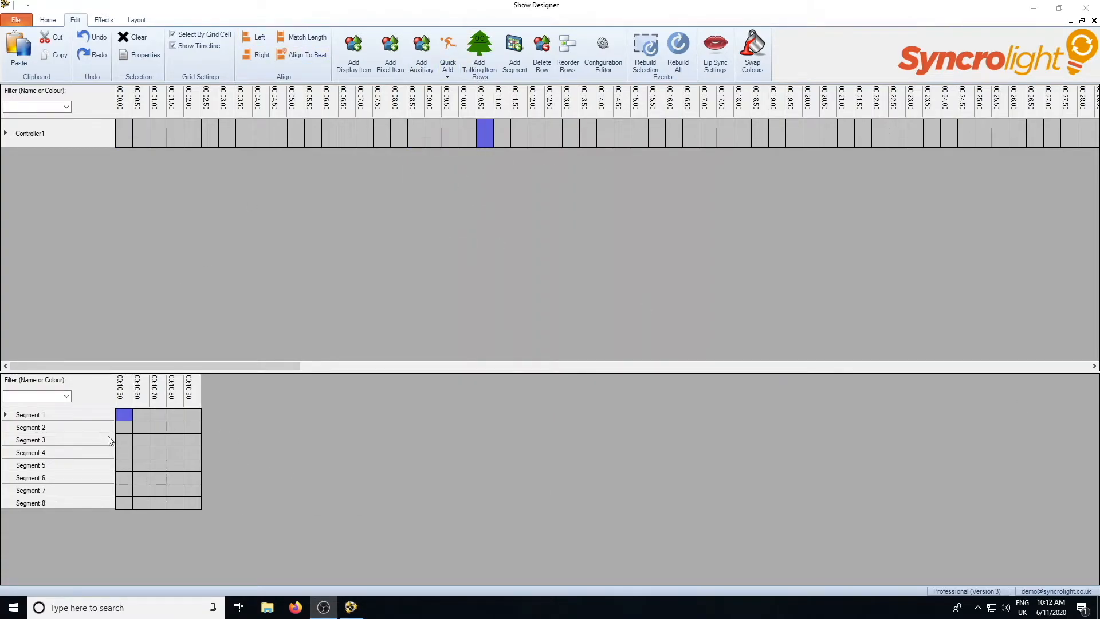
# Add a Blue On event to Segment 1 of Controller1 across the cells from 7.30 to 8.00 seconds.
pyautogui.moveTo(367, 132); pyautogui.dragTo(523, 138)
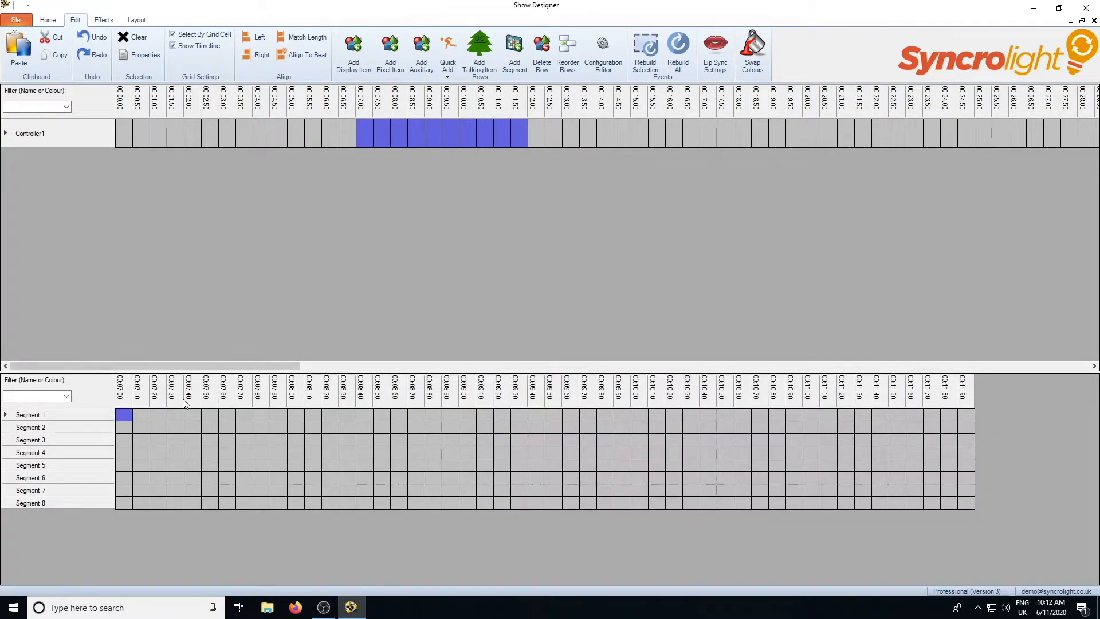
pyautogui.moveTo(172, 420); pyautogui.dragTo(295, 415)
pyautogui.rightClick(276, 417)
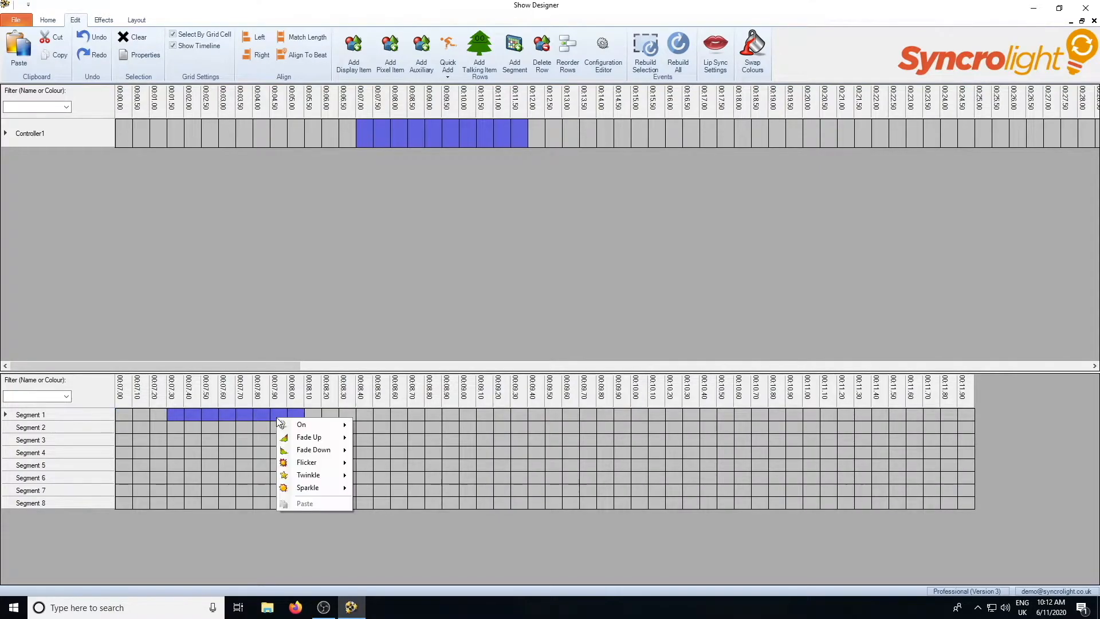
pyautogui.moveTo(342, 425)
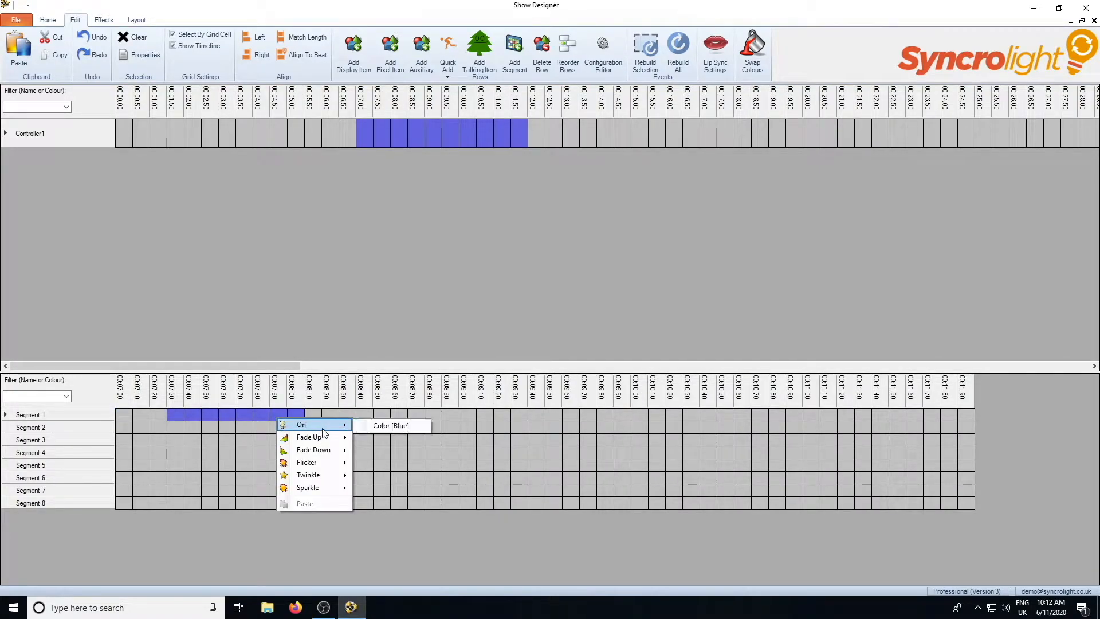
pyautogui.click(395, 426)
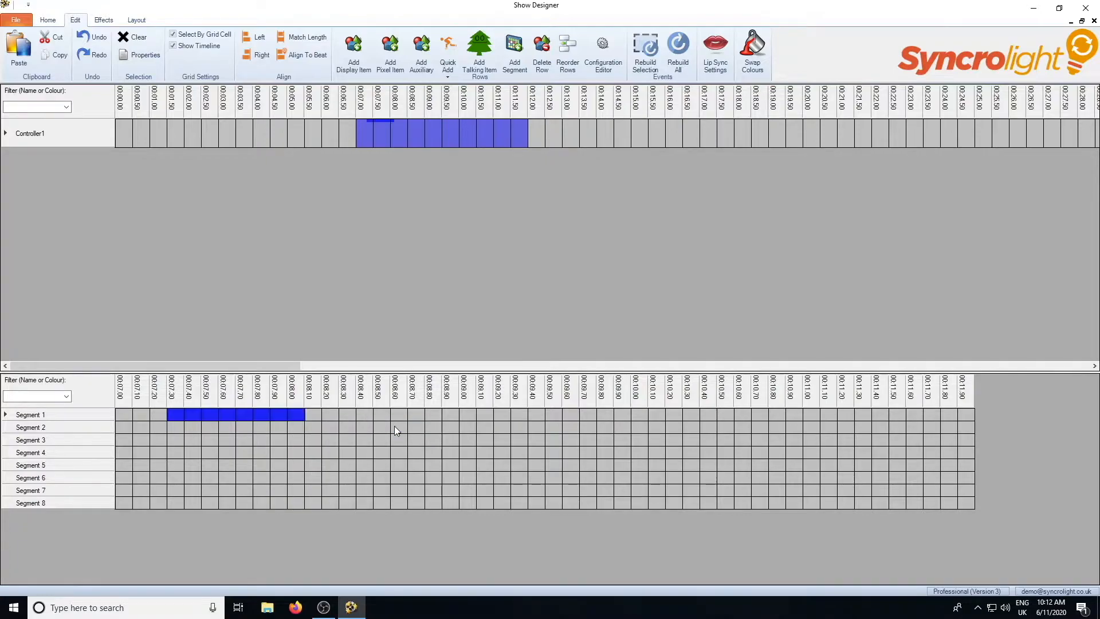
# Add a White On event to Segment 2 across the cells from 7.40 to 8.10 seconds.
pyautogui.moveTo(199, 431); pyautogui.dragTo(316, 432)
pyautogui.rightClick(316, 431)
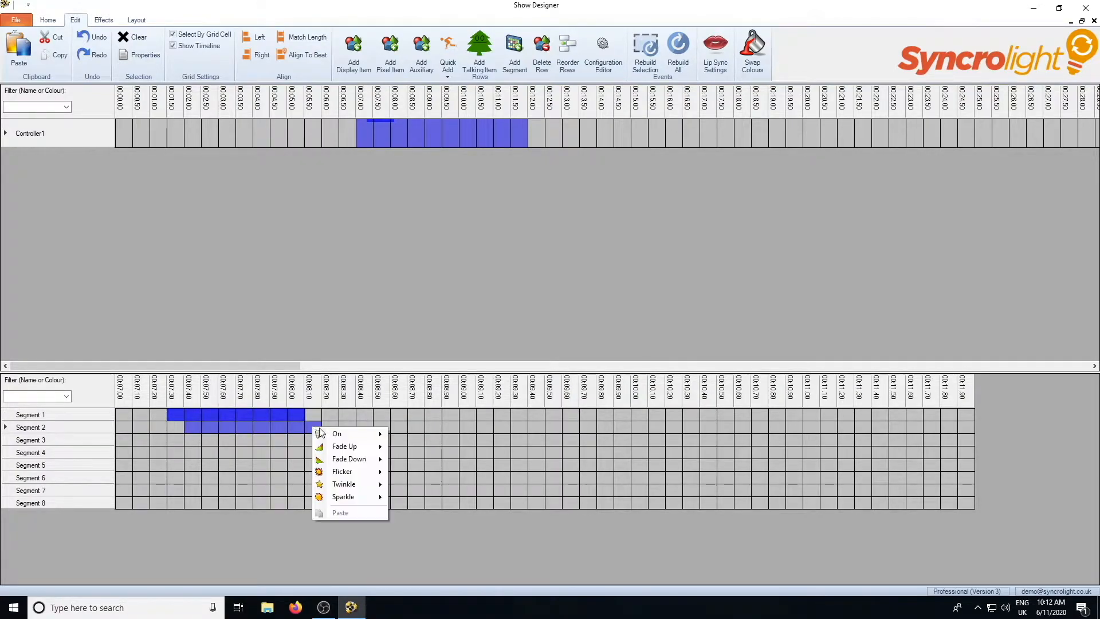
pyautogui.moveTo(347, 440)
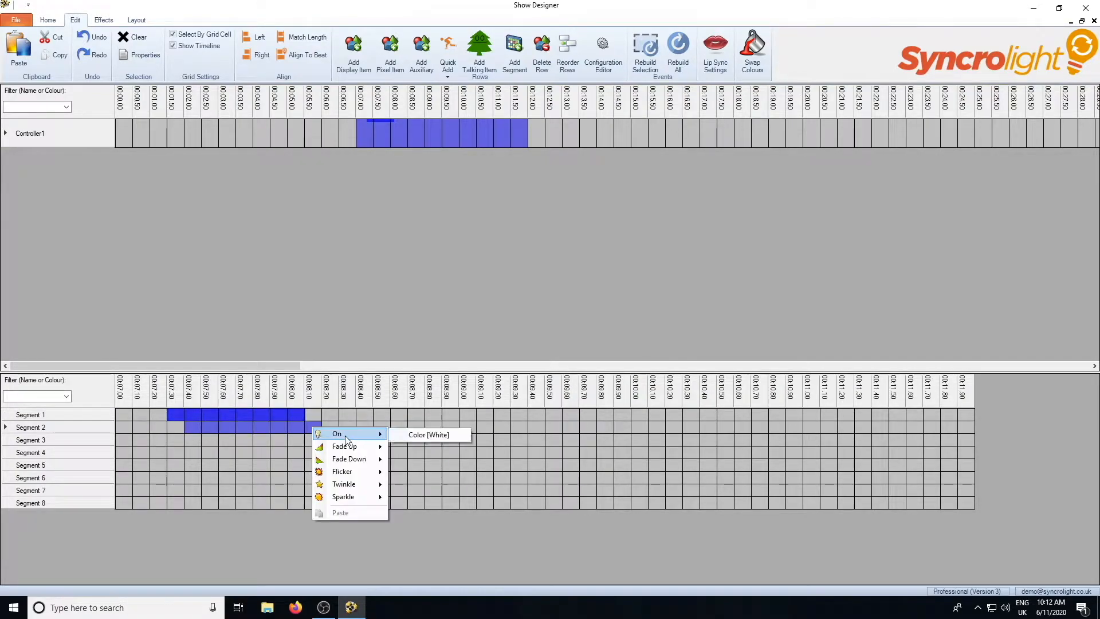
pyautogui.click(427, 434)
# Add a Blue On event to the overall Controller1 row across the cells from 9.00 to 12.00 seconds and select it.
pyautogui.moveTo(441, 142); pyautogui.dragTo(533, 136)
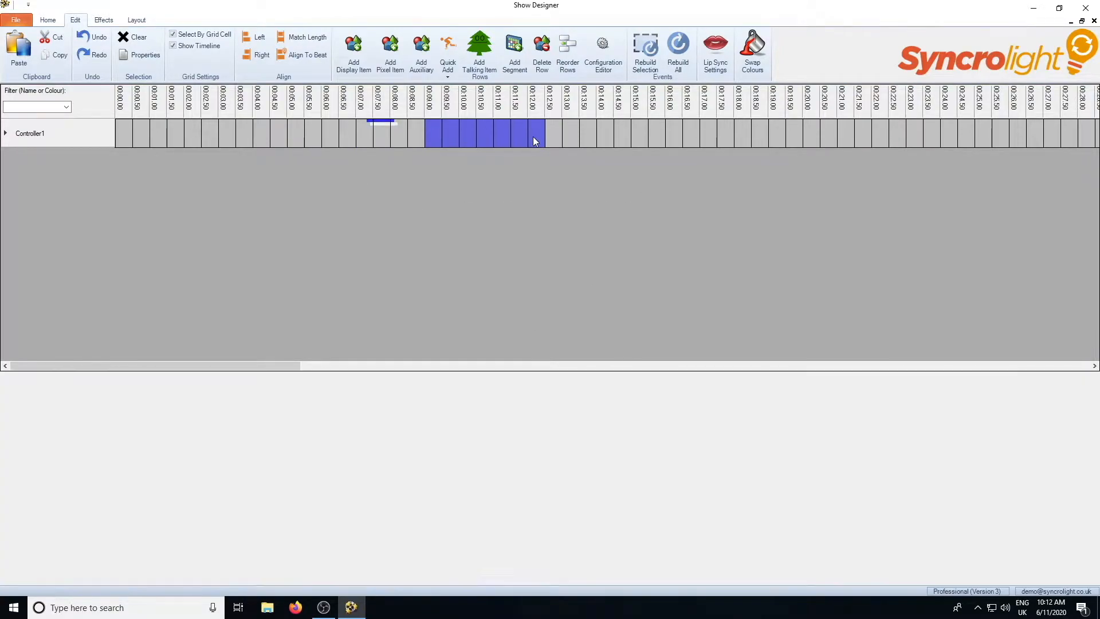
pyautogui.rightClick(533, 138)
pyautogui.moveTo(532, 143)
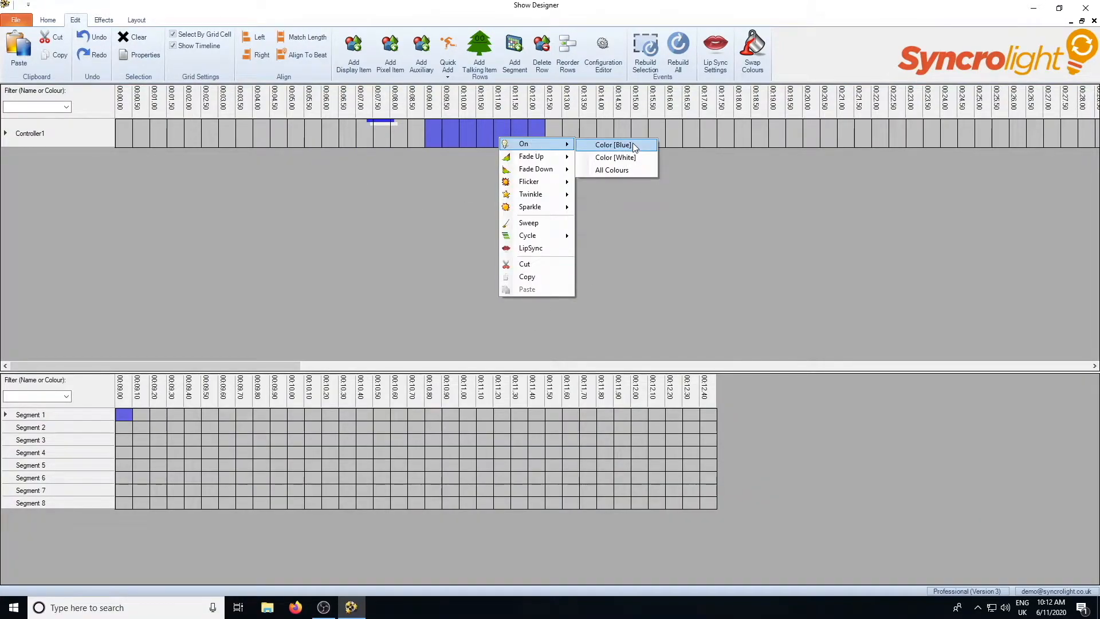
pyautogui.click(630, 151)
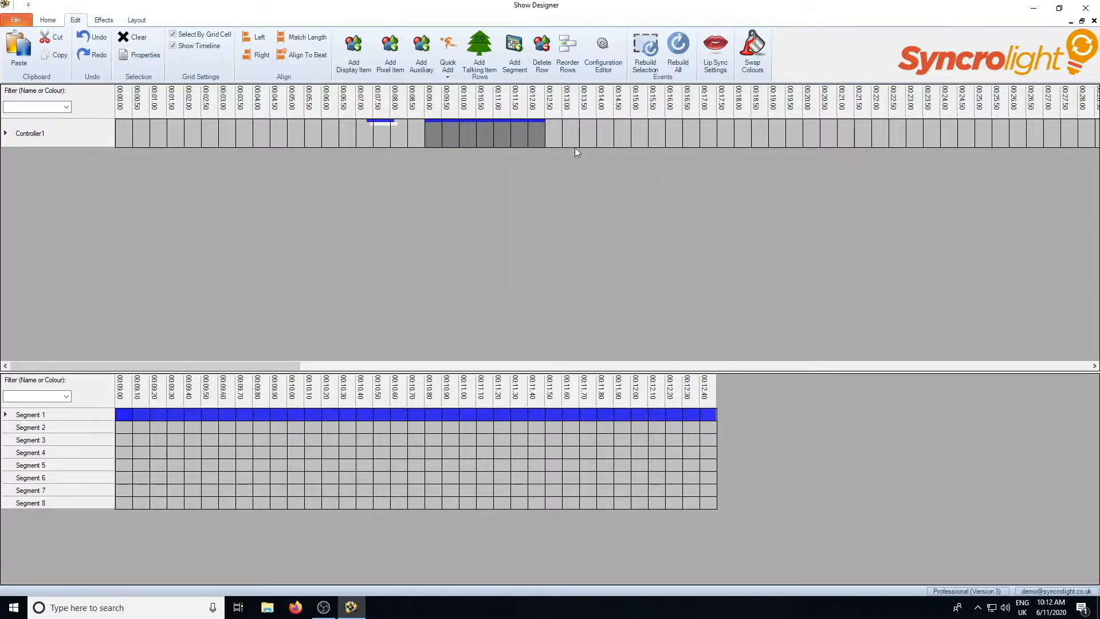
pyautogui.click(469, 135)
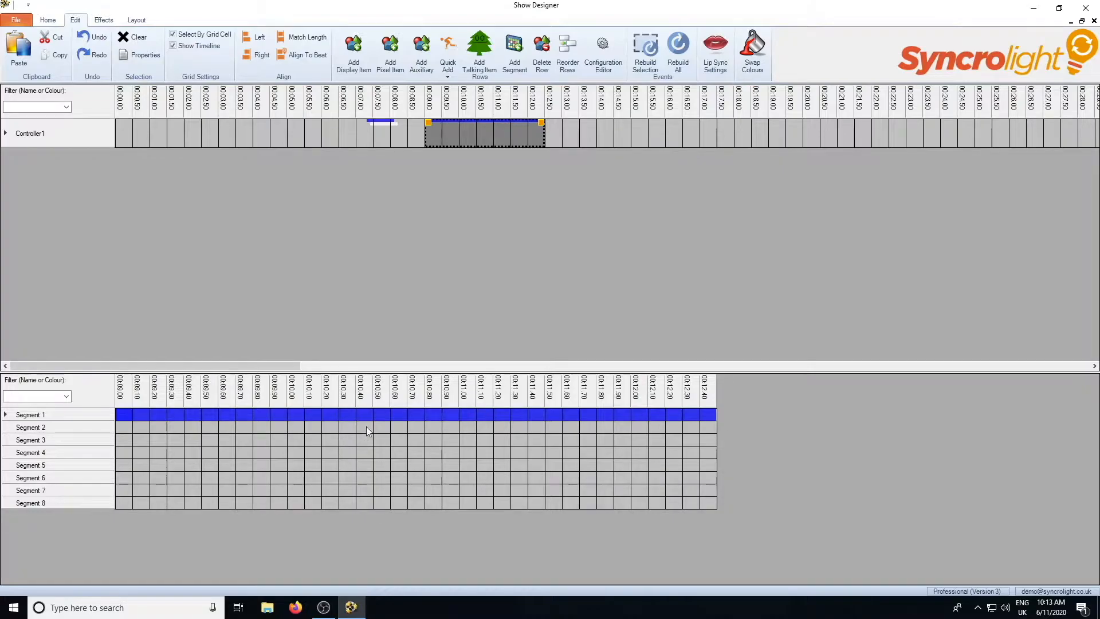
# Add an On event with All Colours to the Controller1 row across the cells from 13.00 to 15.00 seconds.
pyautogui.moveTo(559, 132); pyautogui.dragTo(642, 132)
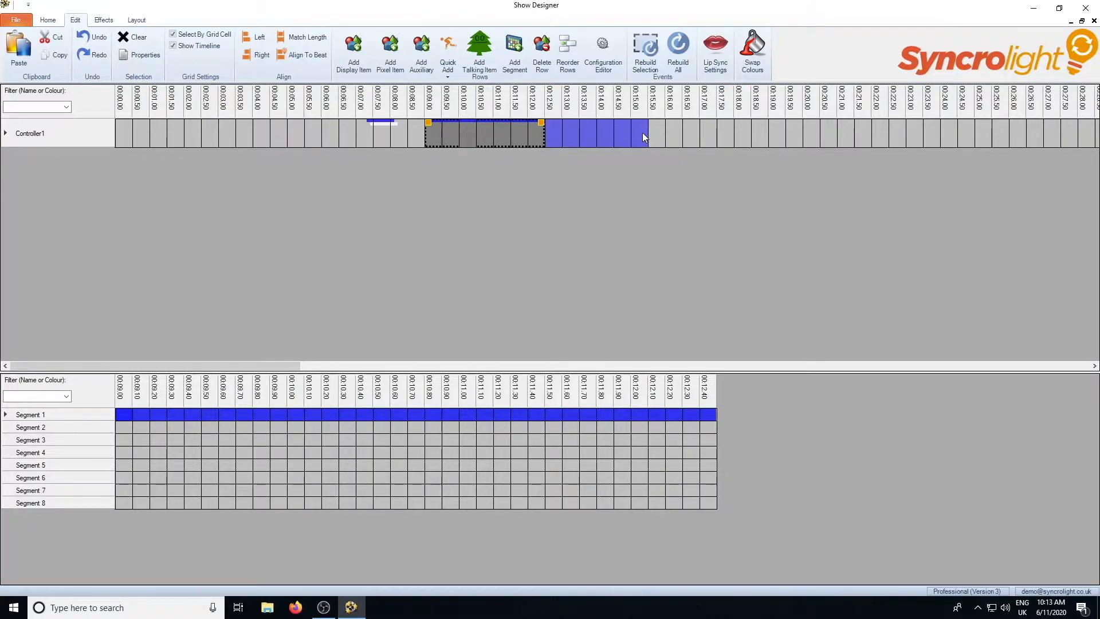
pyautogui.rightClick(610, 134)
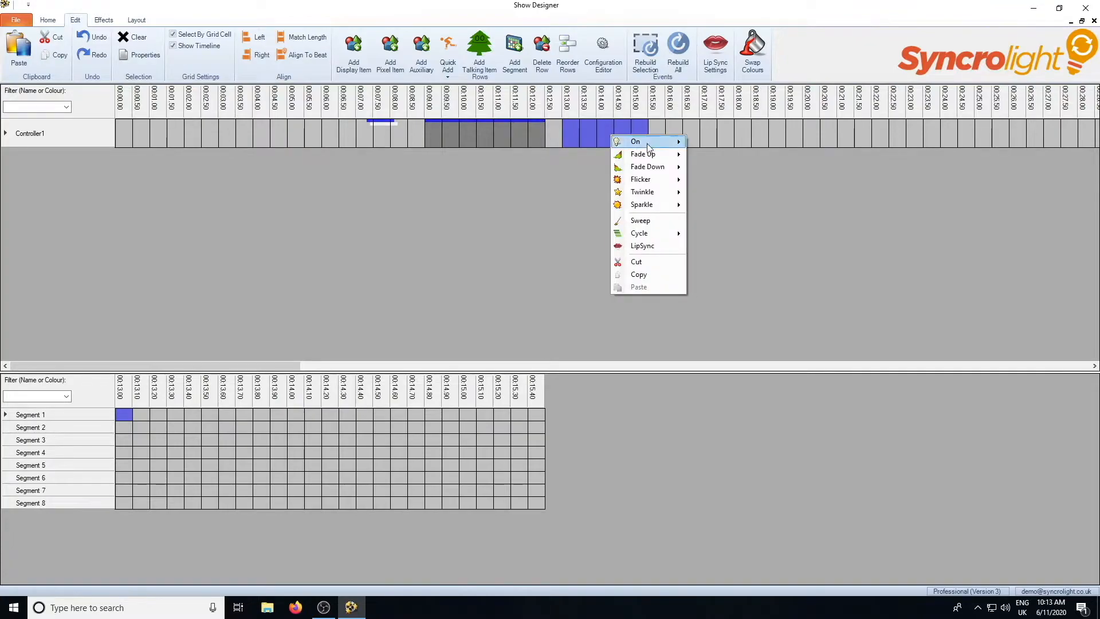
pyautogui.moveTo(656, 143)
pyautogui.click(734, 170)
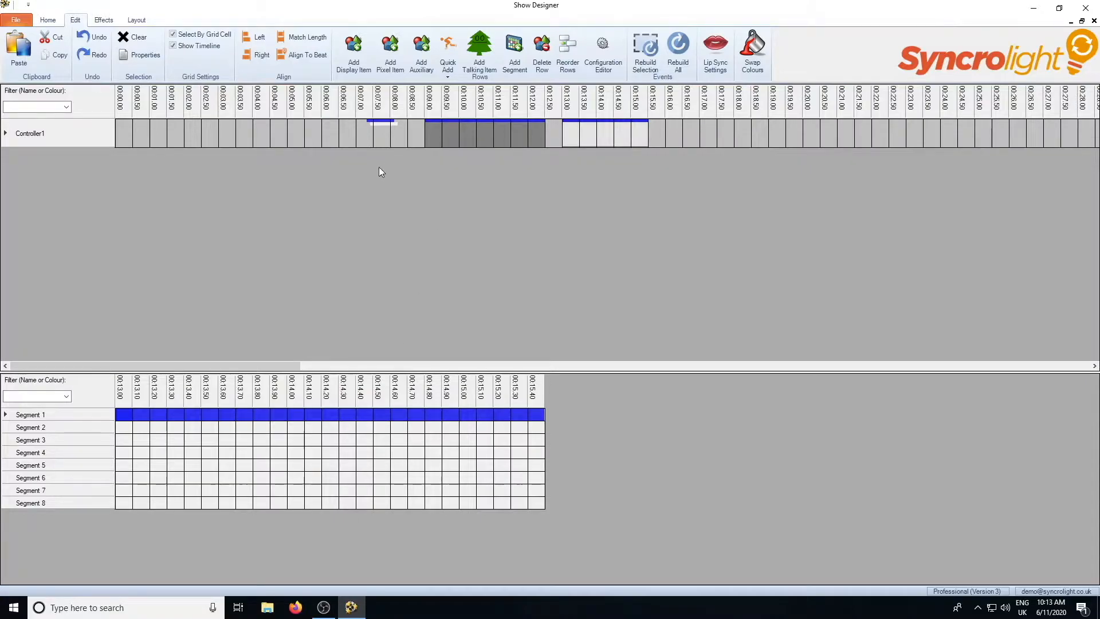
# Clear the events in the Controller1 cells from 6.50 to 16.50 seconds and examine the Quick Add channel choices.
pyautogui.keyDown('shift'); pyautogui.click(689, 133); pyautogui.keyUp('shift')
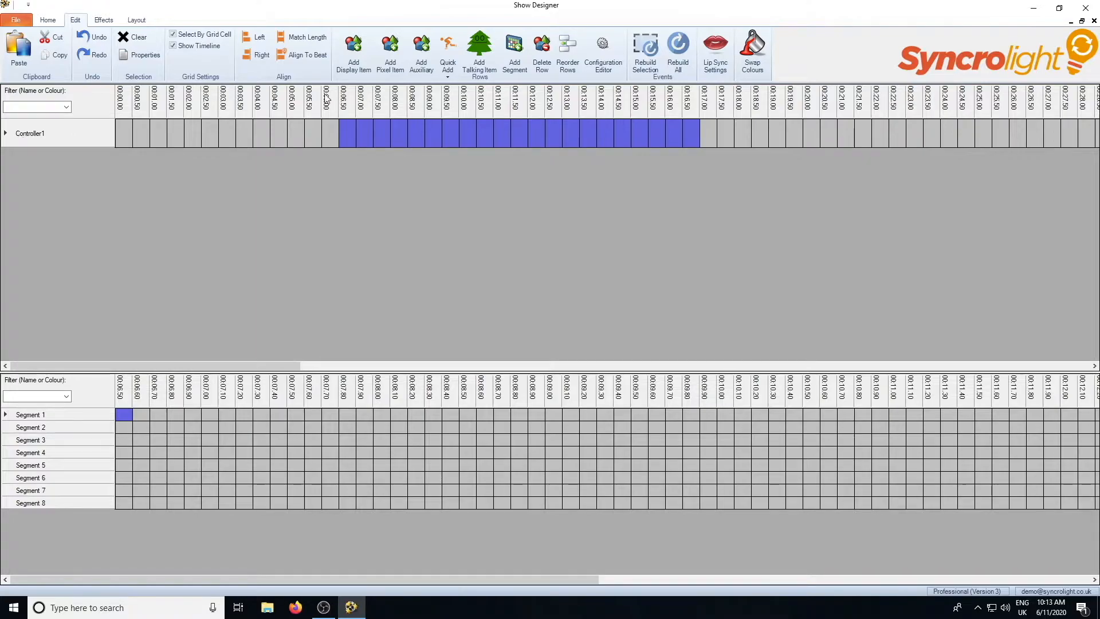
pyautogui.click(447, 70)
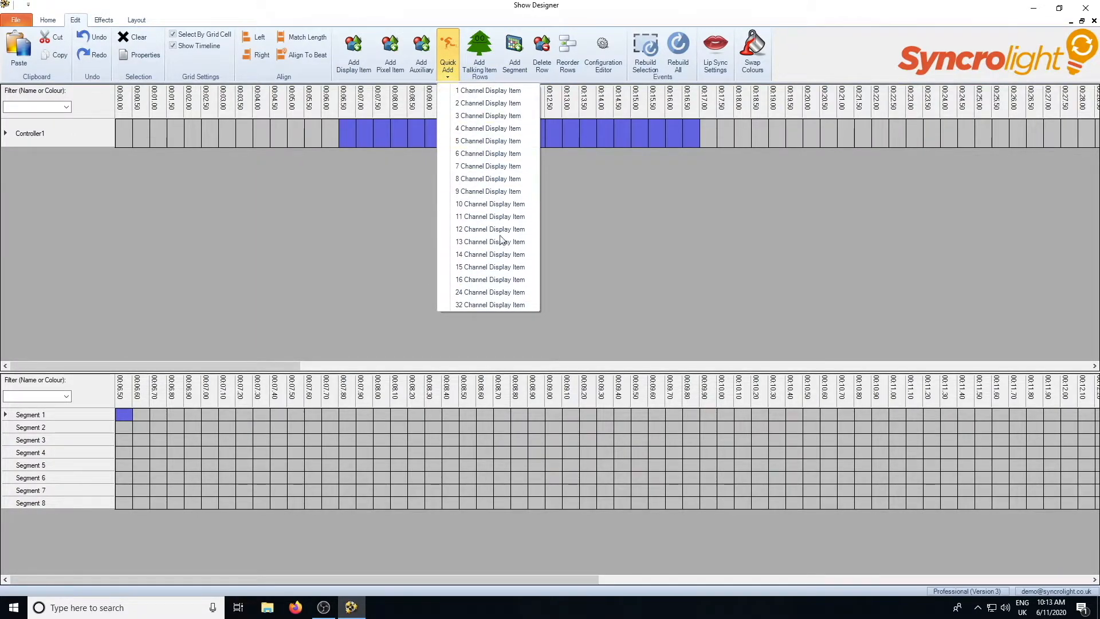
pyautogui.click(463, 3)
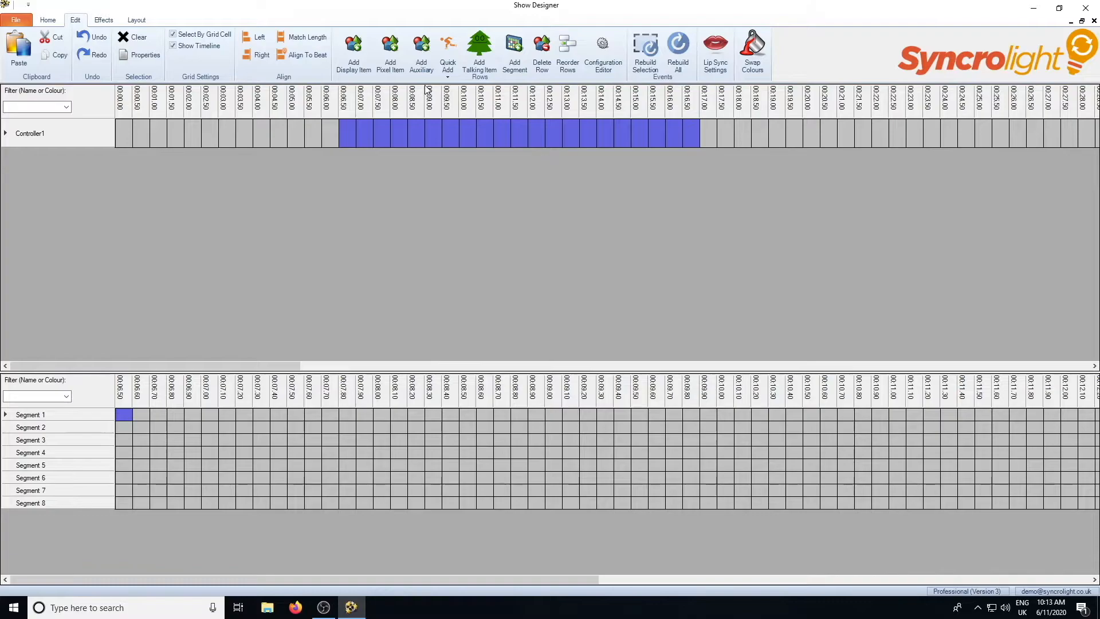
# Start adding a new display item and name it Trees.
pyautogui.click(352, 57)
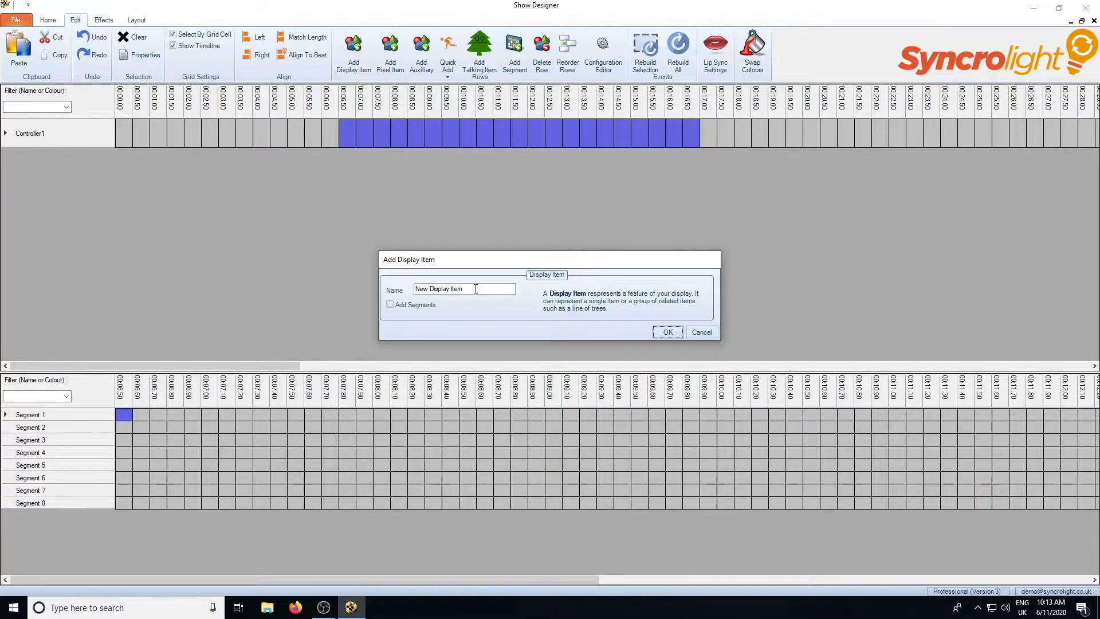
pyautogui.moveTo(474, 264); pyautogui.dragTo(424, 177)
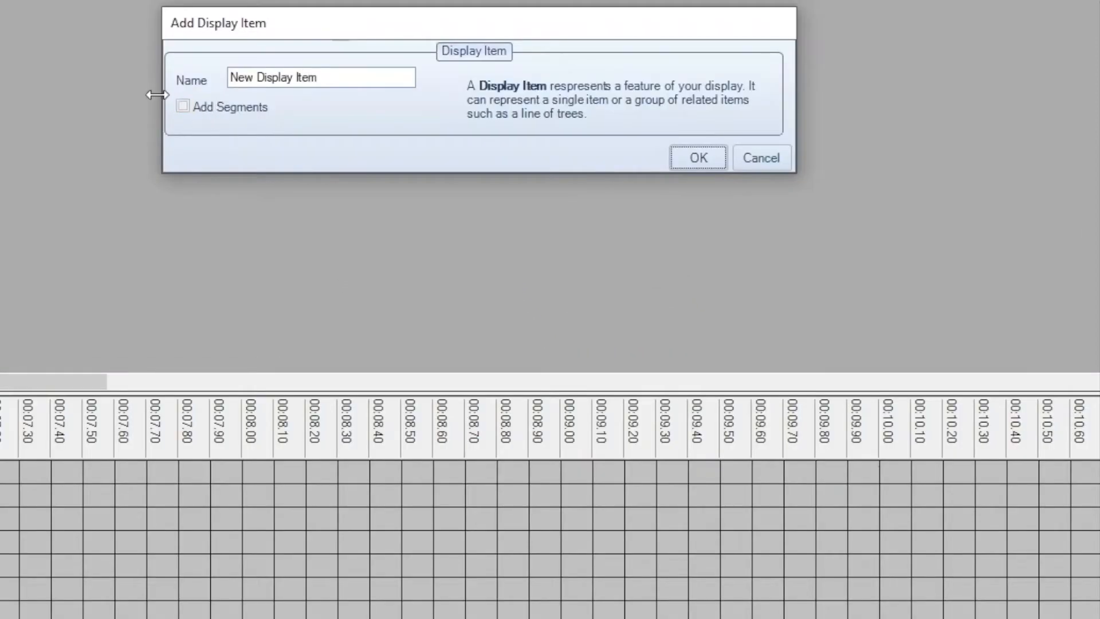
pyautogui.moveTo(320, 78); pyautogui.dragTo(221, 69)
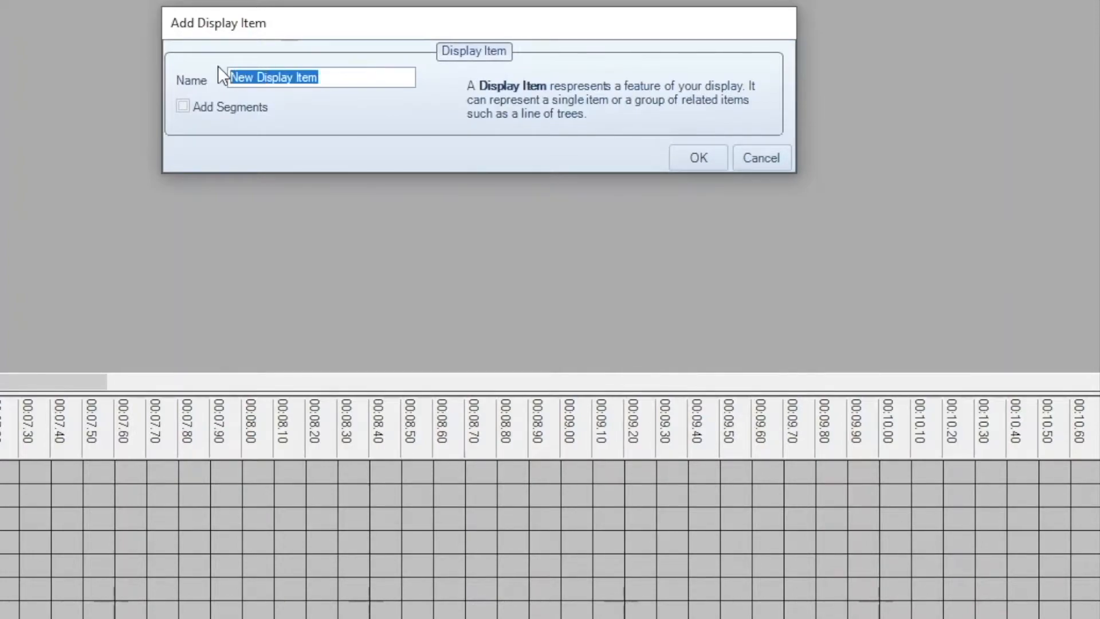
pyautogui.write('Trees')
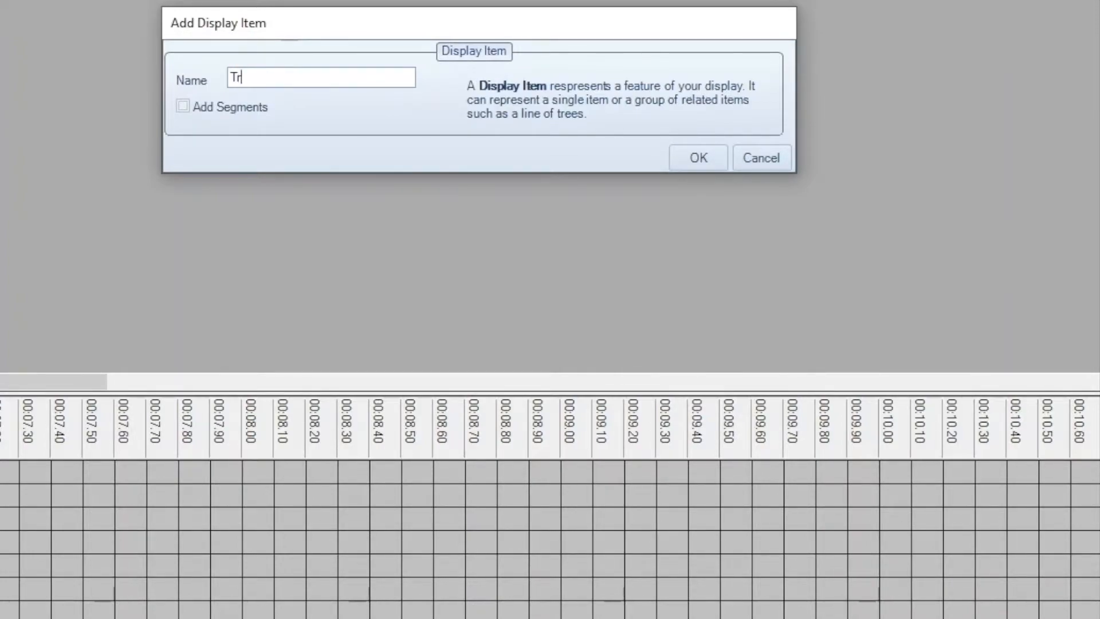
# Include 6 segments in the Trees display item, with the name prefix Tree.
pyautogui.click(184, 105)
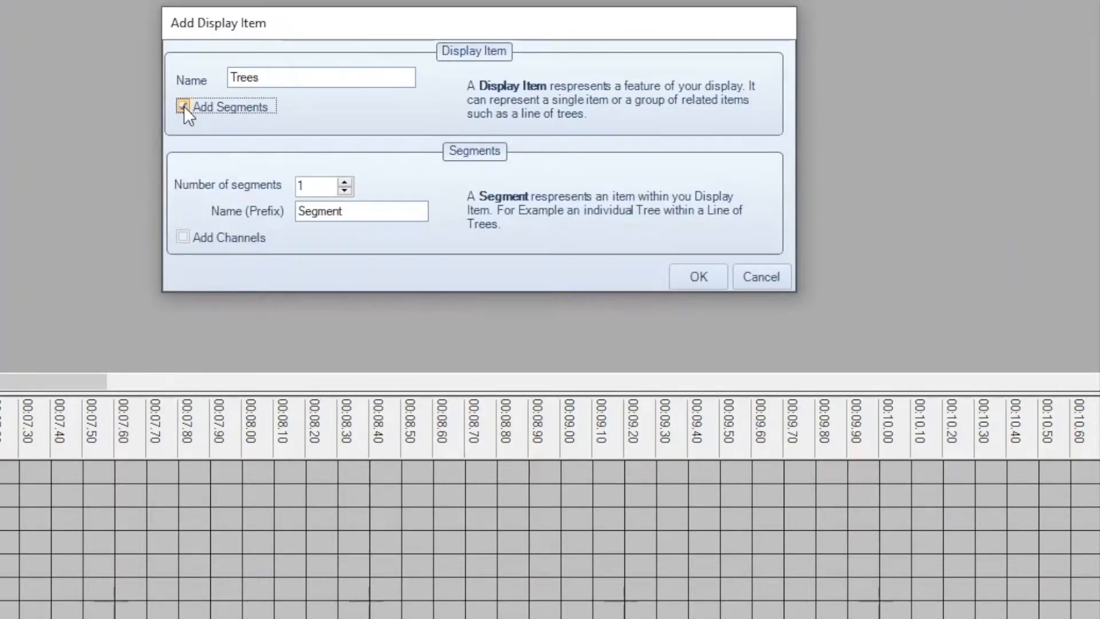
pyautogui.click(348, 182)
pyautogui.click(348, 182)
pyautogui.click(348, 182)
pyautogui.click(348, 182)
pyautogui.click(348, 182)
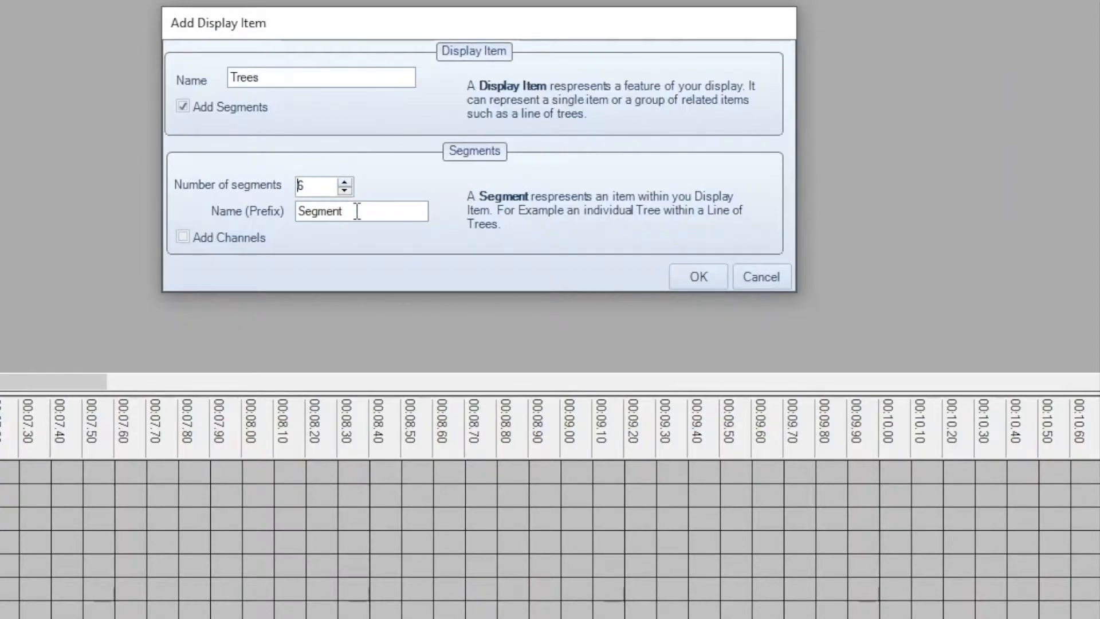
pyautogui.moveTo(359, 211); pyautogui.dragTo(293, 211)
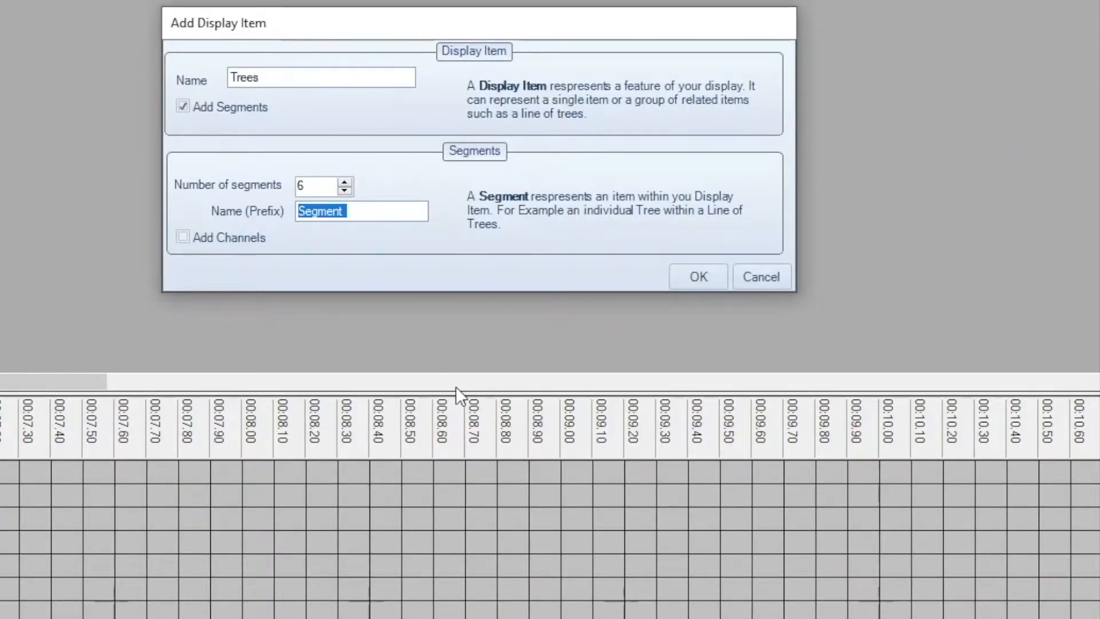
pyautogui.write('Tree')
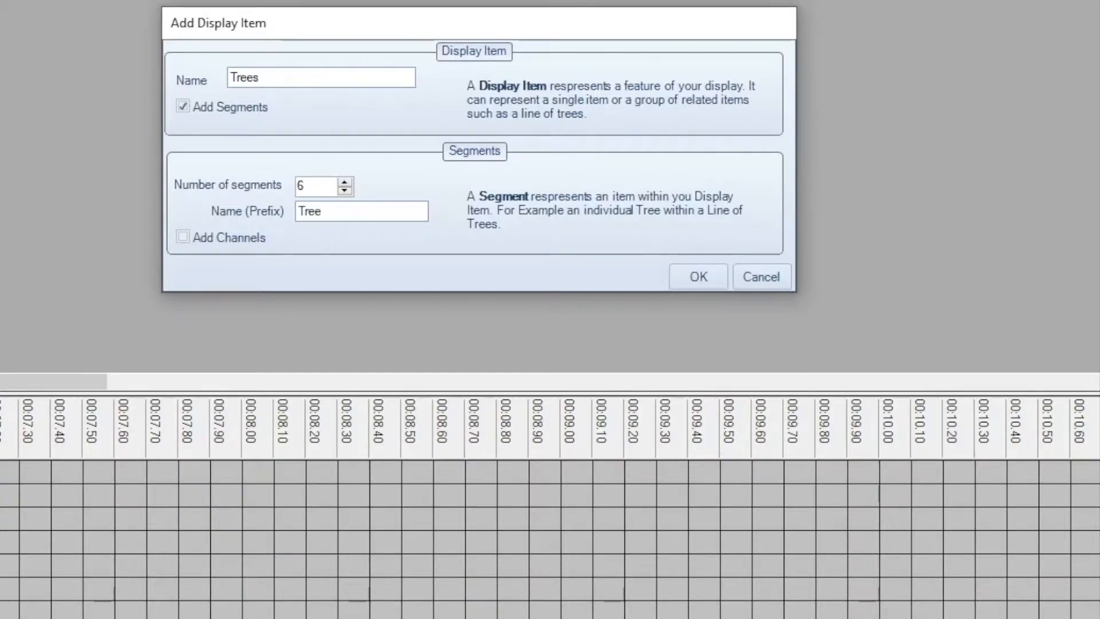
# Include channels in the display item with Red as their colour, and rename the item Red Trees.
pyautogui.click(183, 237)
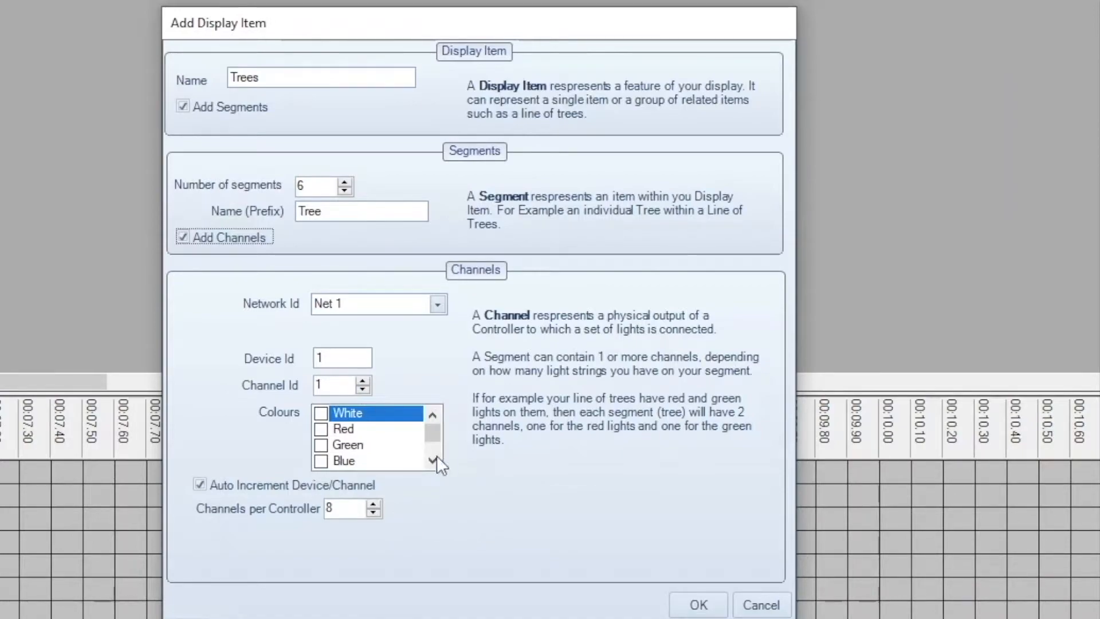
pyautogui.click(327, 429)
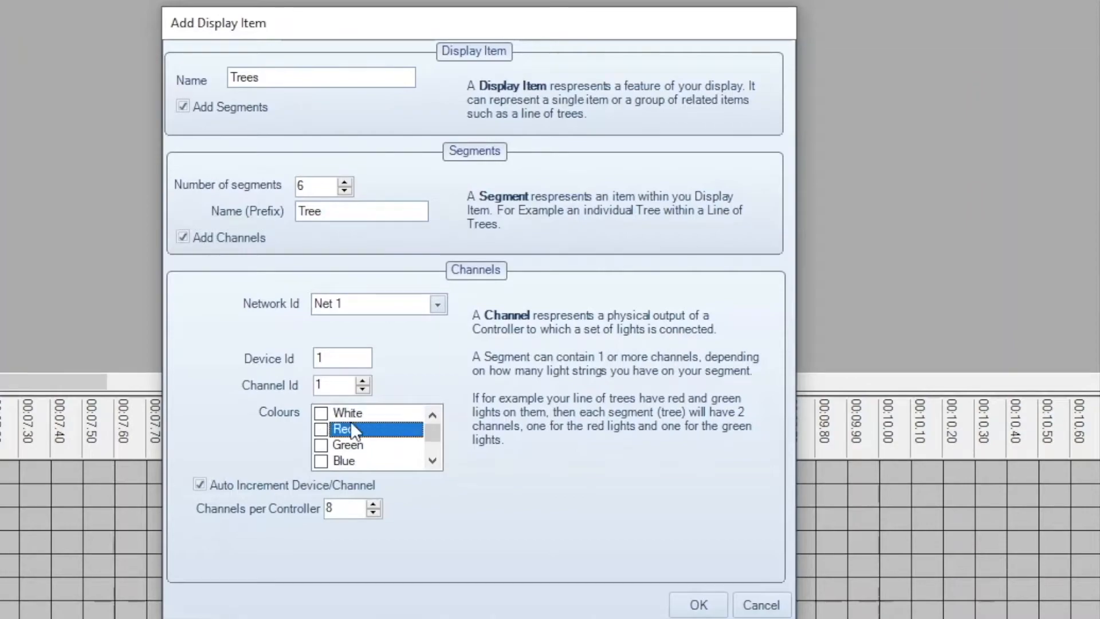
pyautogui.click(328, 430)
pyautogui.click(281, 78)
pyautogui.press('Home')
pyautogui.write('Red')
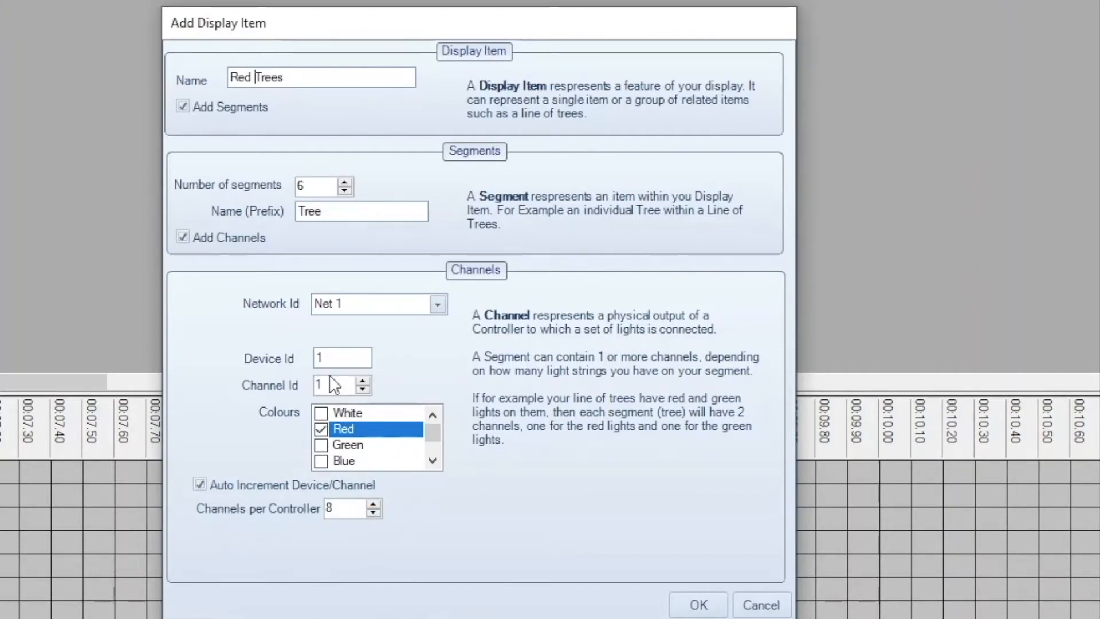
# Set the Red Trees channels' Device Id to 2 and create the display item.
pyautogui.doubleClick(333, 359)
pyautogui.click(320, 429)
pyautogui.write('2')
pyautogui.click(698, 606)
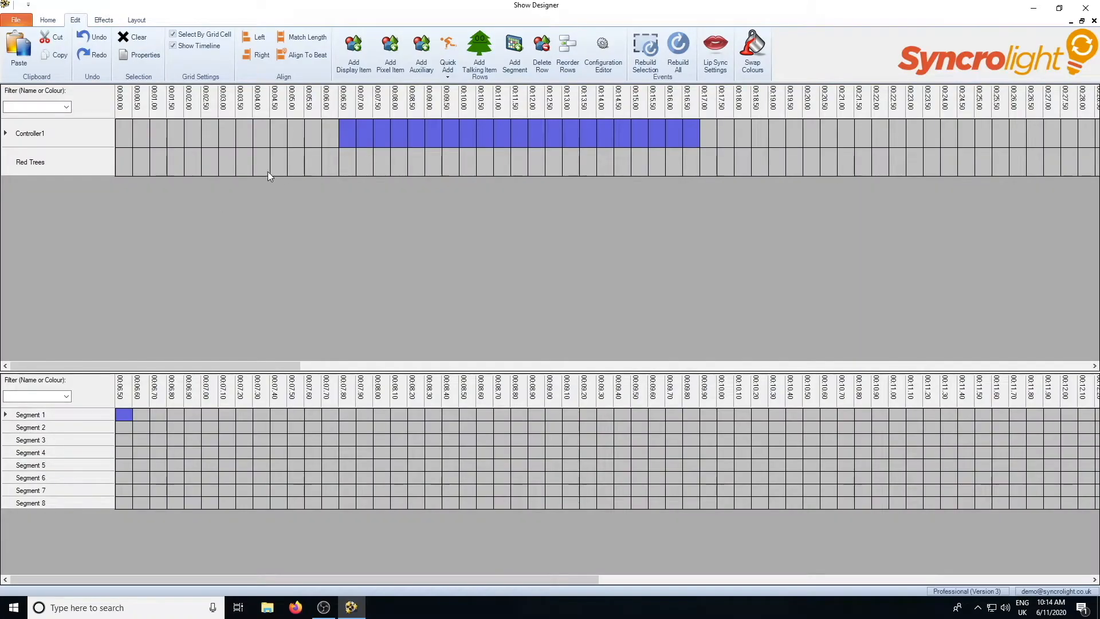
# Turn the Red Trees display item on in red from 4.00 to 7.50 seconds.
pyautogui.moveTo(260, 165); pyautogui.dragTo(362, 166)
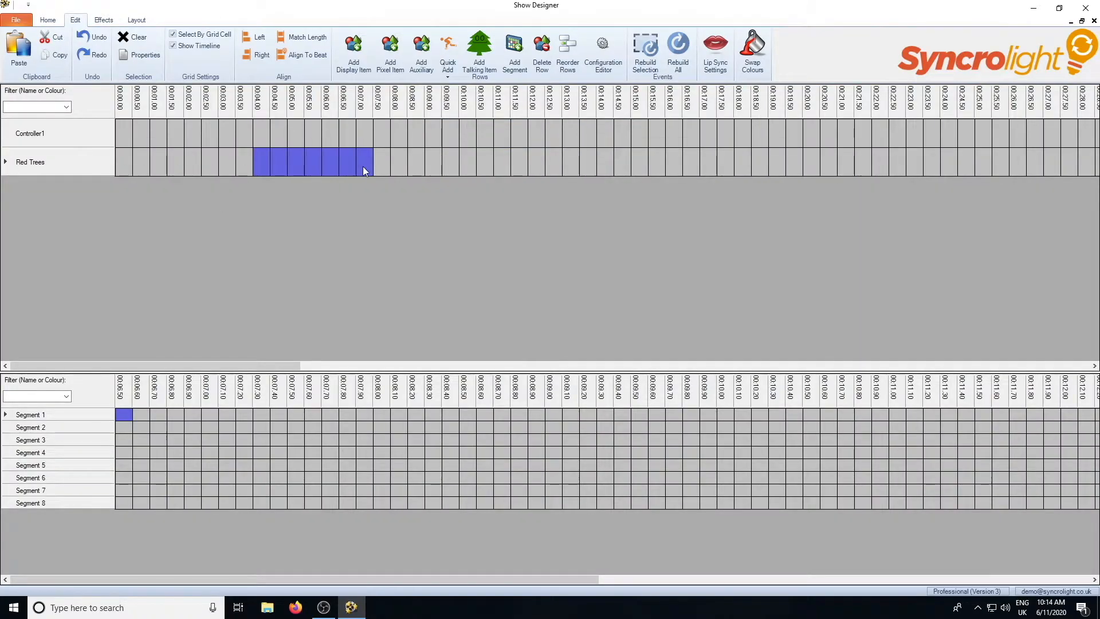
pyautogui.rightClick(332, 167)
pyautogui.moveTo(365, 174)
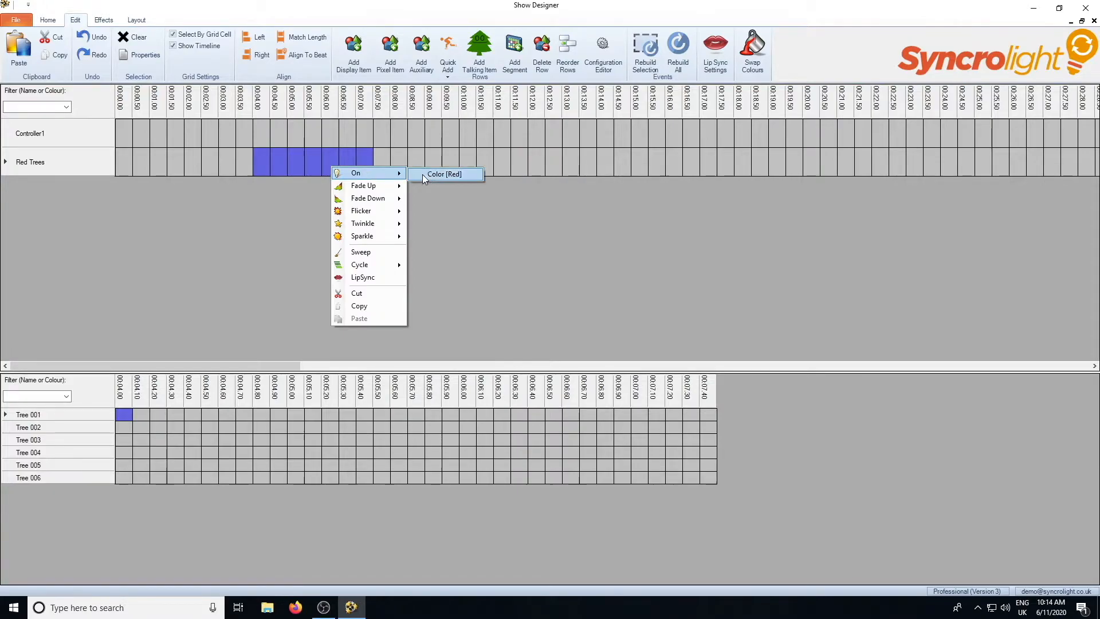
pyautogui.click(448, 174)
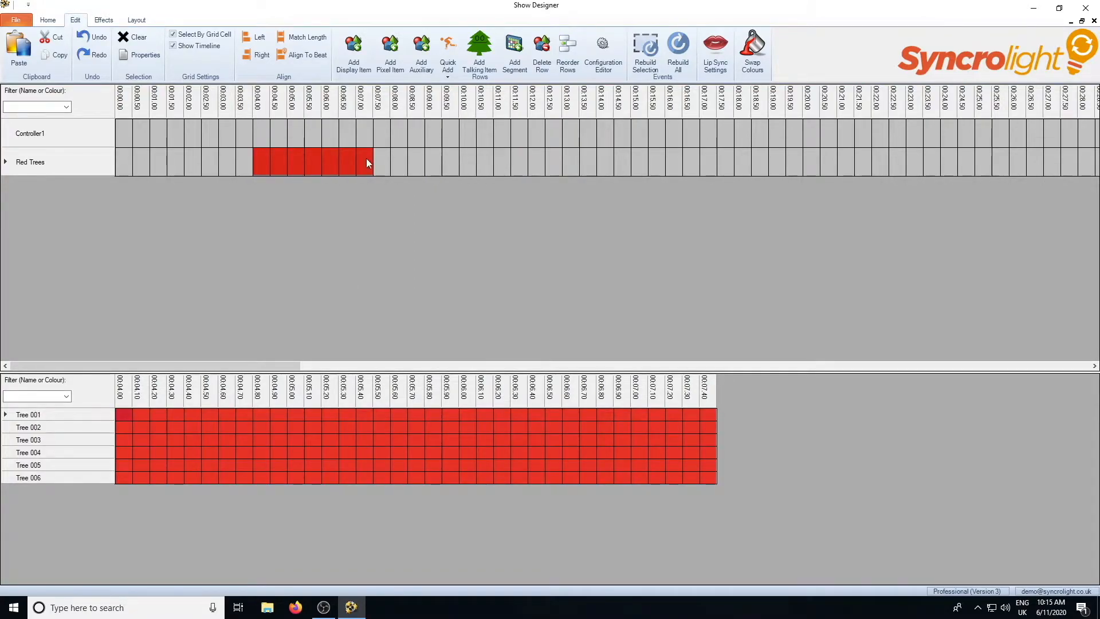
pyautogui.click(50, 165)
pyautogui.click(428, 163)
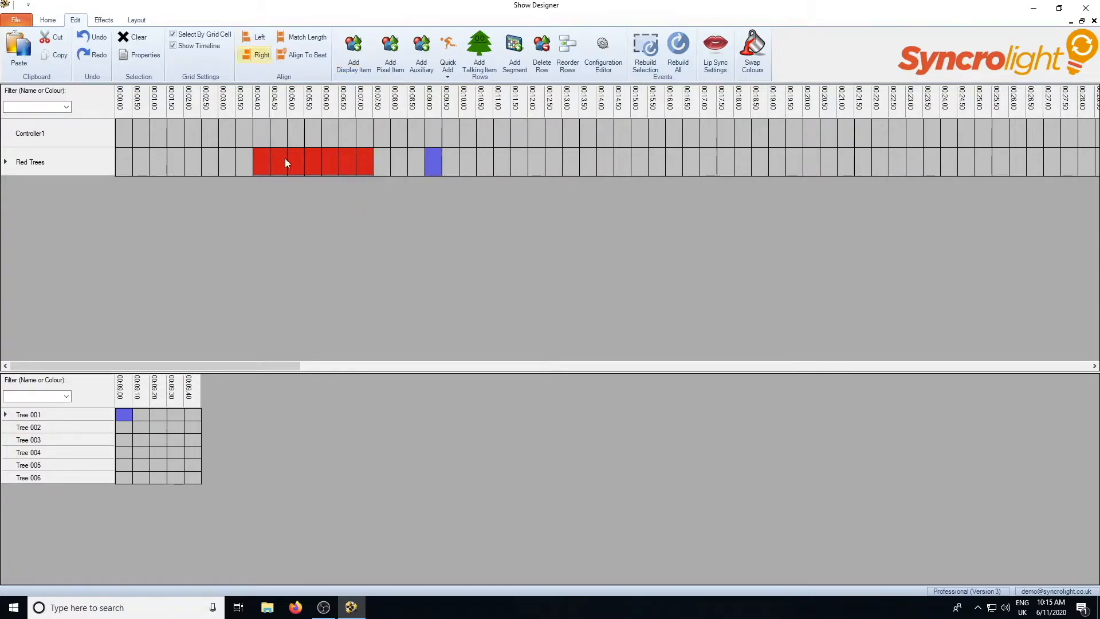
# Start adding another display item and name it 2 Colour Trees.
pyautogui.click(353, 63)
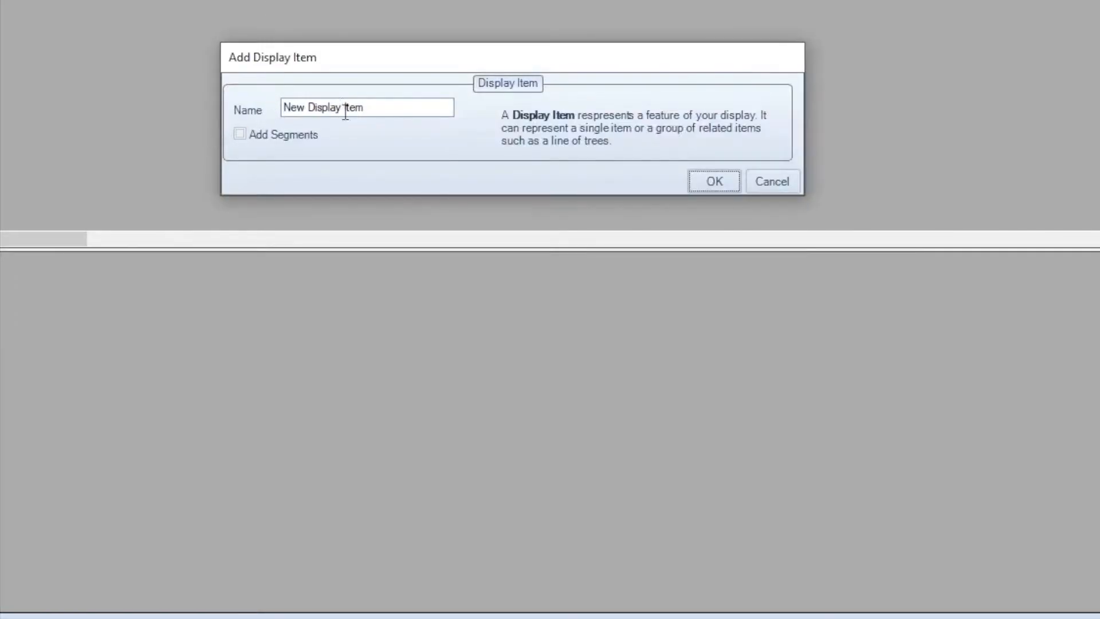
pyautogui.moveTo(367, 107); pyautogui.dragTo(266, 108)
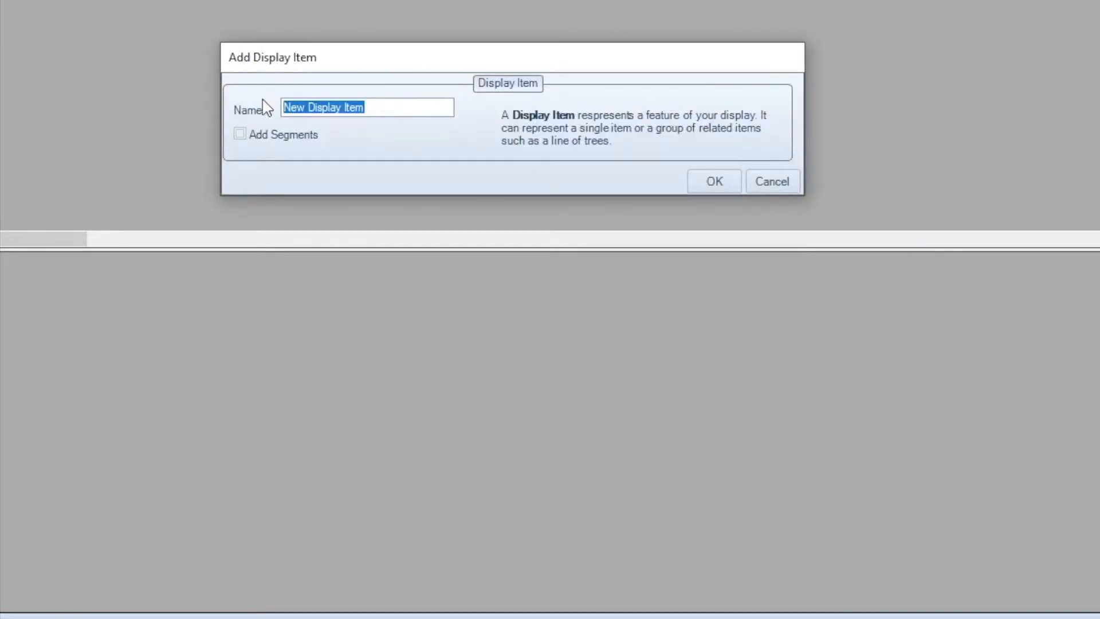
pyautogui.write('2 C')
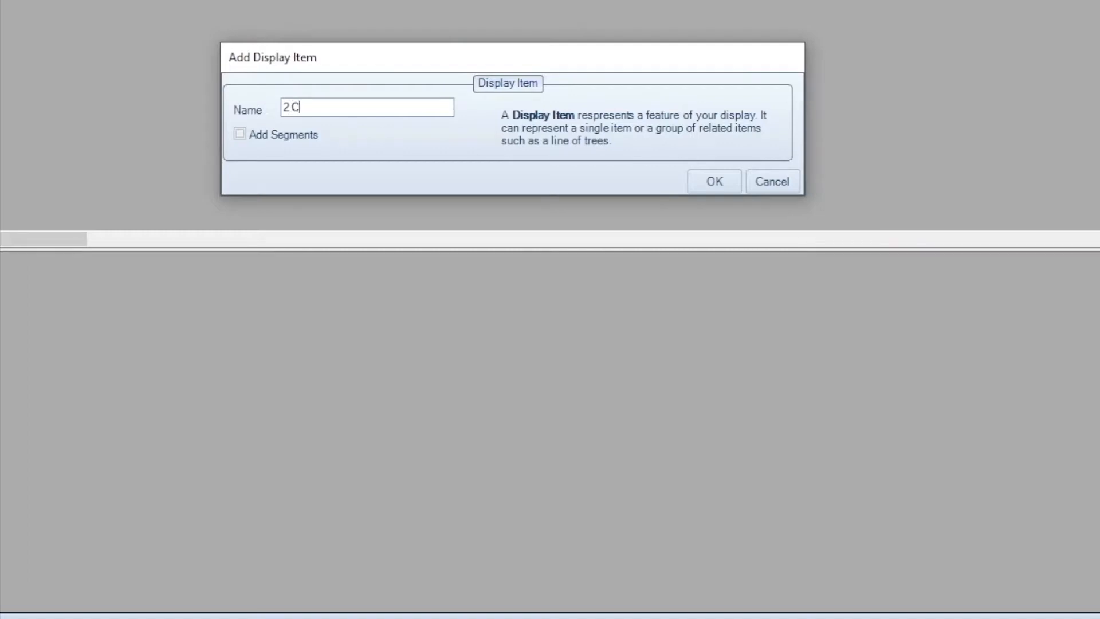
pyautogui.write('olour Trees')
# Include 6 segments in the 2 Colour Trees item, with the name prefix Tree.
pyautogui.click(251, 137)
pyautogui.click(389, 203)
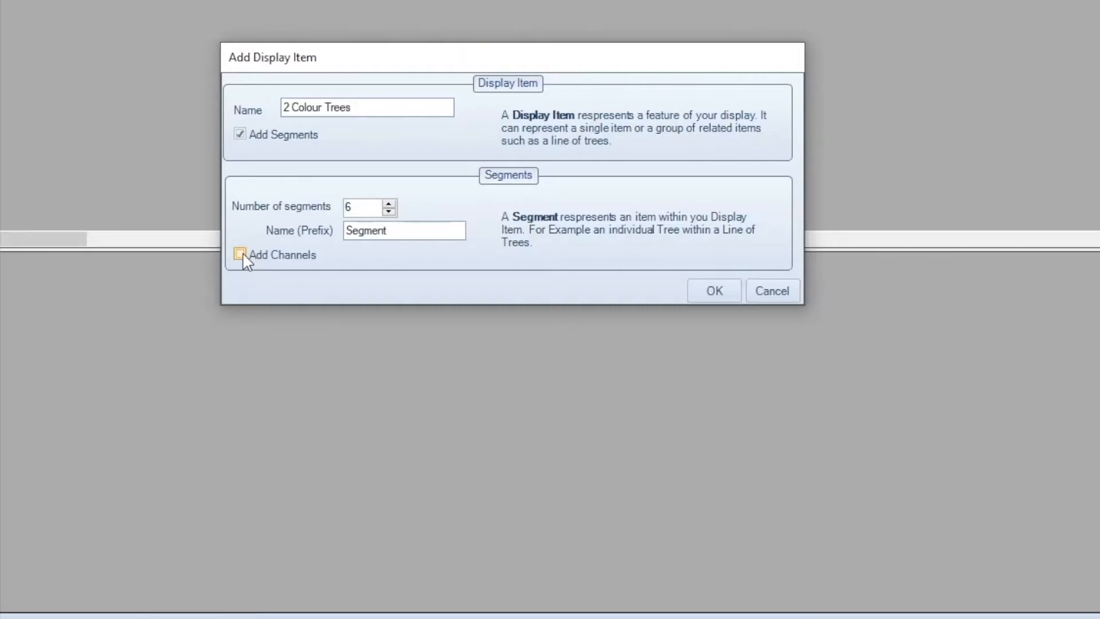
pyautogui.click(395, 229)
pyautogui.moveTo(396, 229); pyautogui.dragTo(275, 238)
pyautogui.write('Tree')
# Include channels with the colours Green and Blue, and create the 2 Colour Trees display item.
pyautogui.click(246, 257)
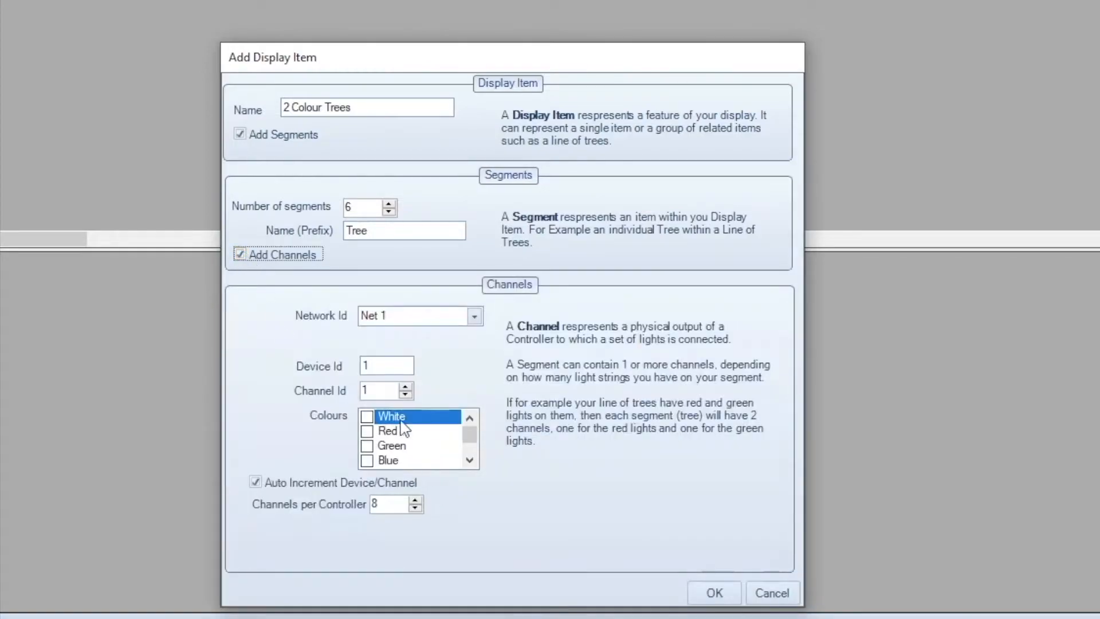
pyautogui.moveTo(481, 67); pyautogui.dragTo(473, 0)
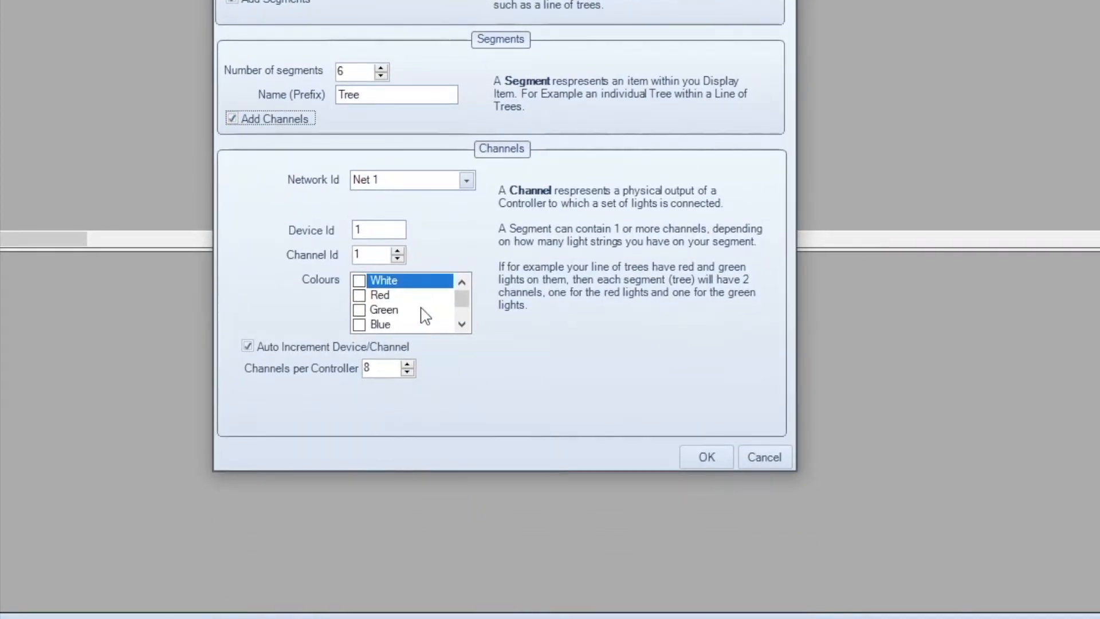
pyautogui.click(362, 312)
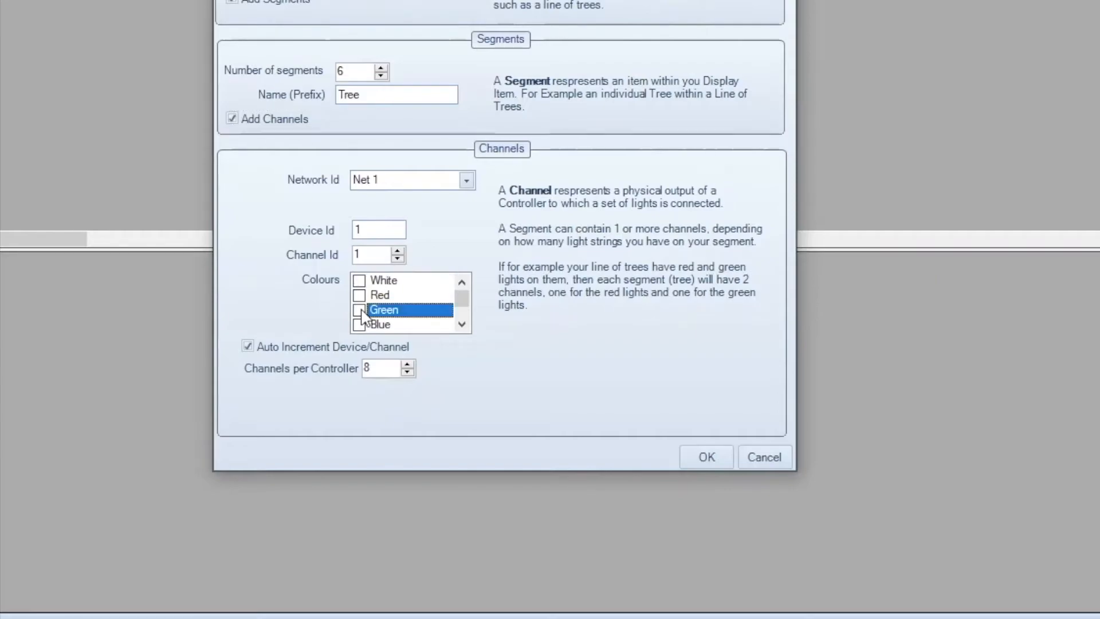
pyautogui.click(361, 314)
pyautogui.click(362, 323)
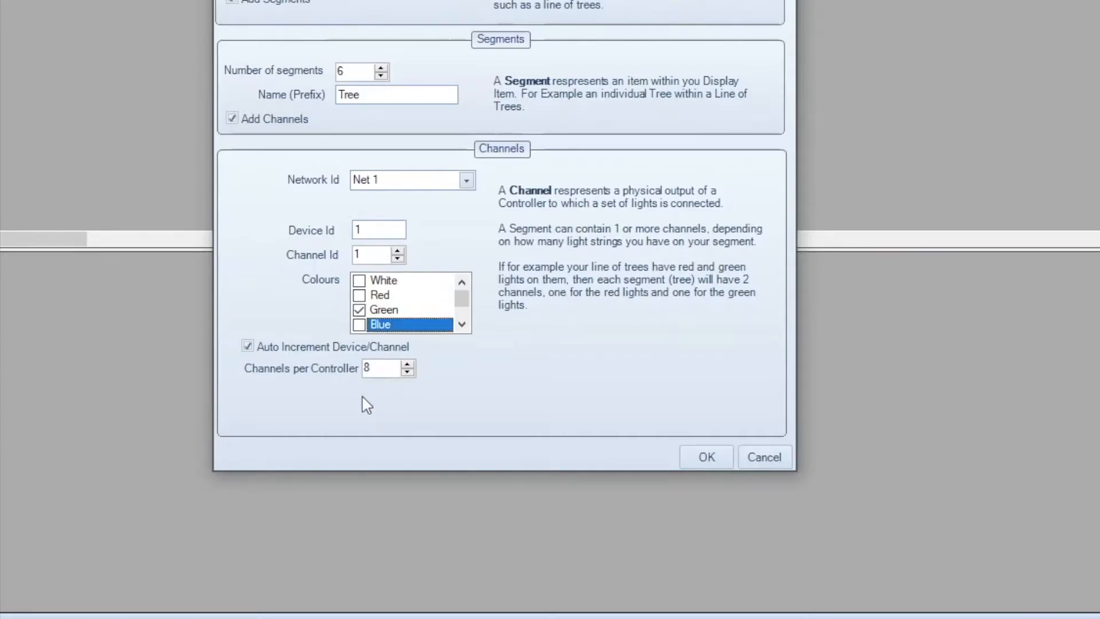
pyautogui.click(359, 325)
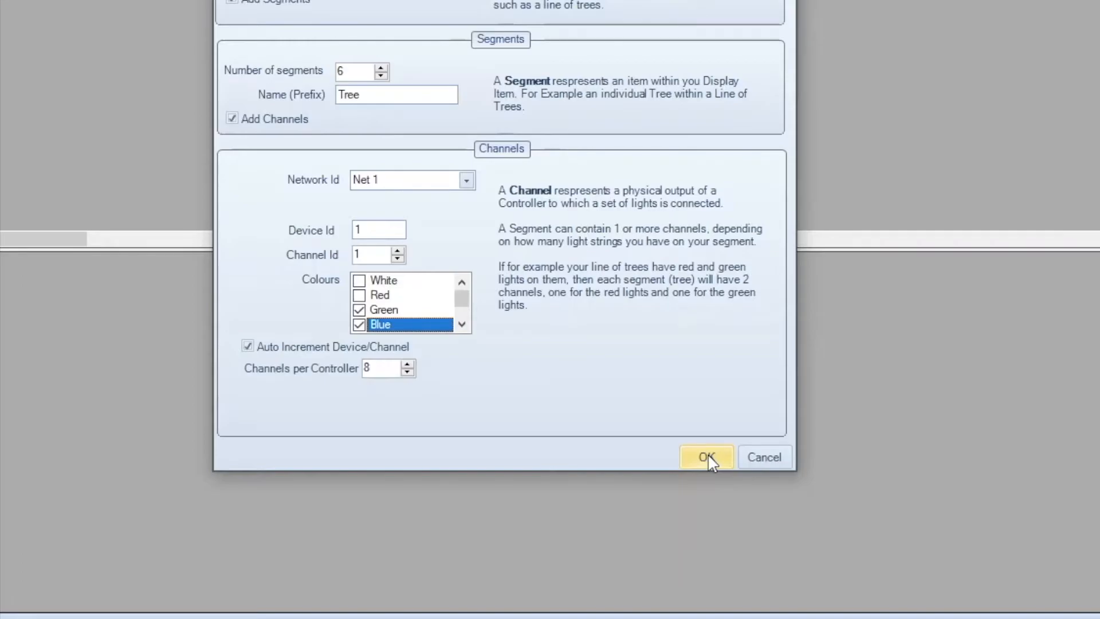
pyautogui.click(707, 457)
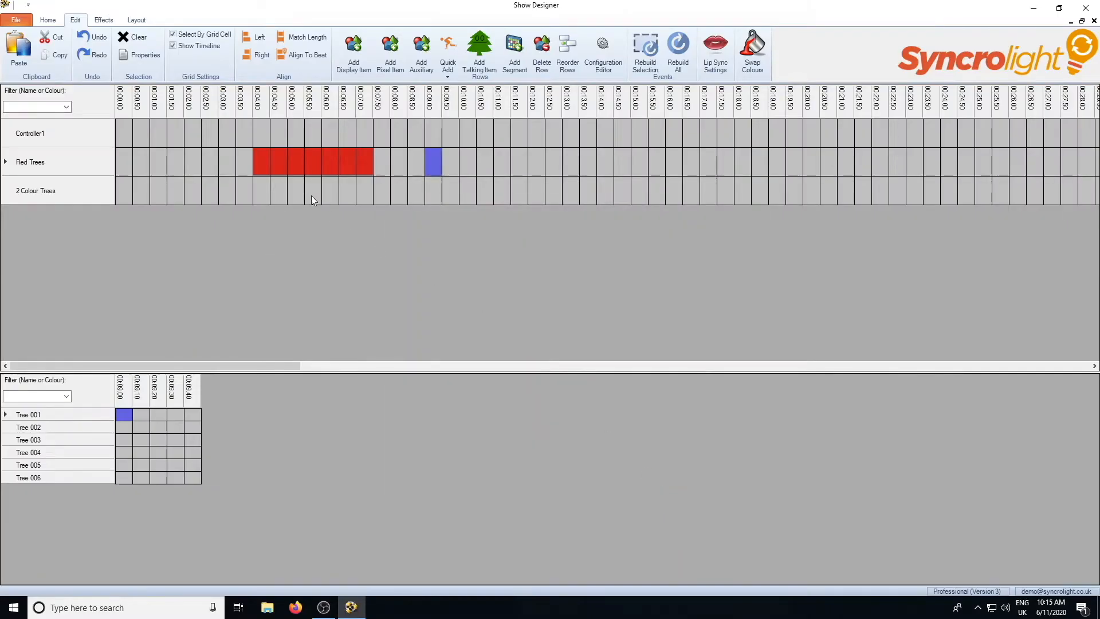
# Show the 2 Colour Trees segments for 5.50 to 9.50 seconds and turn Tree 001 on in green from 5.90 to 6.80 seconds.
pyautogui.moveTo(311, 195); pyautogui.dragTo(439, 198)
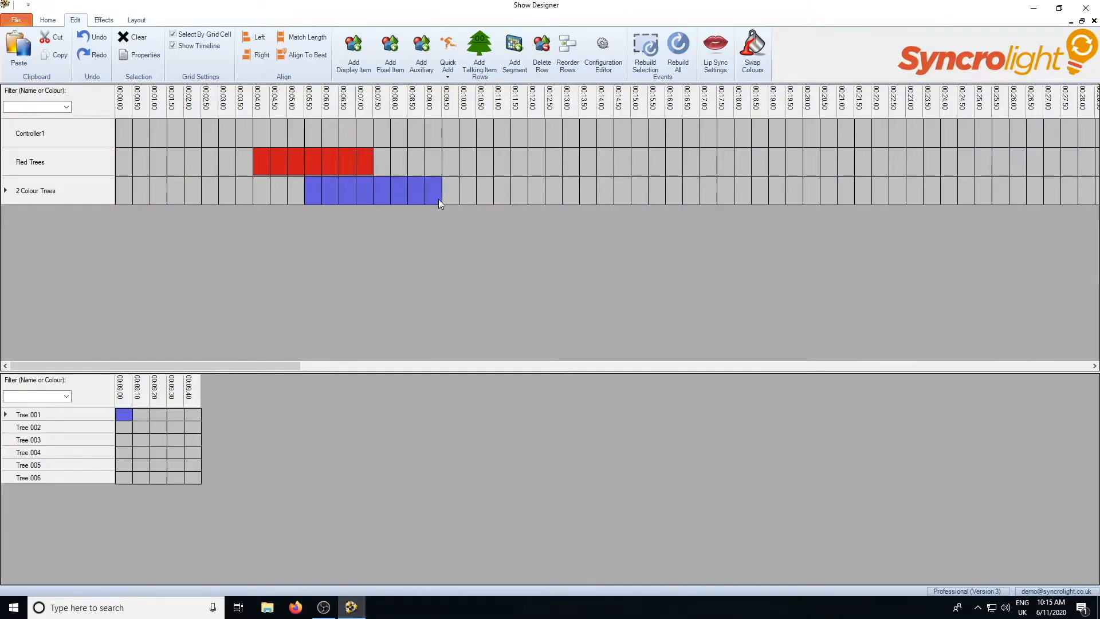
pyautogui.moveTo(196, 421); pyautogui.dragTo(329, 420)
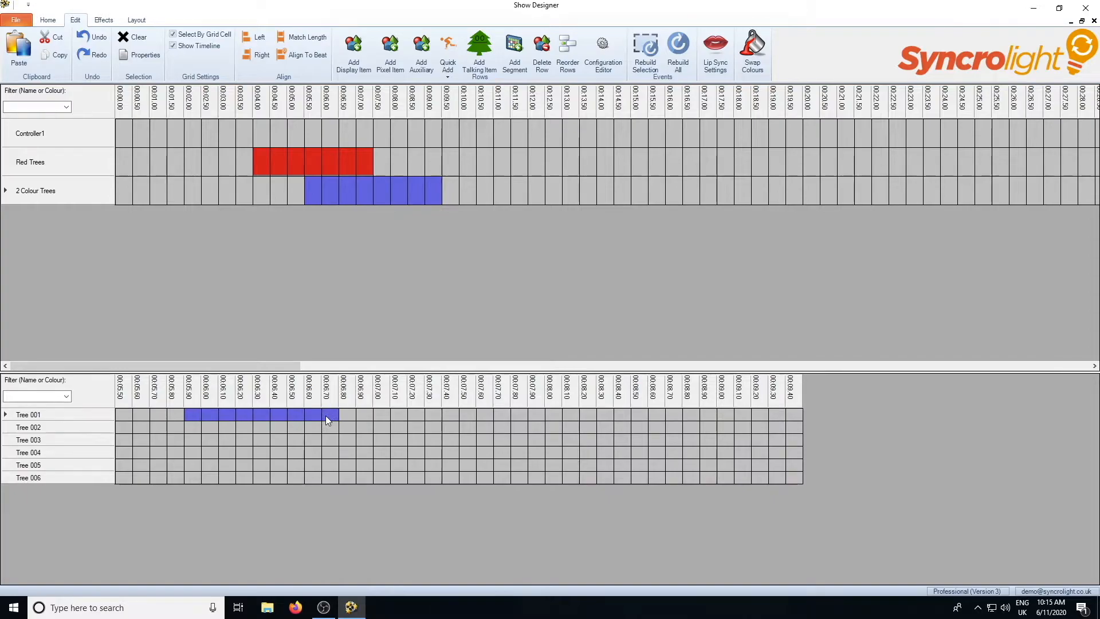
pyautogui.rightClick(327, 420)
pyautogui.moveTo(348, 424)
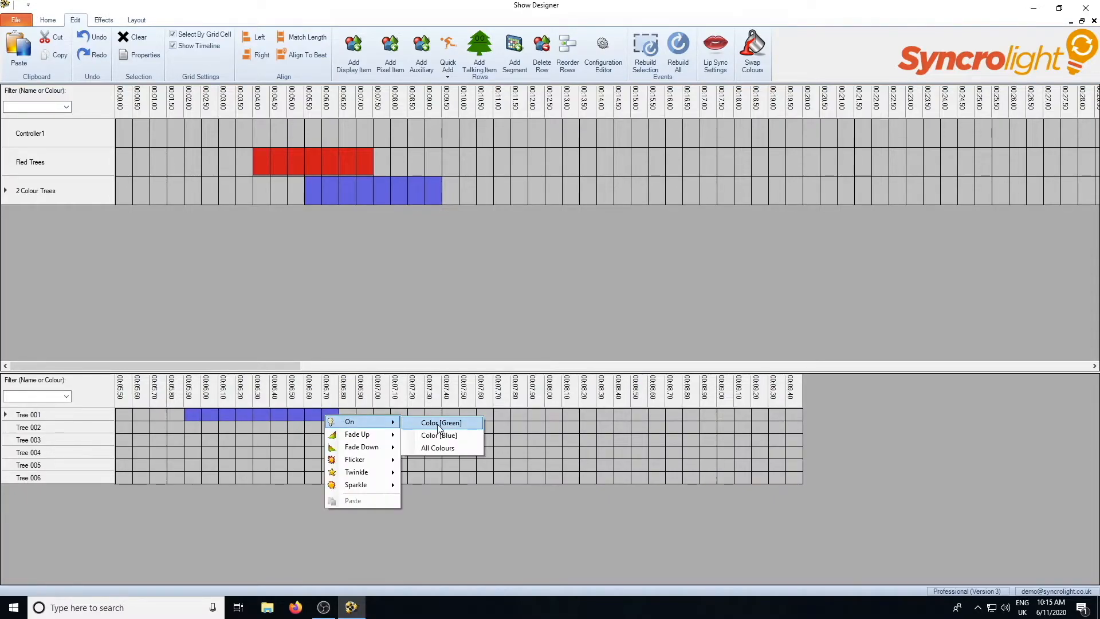
pyautogui.click(442, 426)
# Turn Tree 001 on in blue from 6.90 to 7.70 seconds.
pyautogui.moveTo(363, 415); pyautogui.dragTo(494, 414)
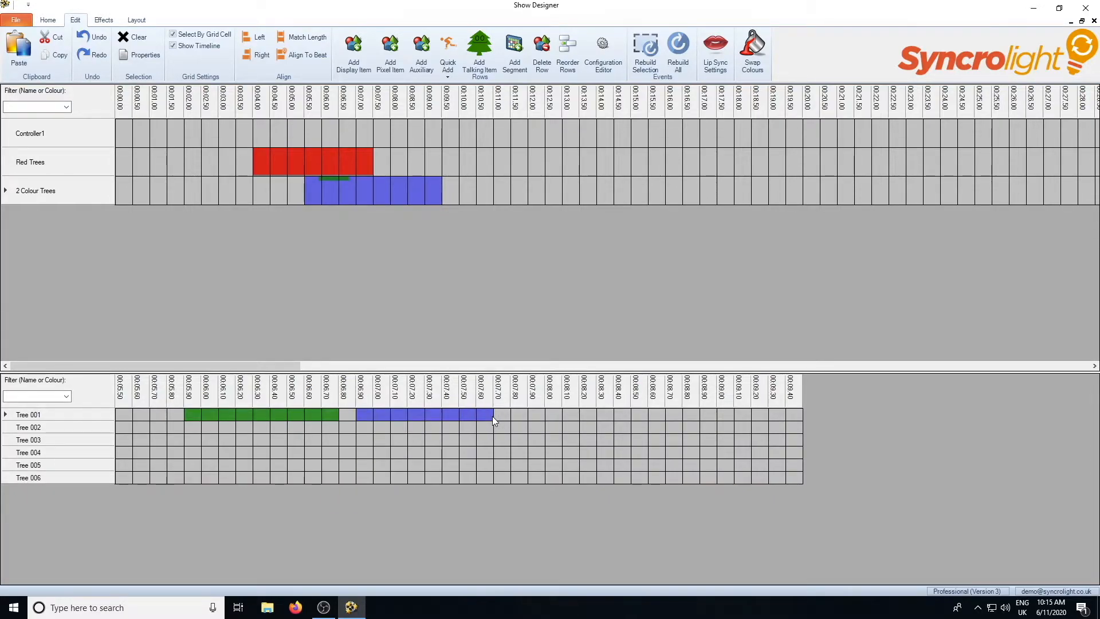
pyautogui.rightClick(487, 422)
pyautogui.moveTo(530, 425)
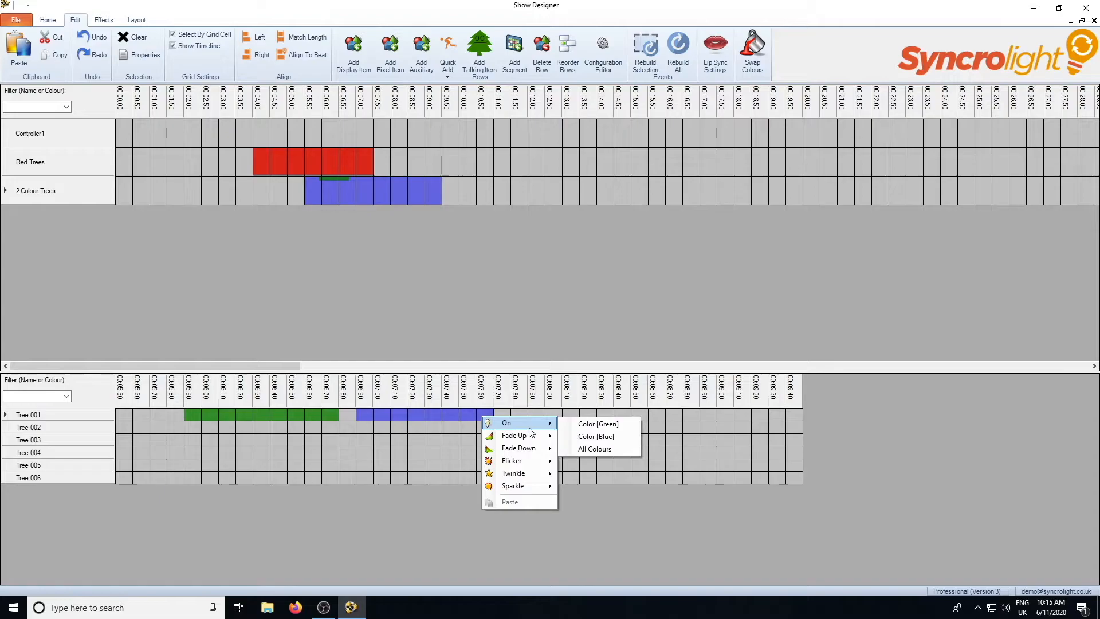
pyautogui.click(586, 439)
# Turn Tree 001 on in all colours from 7.90 to 8.60 seconds.
pyautogui.moveTo(541, 416); pyautogui.dragTo(640, 418)
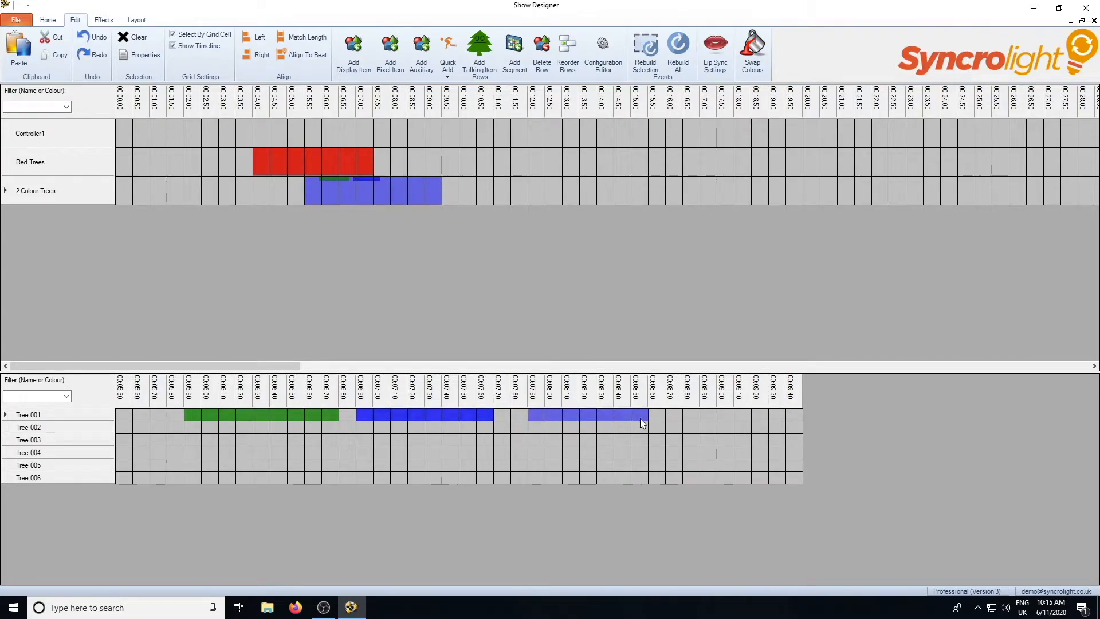
pyautogui.rightClick(640, 419)
pyautogui.moveTo(674, 427)
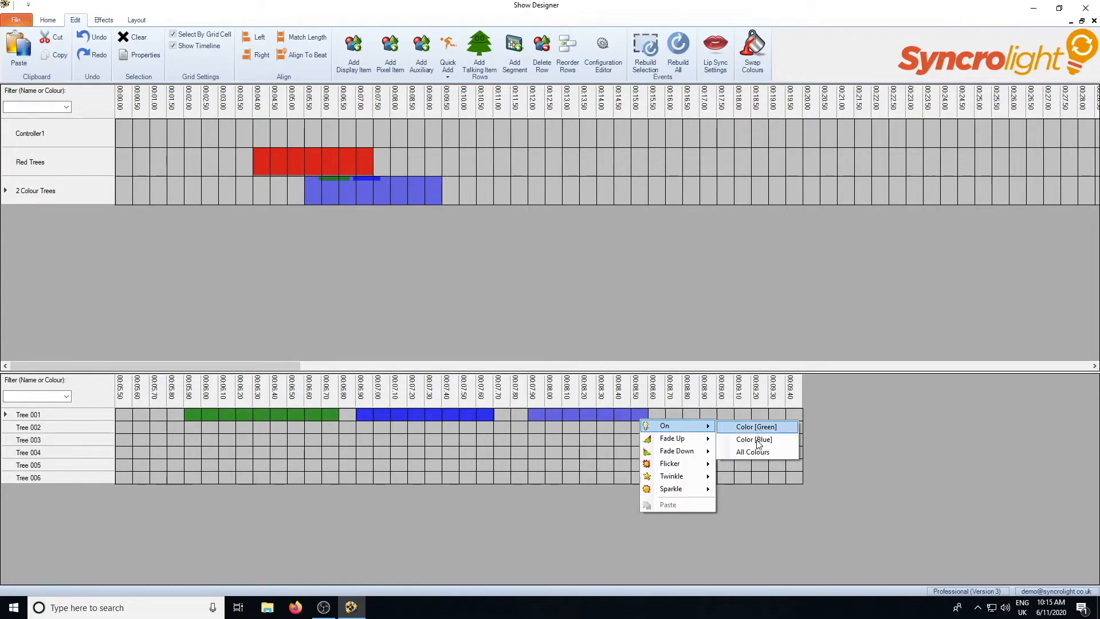
pyautogui.click(752, 452)
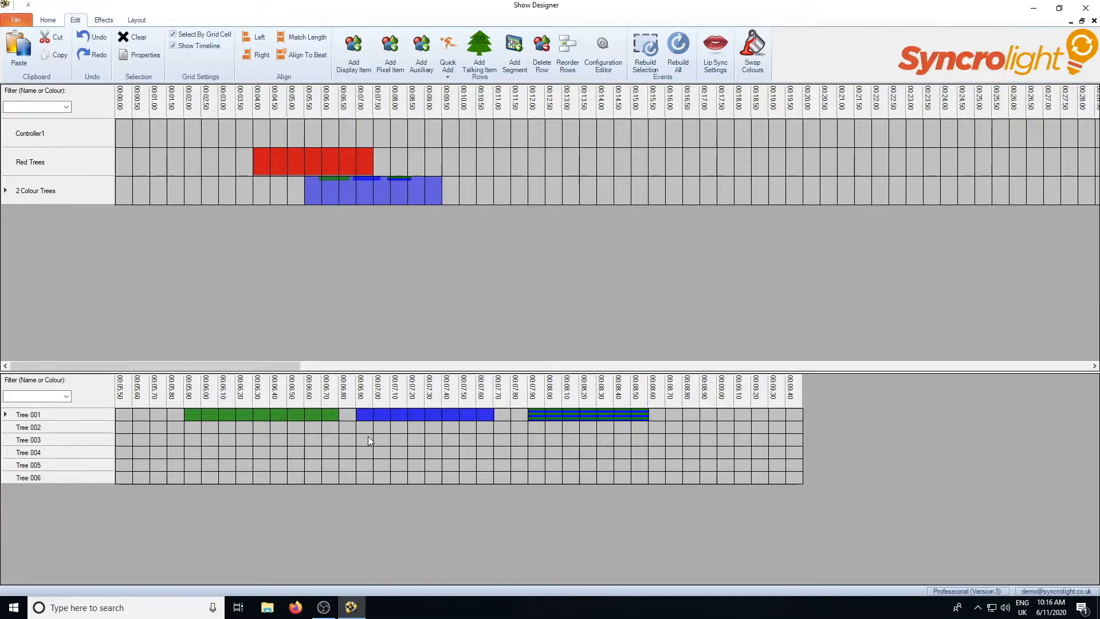
# Turn the whole 2 Colour Trees display item on in green from 9.50 to 12.50 seconds.
pyautogui.moveTo(451, 195); pyautogui.dragTo(542, 191)
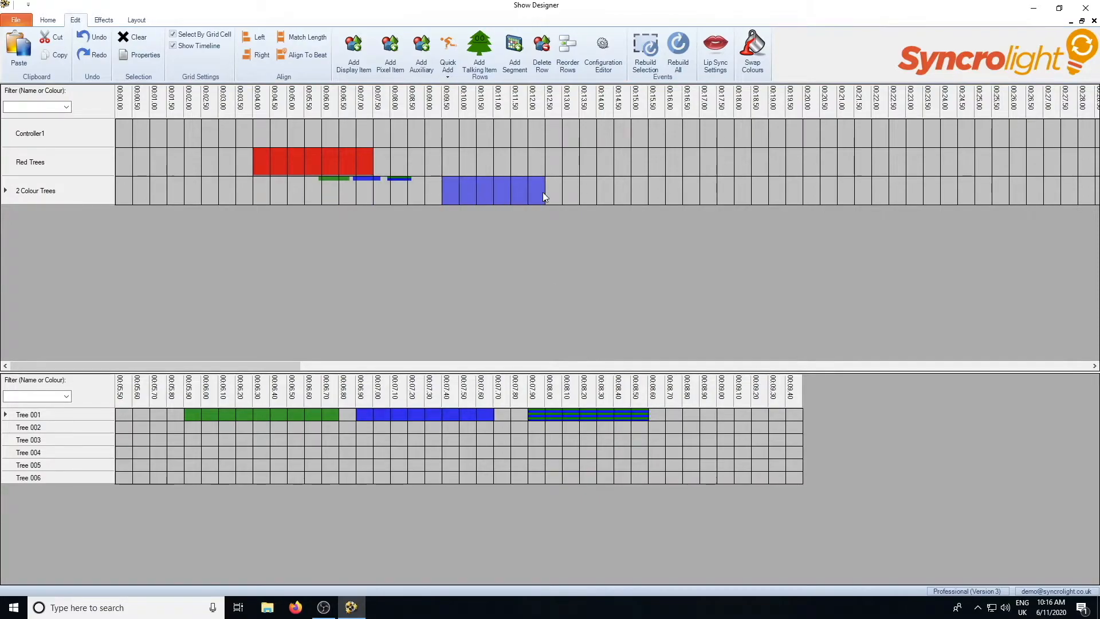
pyautogui.rightClick(476, 196)
pyautogui.moveTo(496, 201)
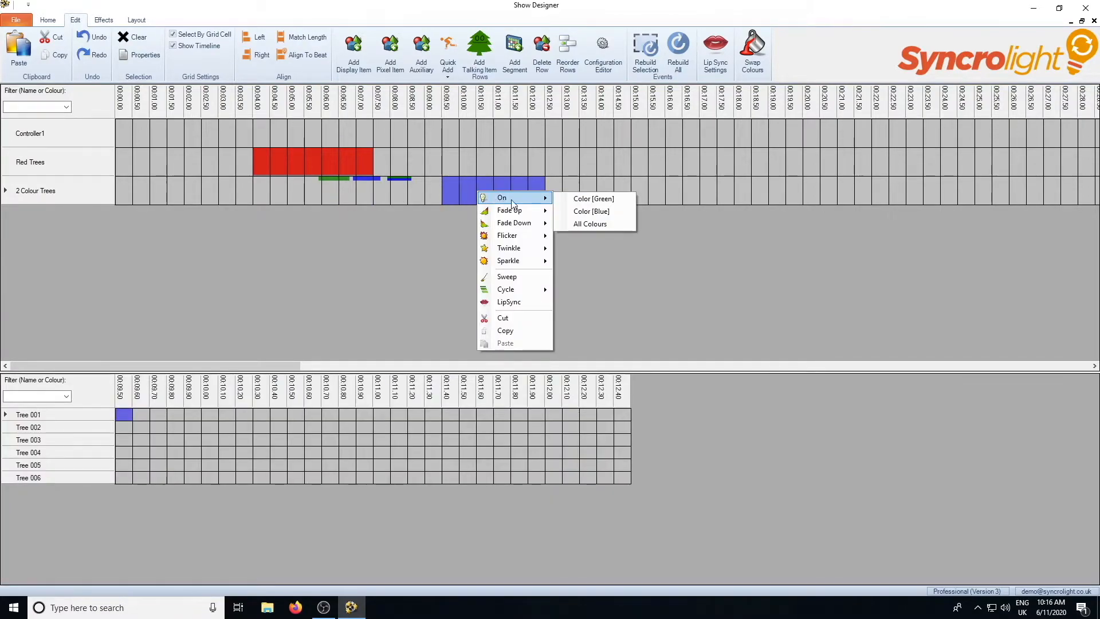
pyautogui.click(590, 199)
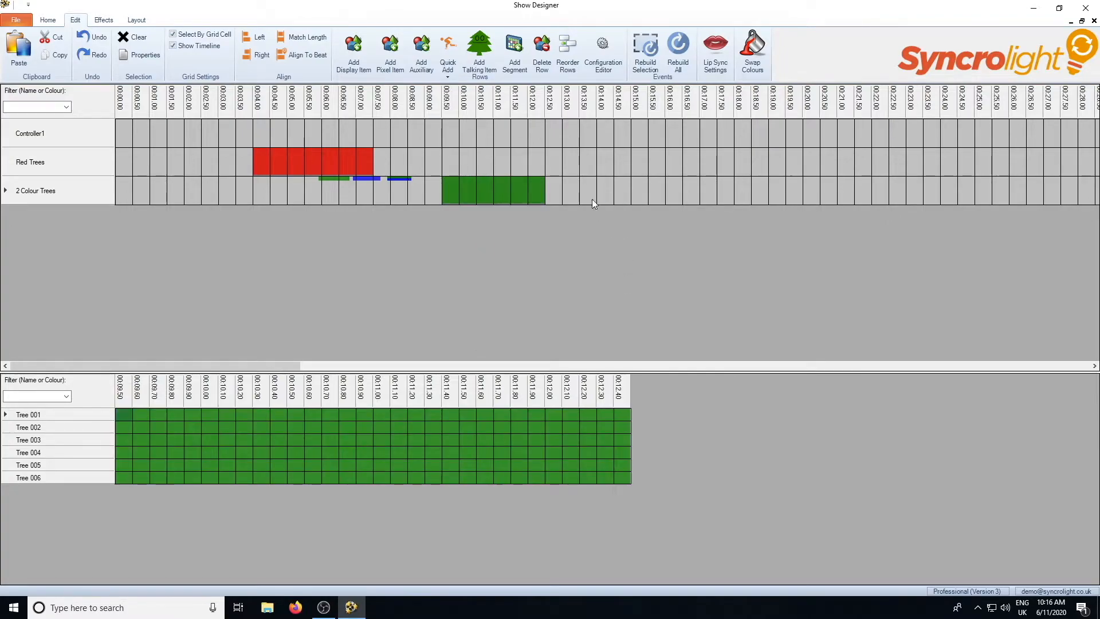
# Apply a blue Fade Down effect to the whole 2 Colour Trees item from 13.00 to 16.50 seconds.
pyautogui.moveTo(643, 189); pyautogui.dragTo(668, 188)
pyautogui.rightClick(668, 188)
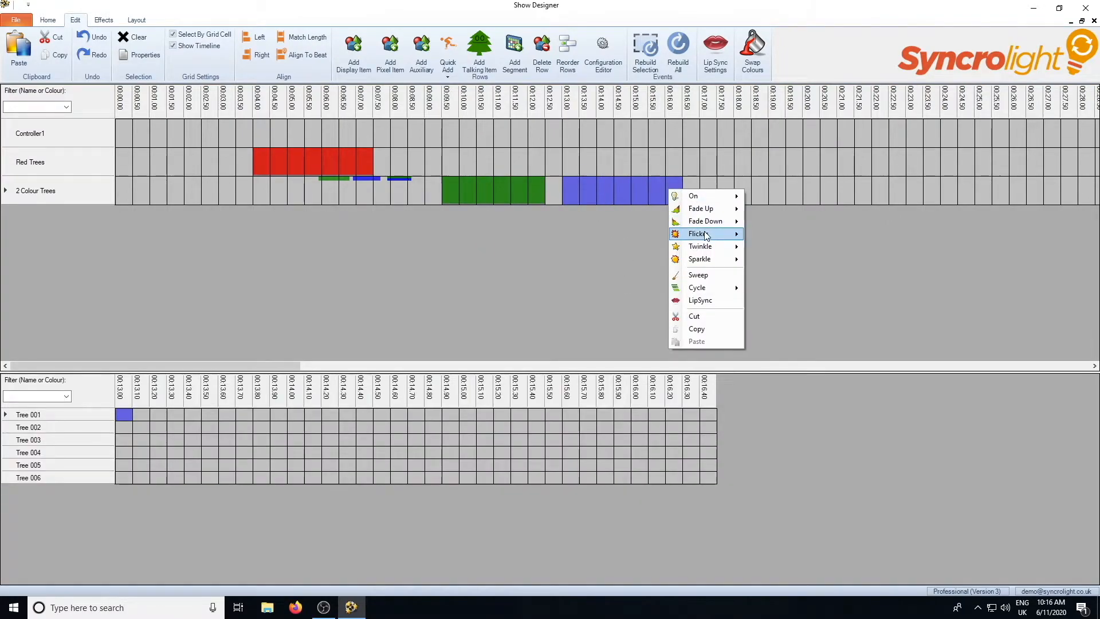
pyautogui.moveTo(710, 225)
pyautogui.click(802, 234)
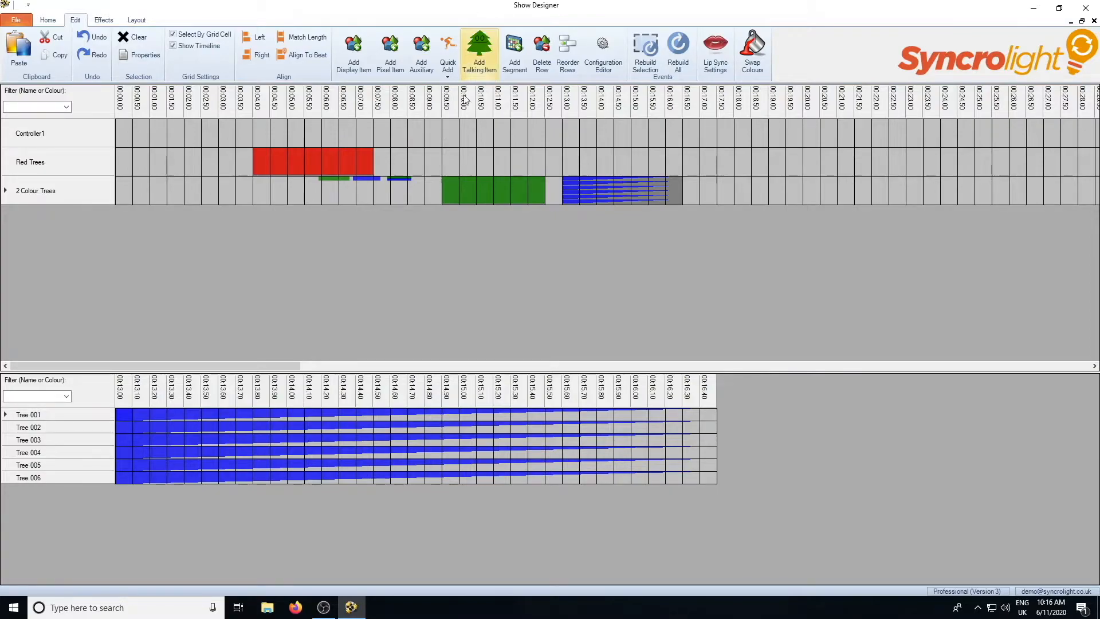
# Open the Configuration Editor and show the channels of Tree 001 in the 2 Colour Trees item.
pyautogui.click(603, 51)
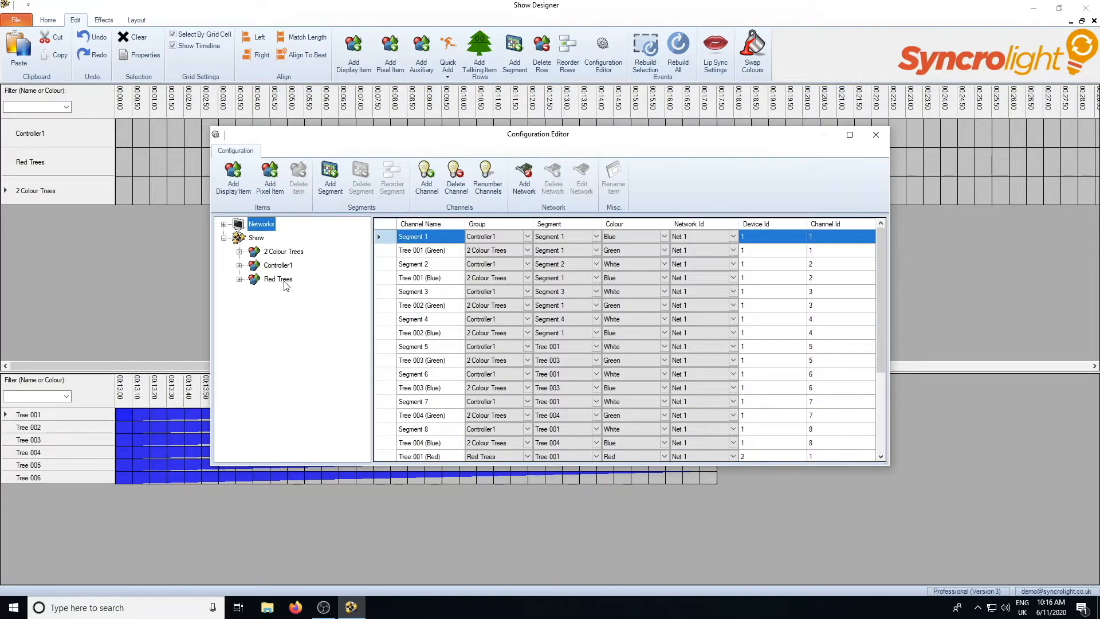
pyautogui.click(279, 253)
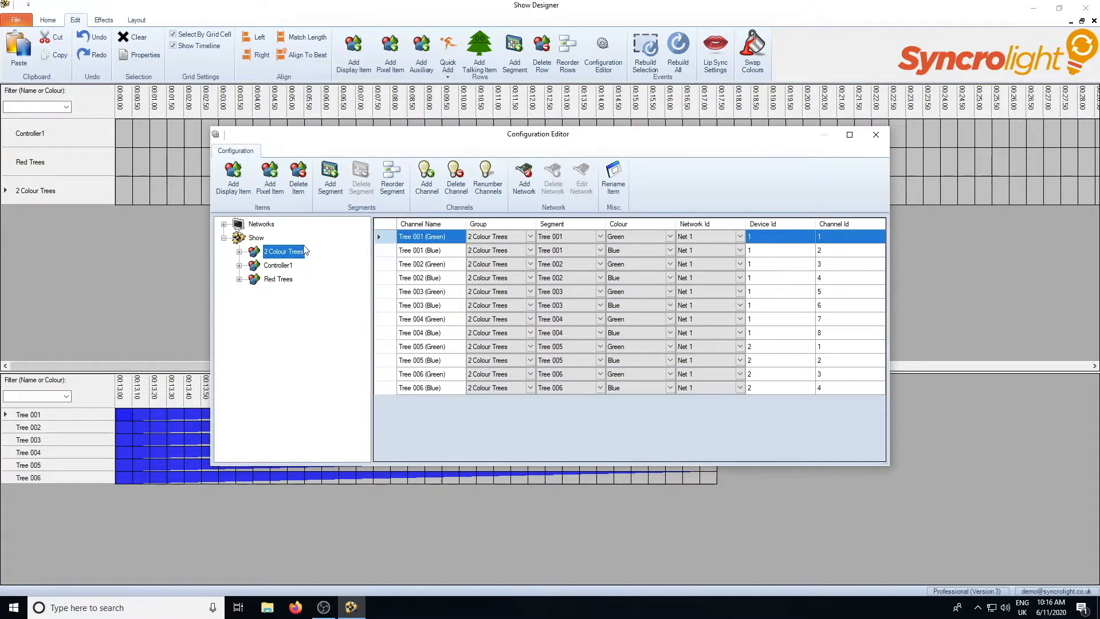
pyautogui.click(239, 251)
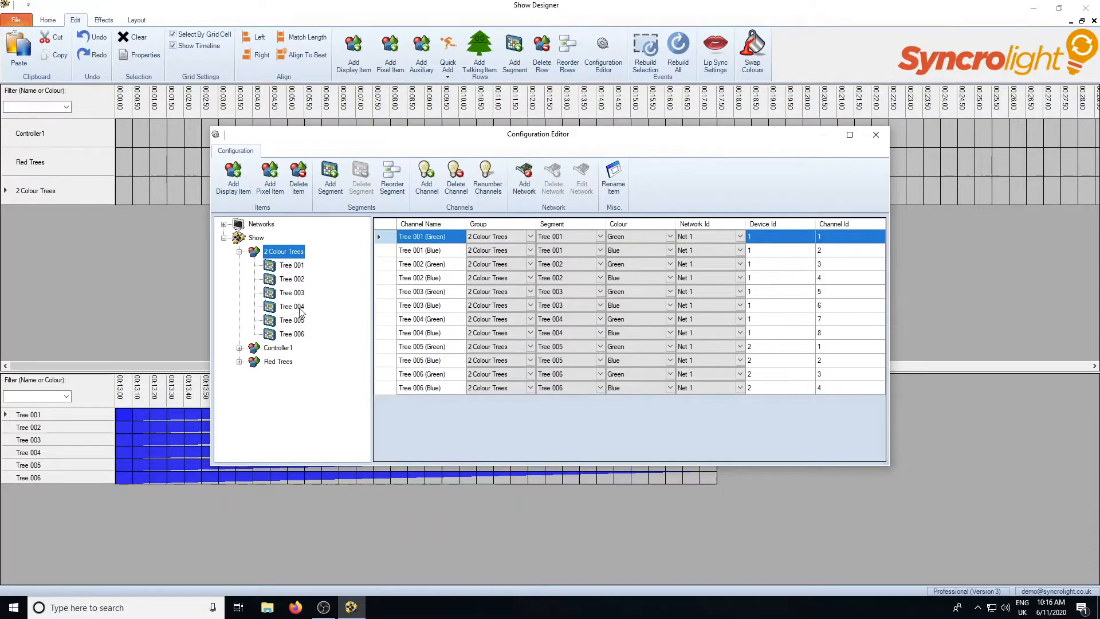
pyautogui.click(290, 267)
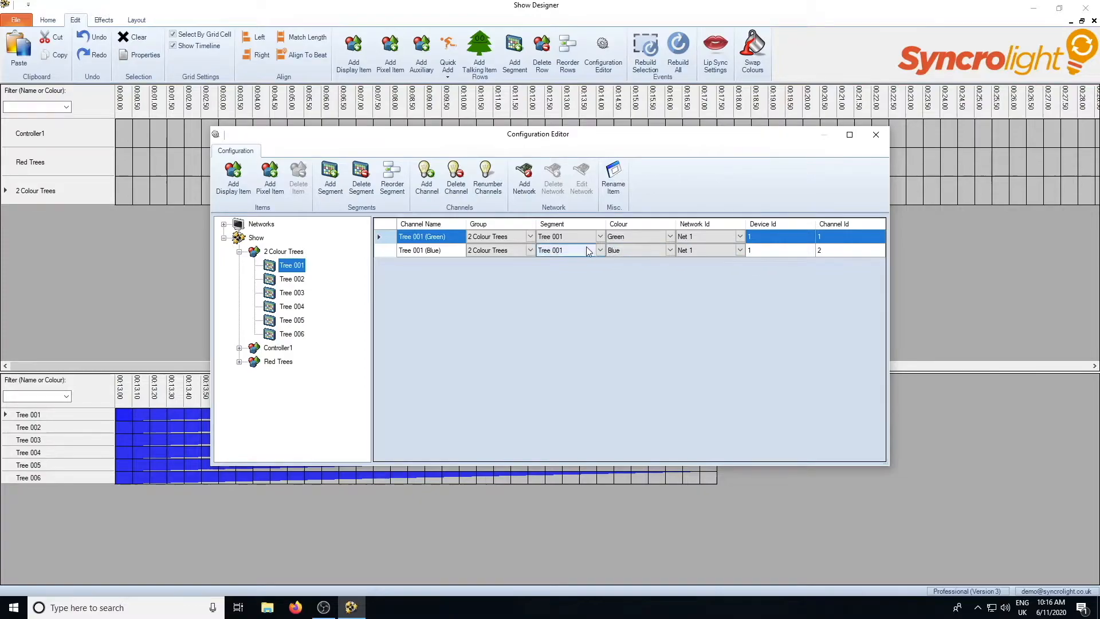
# Set the Device Id to 3 for both the green and blue channels of Tree 001.
pyautogui.click(765, 254)
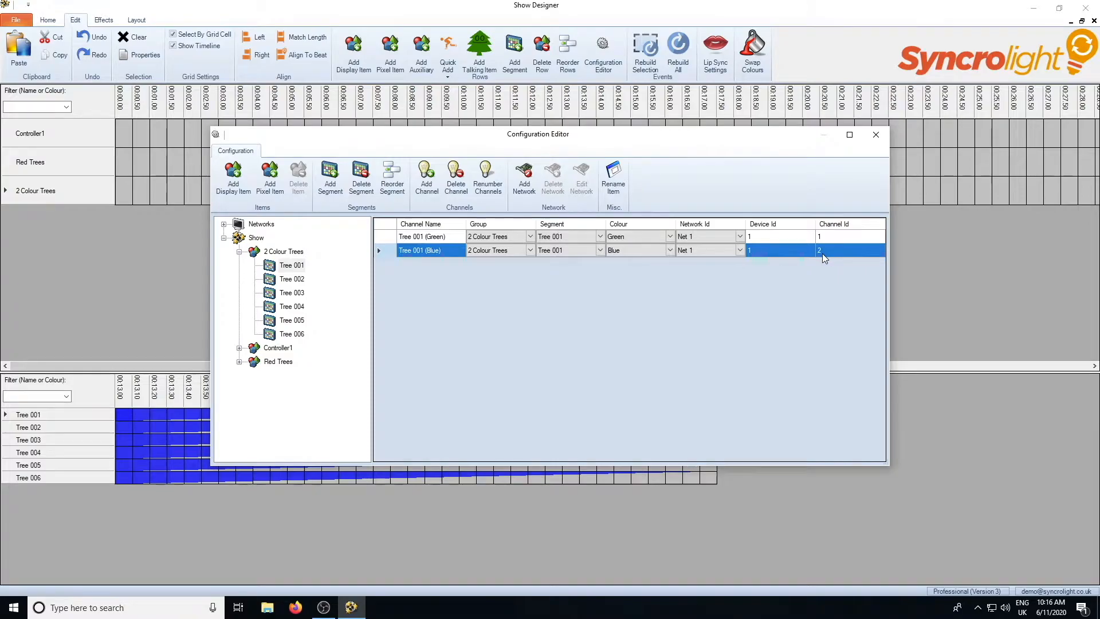
pyautogui.click(769, 240)
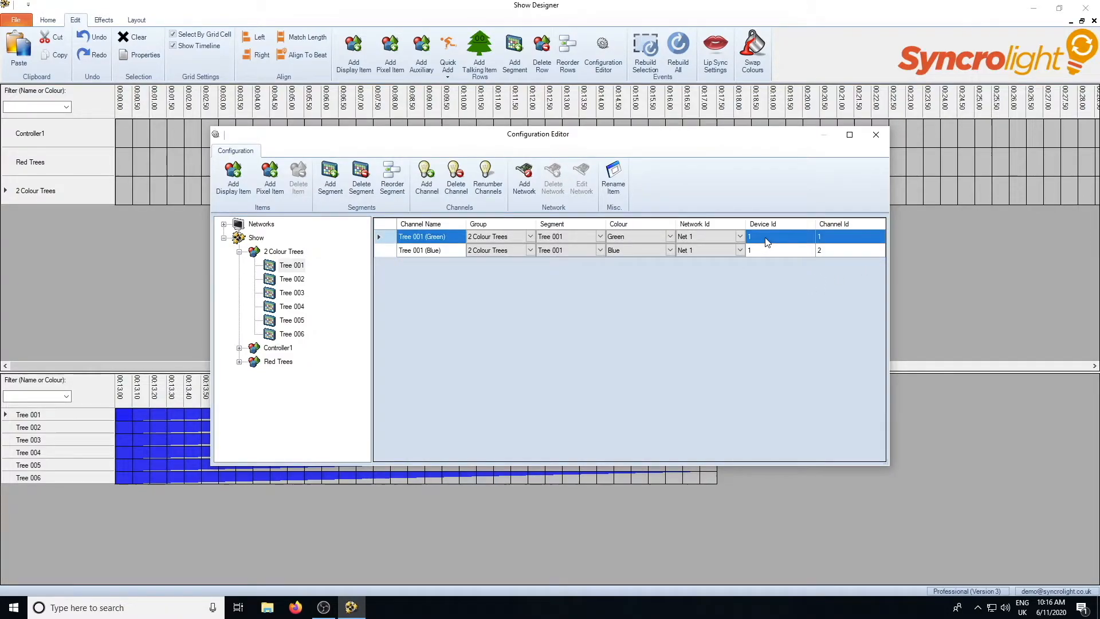
pyautogui.click(769, 239)
pyautogui.write('3')
pyautogui.click(764, 251)
pyautogui.click(764, 250)
pyautogui.moveTo(765, 251); pyautogui.dragTo(734, 251)
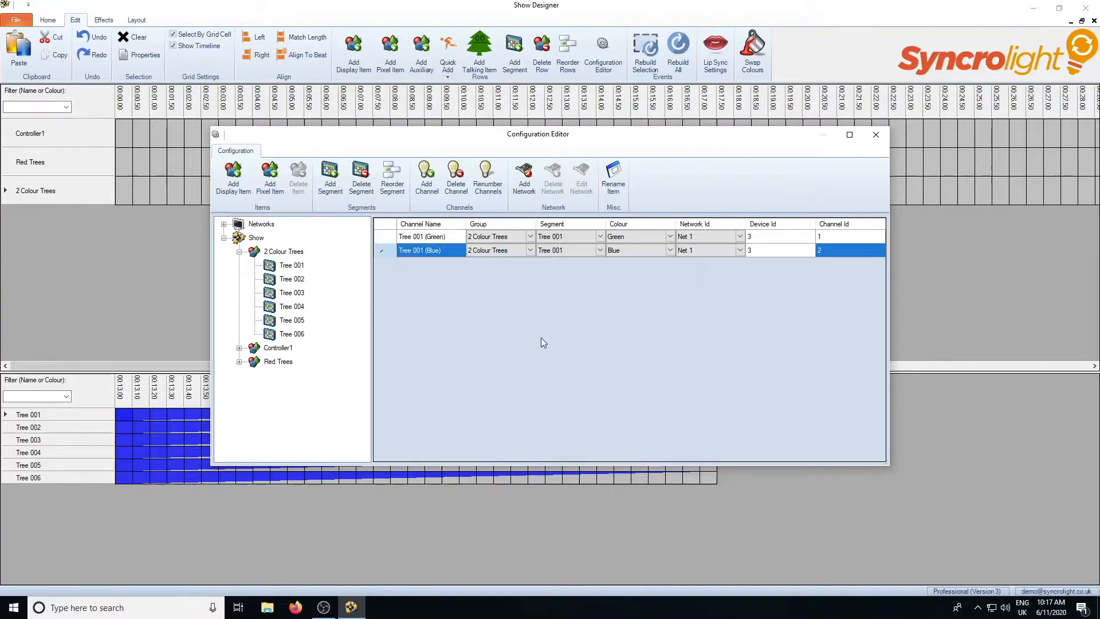
# Examine the channels of Tree 002 in 2 Colour Trees and those assigned to Devices 3 and 1 on SyncroLight Net 1.
pyautogui.click(293, 279)
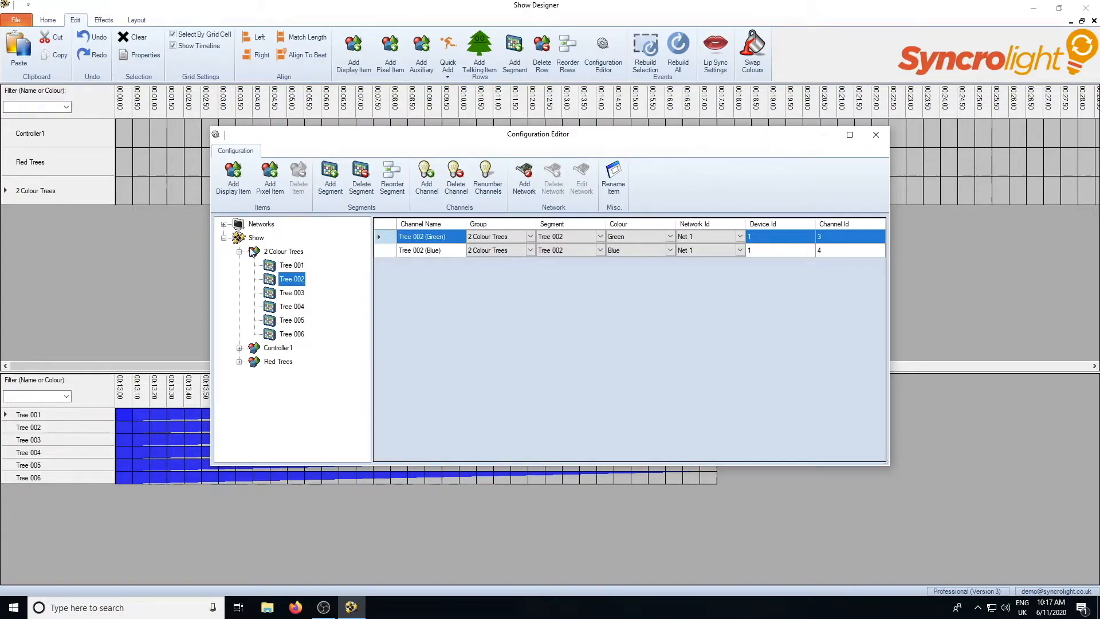
pyautogui.click(224, 225)
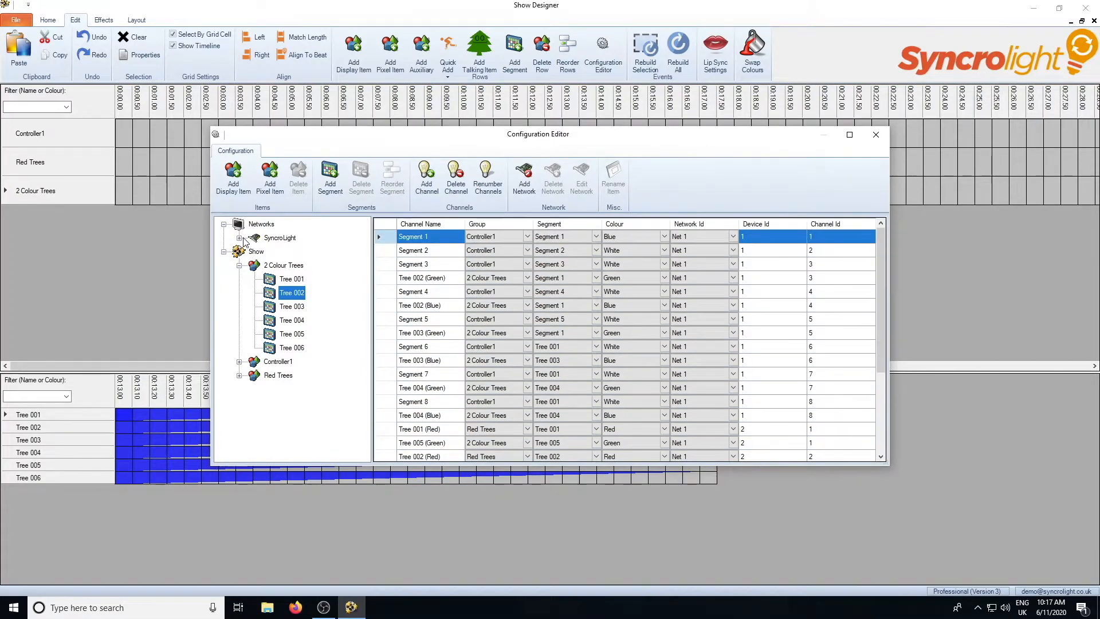
pyautogui.click(239, 238)
pyautogui.click(254, 252)
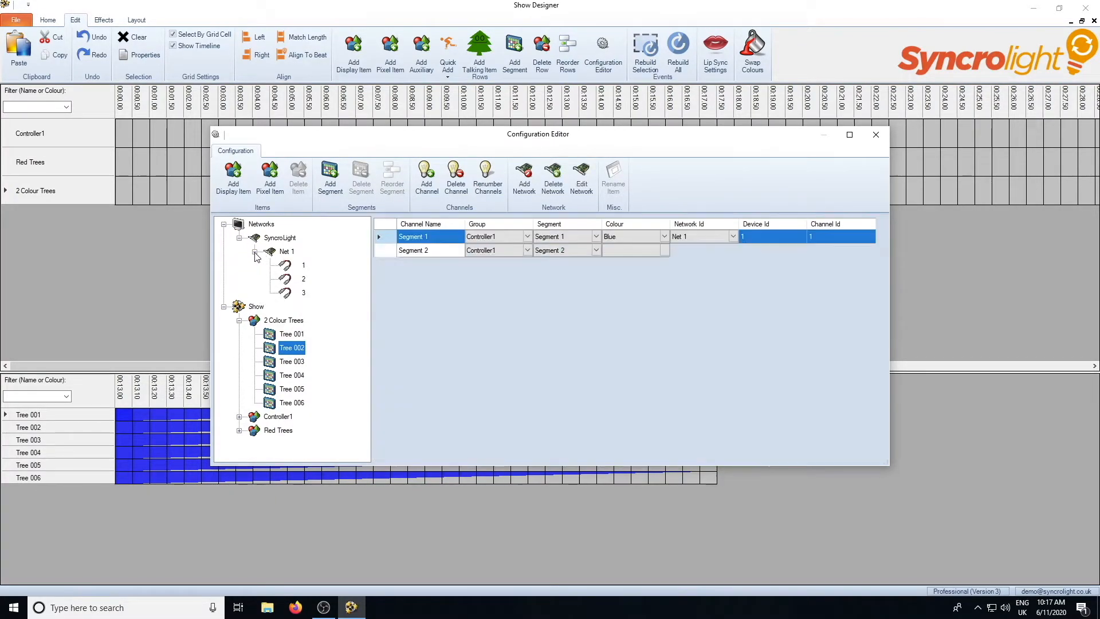
pyautogui.click(300, 293)
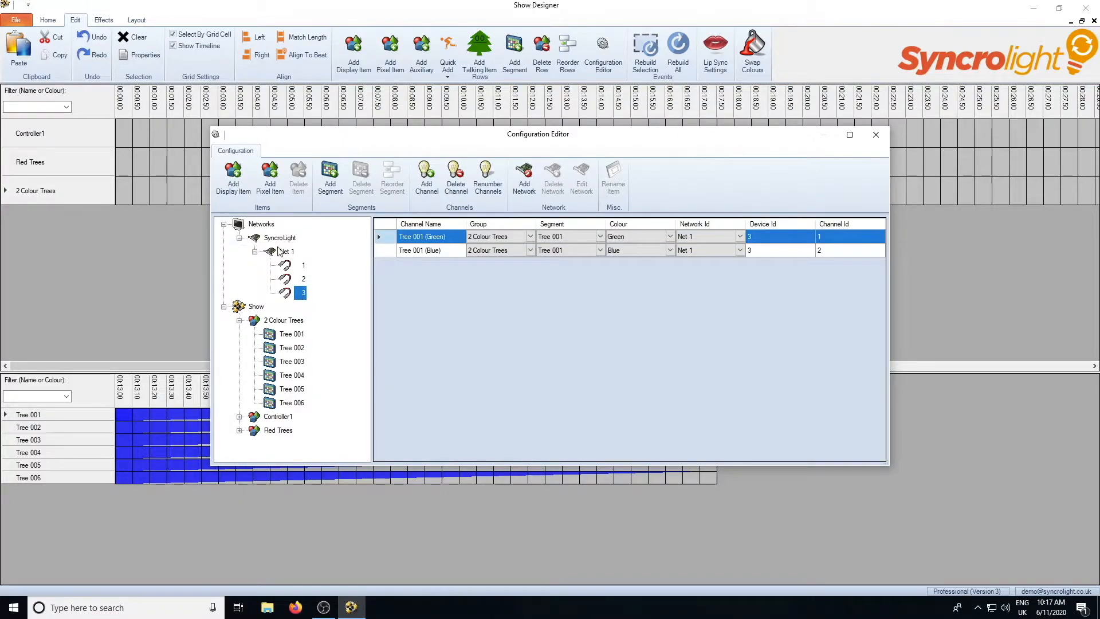
pyautogui.press('Up')
pyautogui.press('Up')
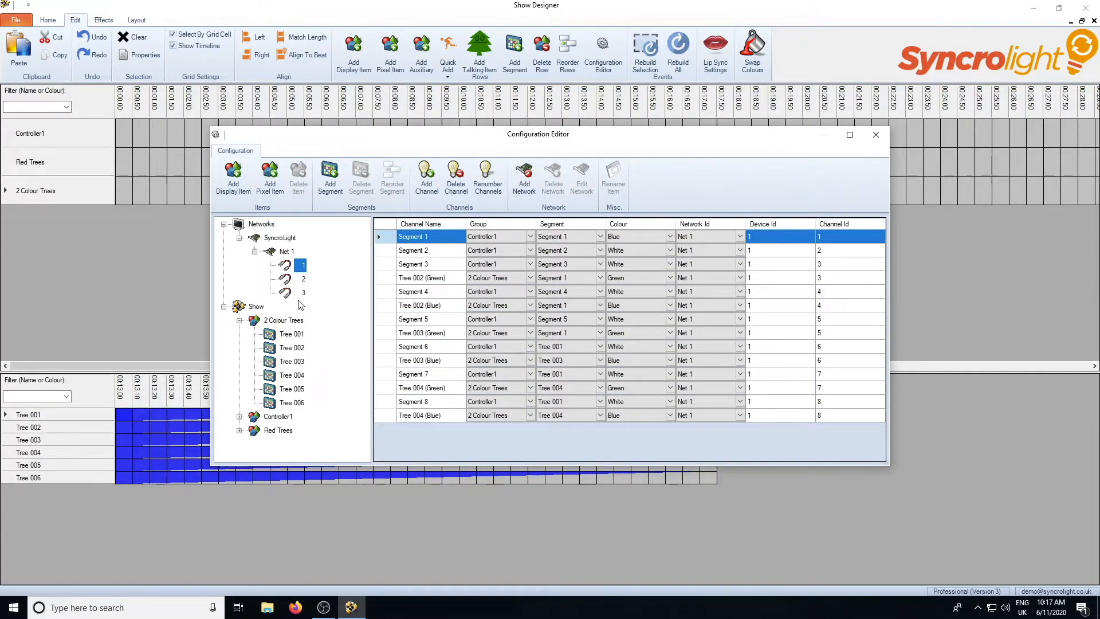
# Compare the channel assignments of 2 Colour Trees, Net 1 and its Device 1, and the individual Trees 004, 006 and 005.
pyautogui.click(285, 322)
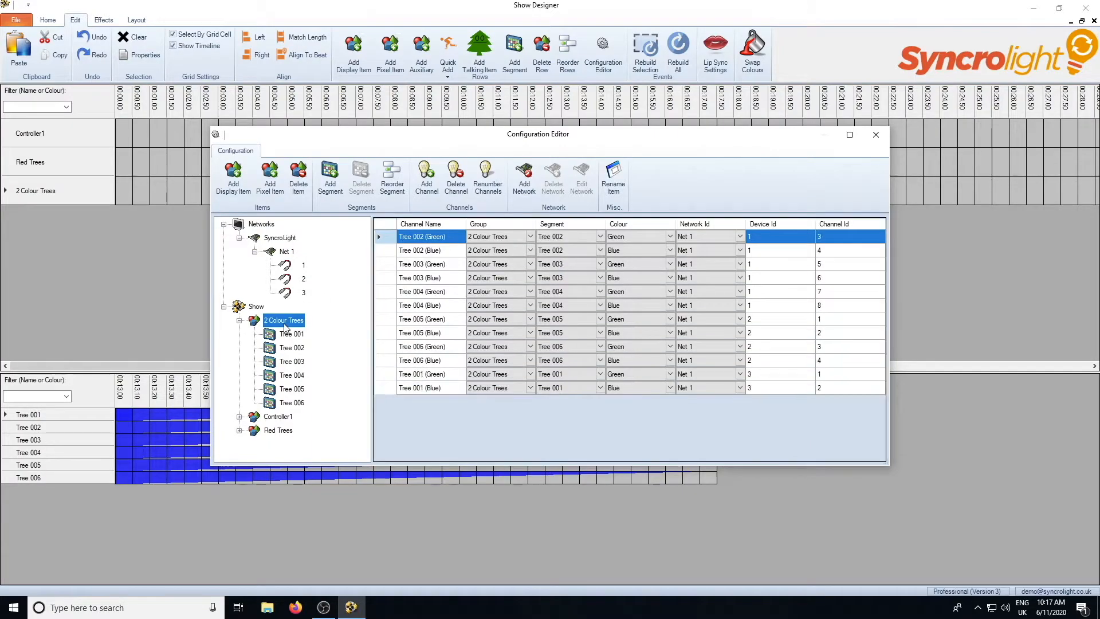
pyautogui.click(287, 252)
pyautogui.click(303, 265)
pyautogui.click(291, 375)
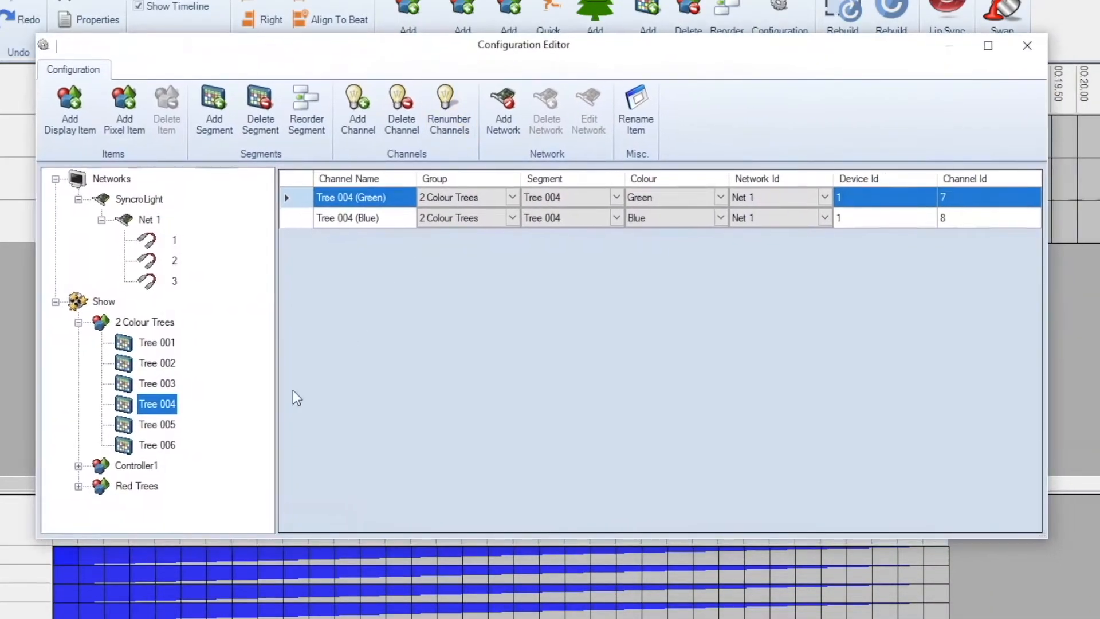
pyautogui.click(156, 445)
pyautogui.click(158, 424)
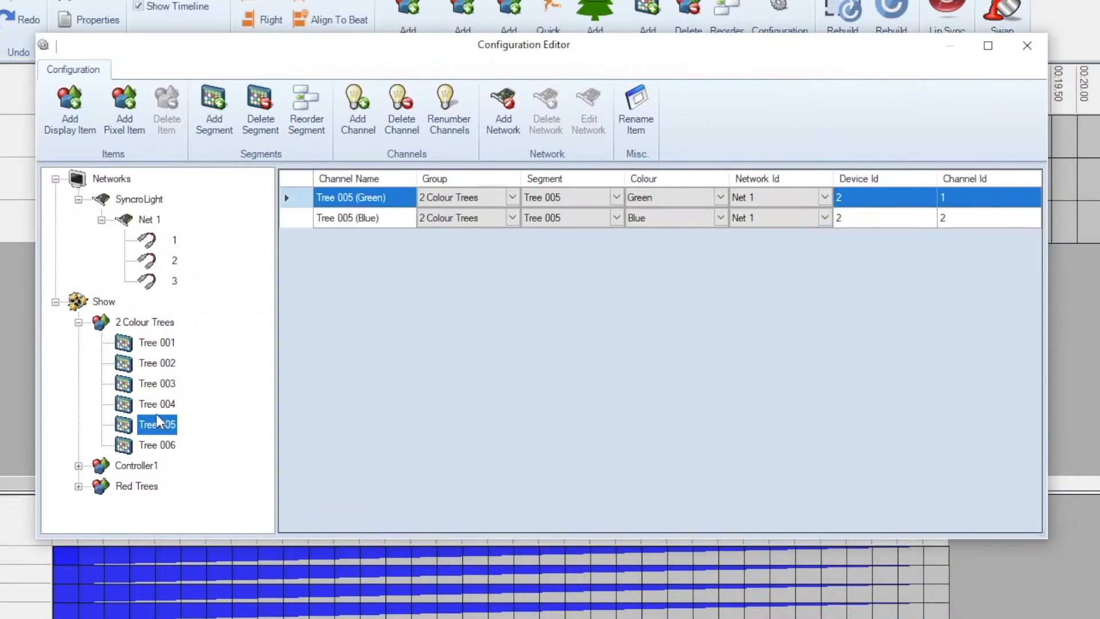
# Show the segments and channels of Controller1 and open its name for editing.
pyautogui.click(79, 465)
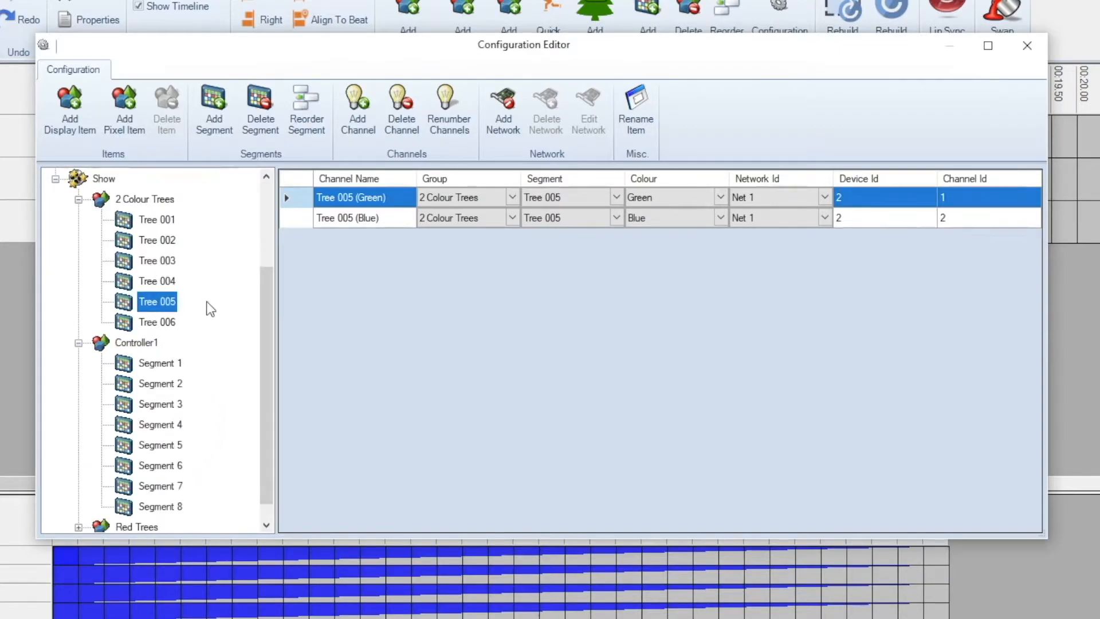
pyautogui.click(136, 347)
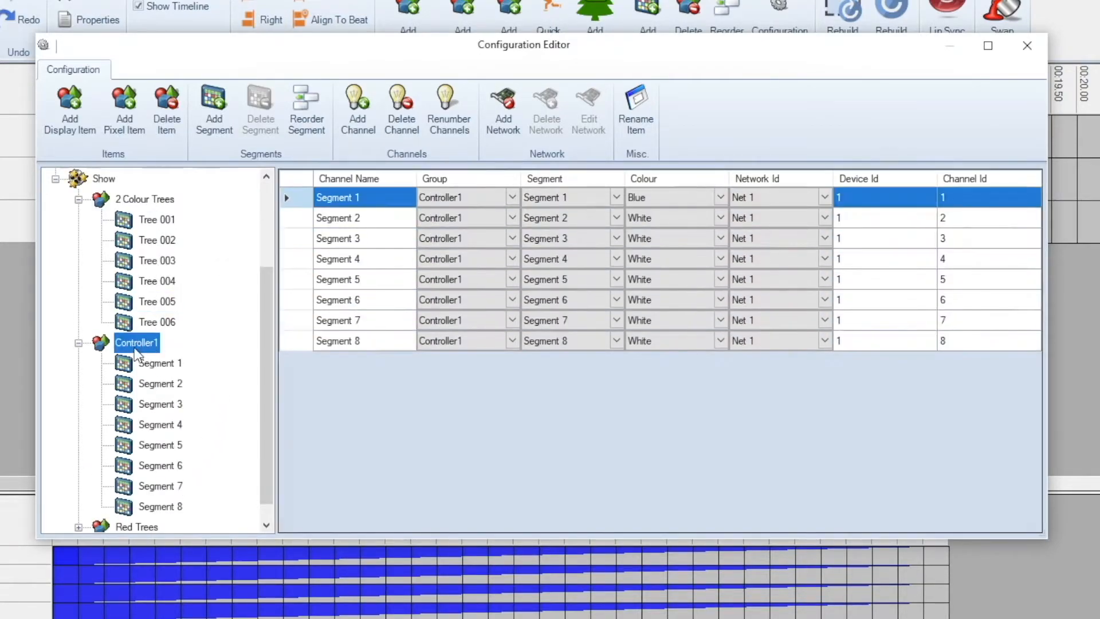
pyautogui.click(146, 344)
pyautogui.click(146, 346)
pyautogui.moveTo(162, 342); pyautogui.dragTo(115, 343)
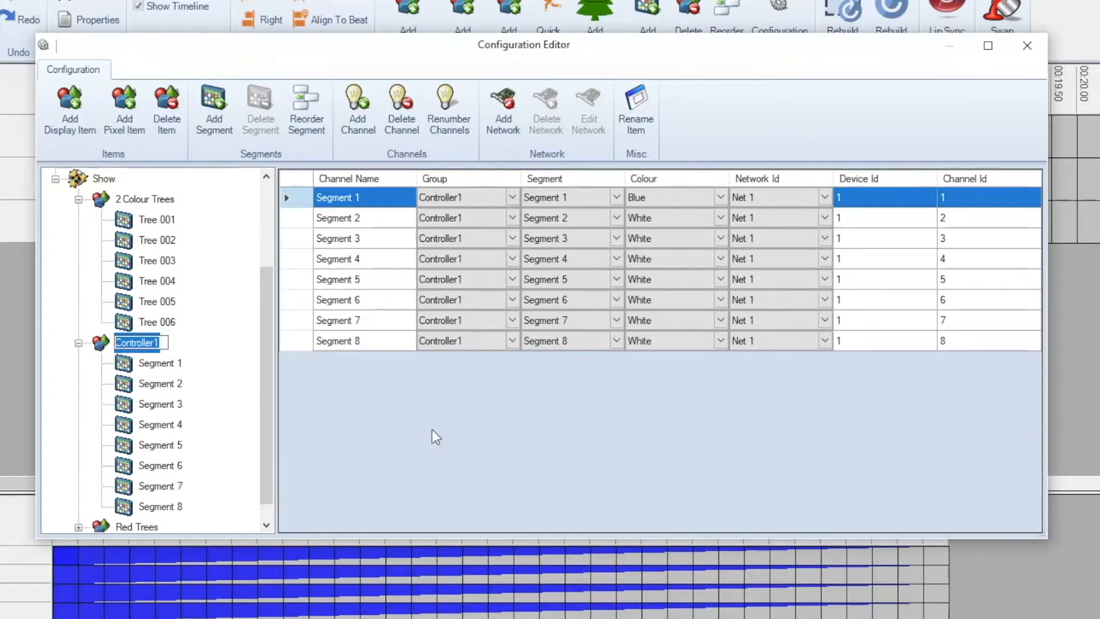
# Rename Segment 1 of Controller1 as Christmas Tree.
pyautogui.click(163, 364)
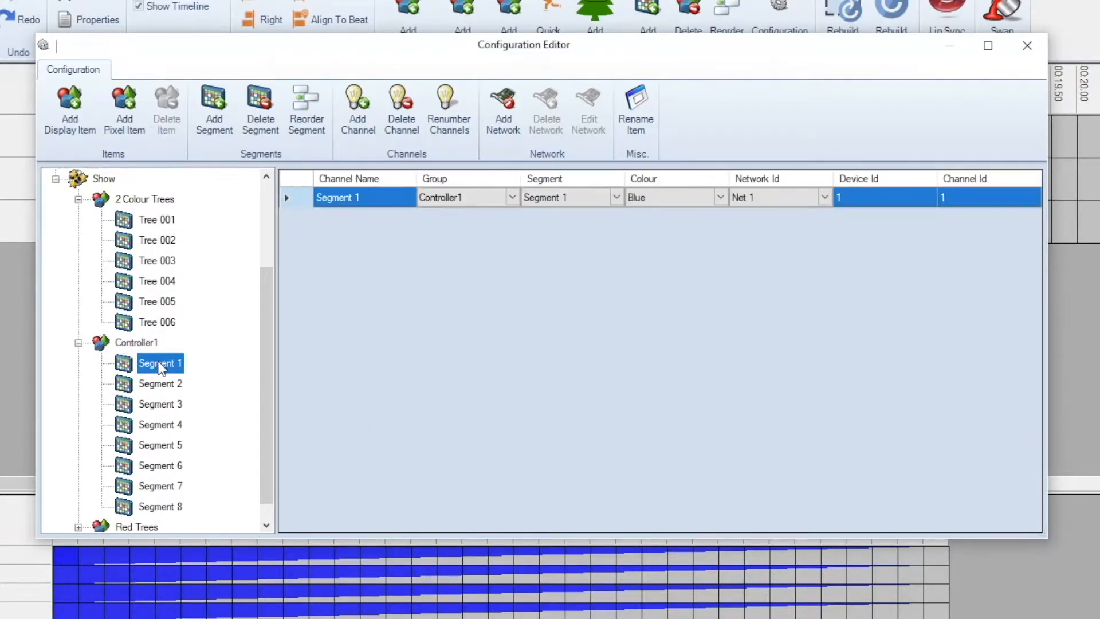
pyautogui.click(164, 362)
pyautogui.moveTo(191, 361); pyautogui.dragTo(119, 367)
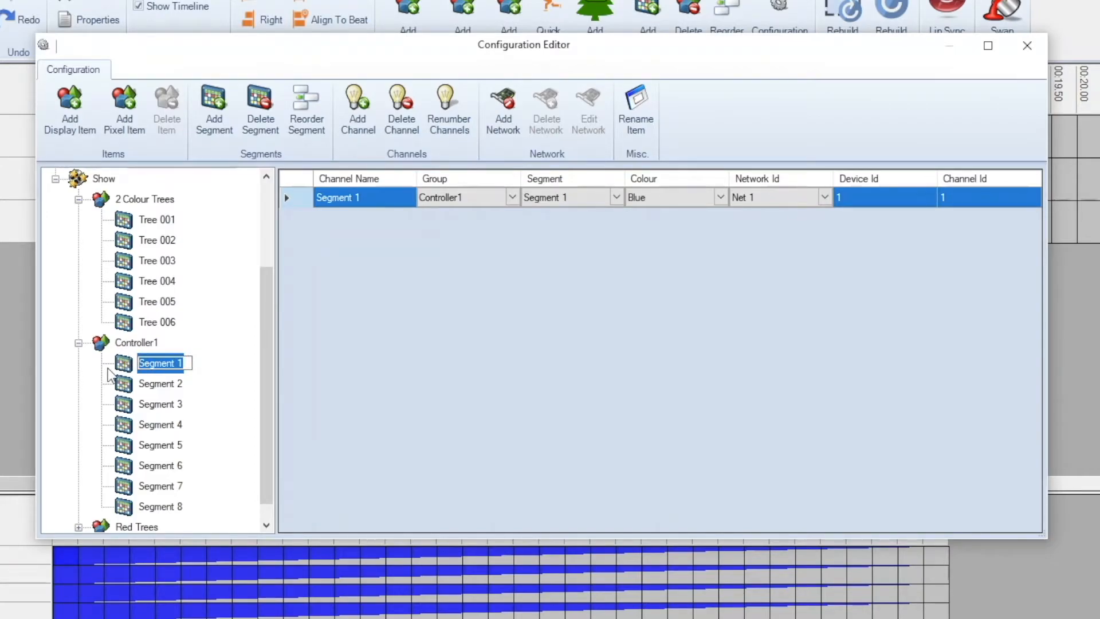
pyautogui.write('Christmas Tree')
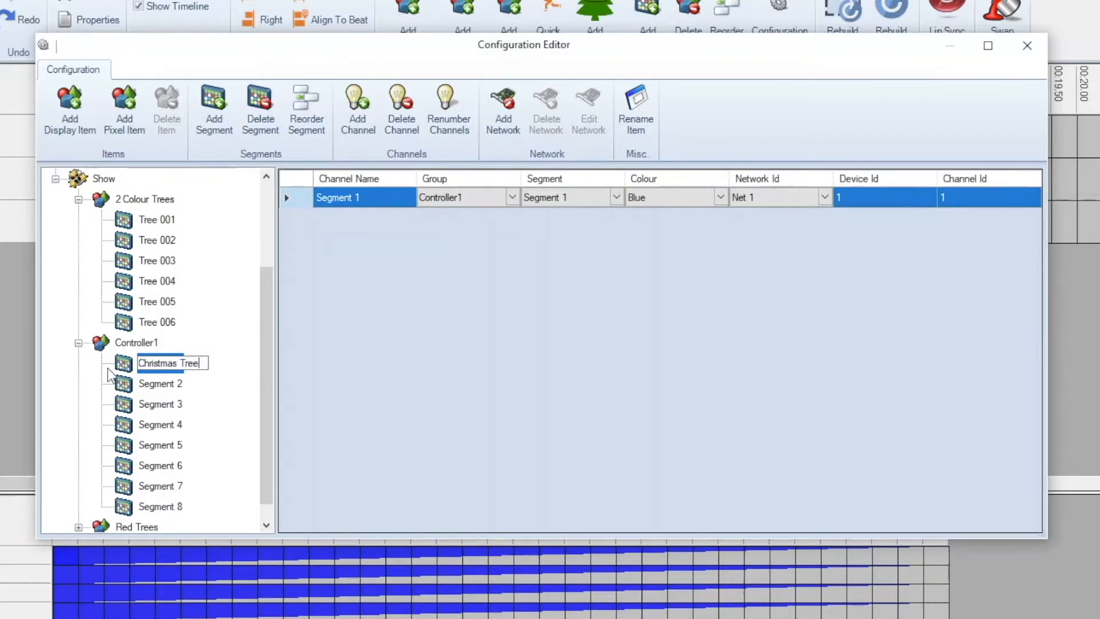
pyautogui.press('Return')
# Check the channels of Segments 2 and 3 in Controller1 and of Tree 006 in Red Trees.
pyautogui.click(160, 384)
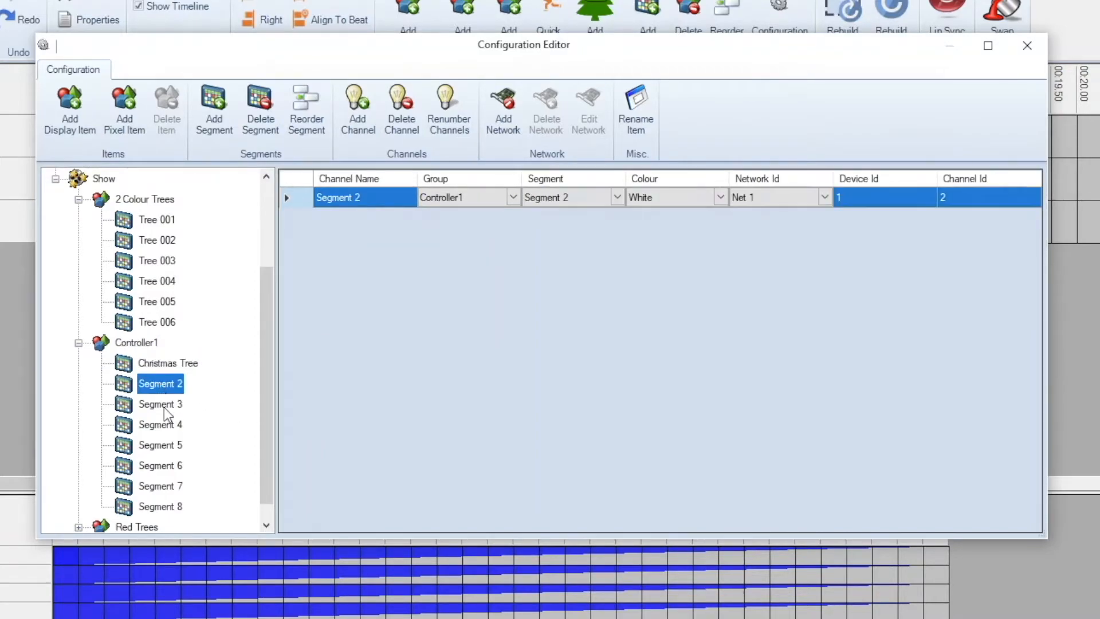
pyautogui.click(165, 405)
pyautogui.click(79, 342)
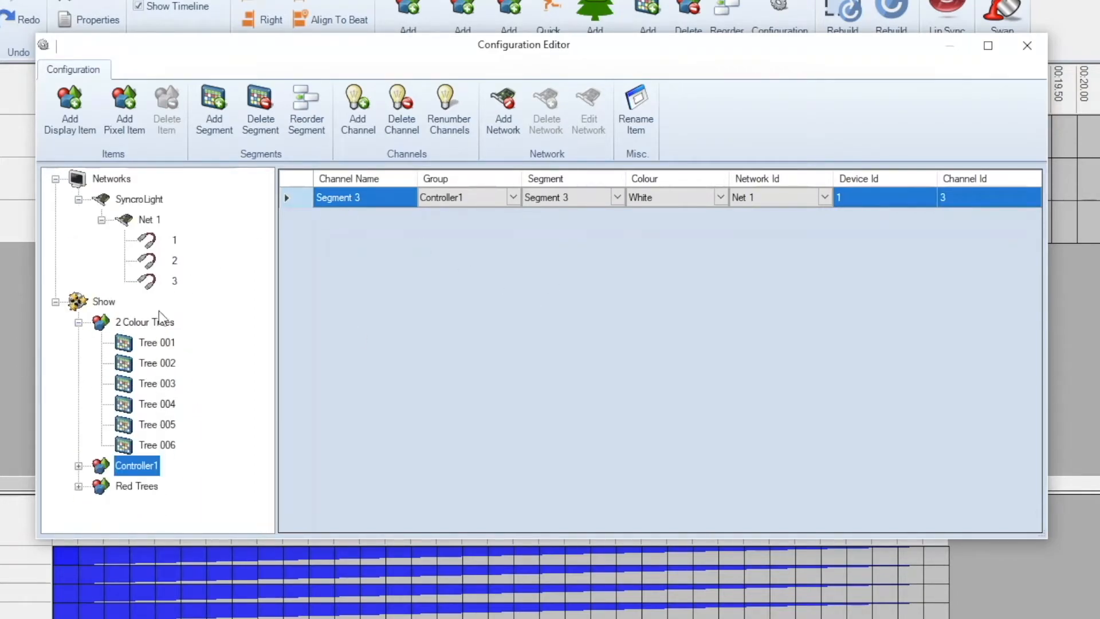
pyautogui.click(79, 486)
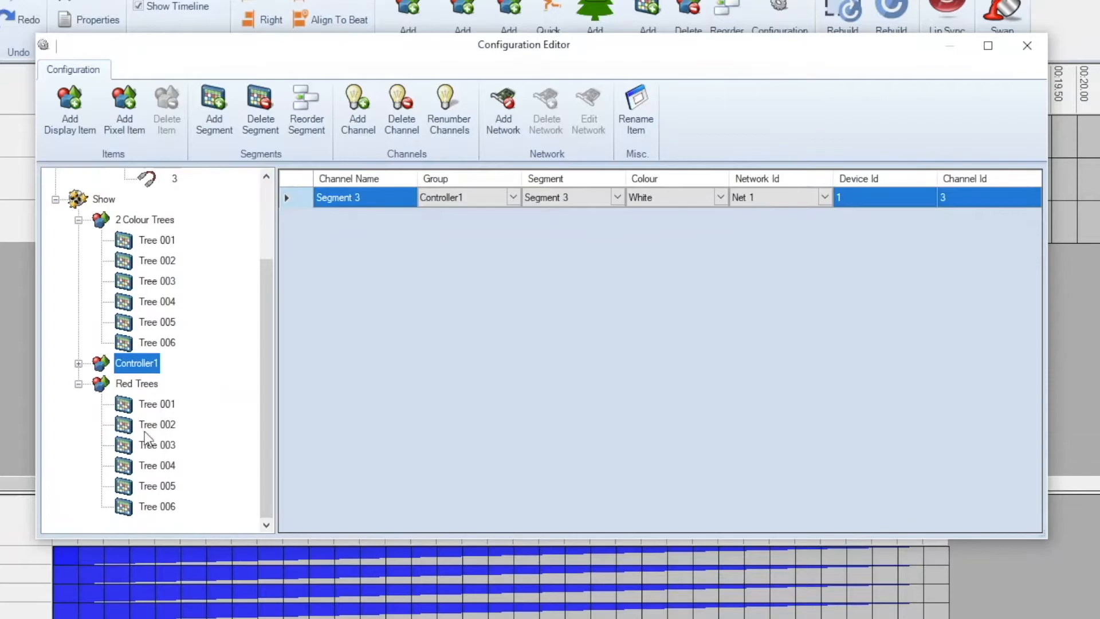
pyautogui.click(157, 507)
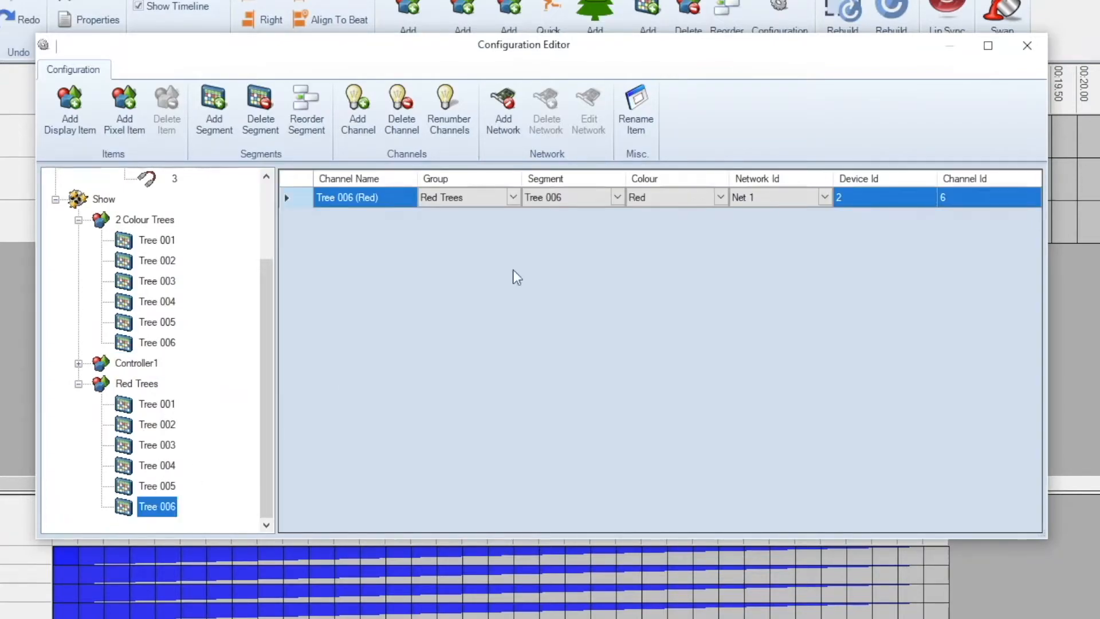
pyautogui.moveTo(205, 56); pyautogui.dragTo(266, 69)
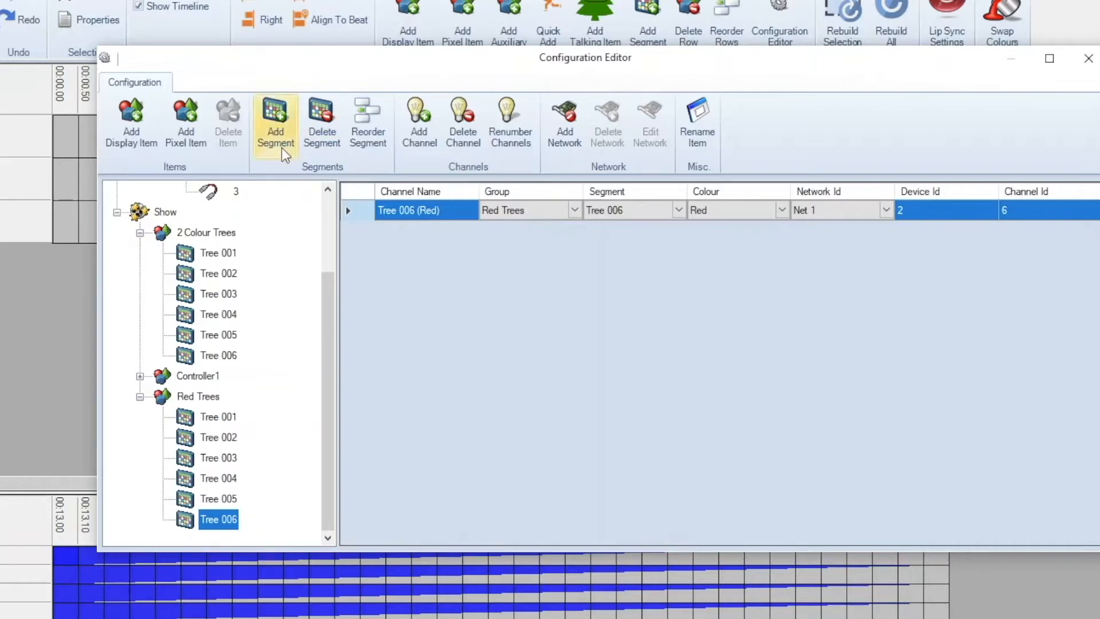
pyautogui.click(270, 129)
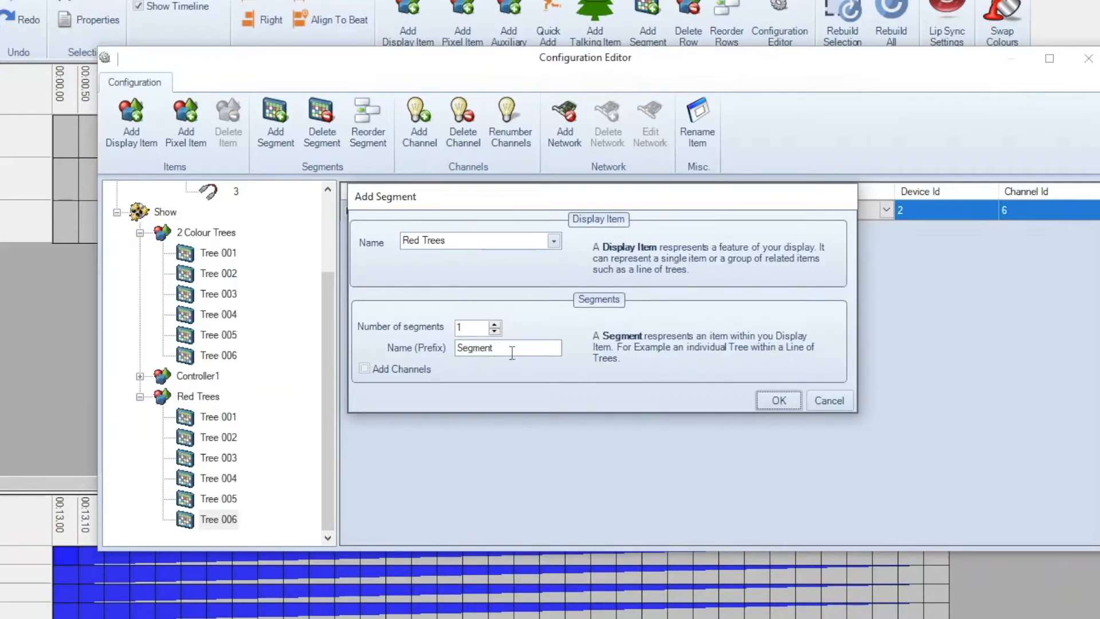
pyautogui.doubleClick(488, 348)
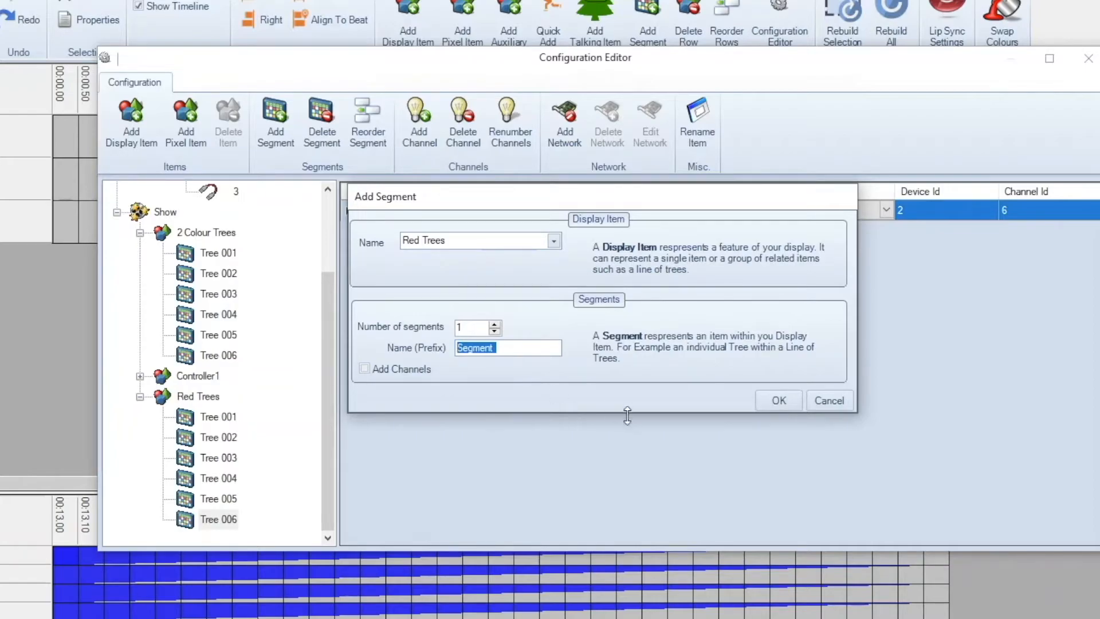
pyautogui.click(832, 399)
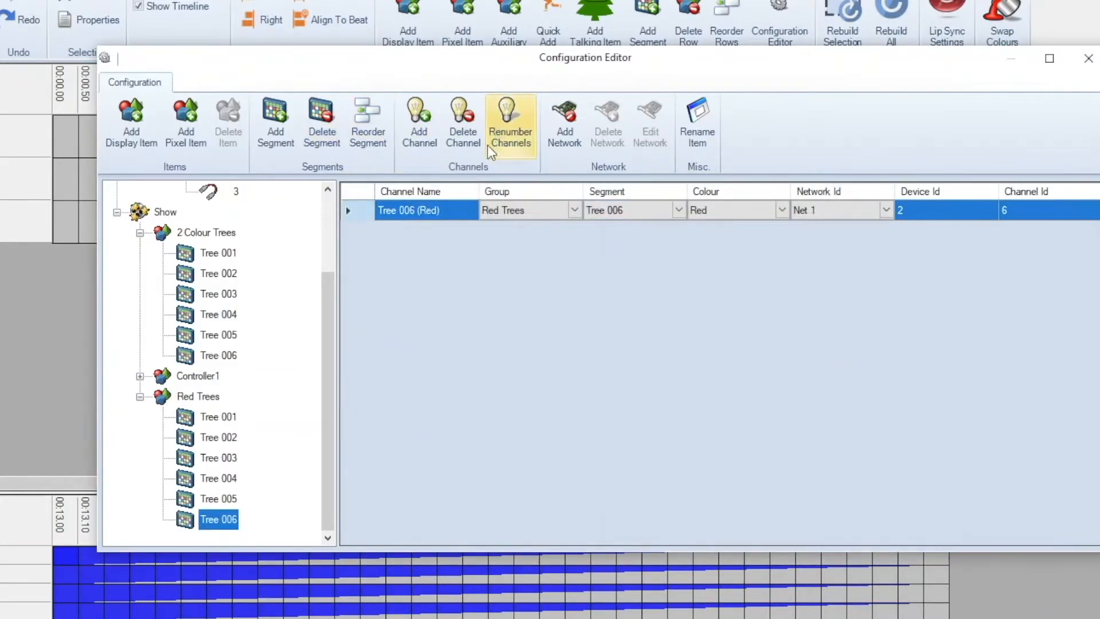
pyautogui.click(219, 422)
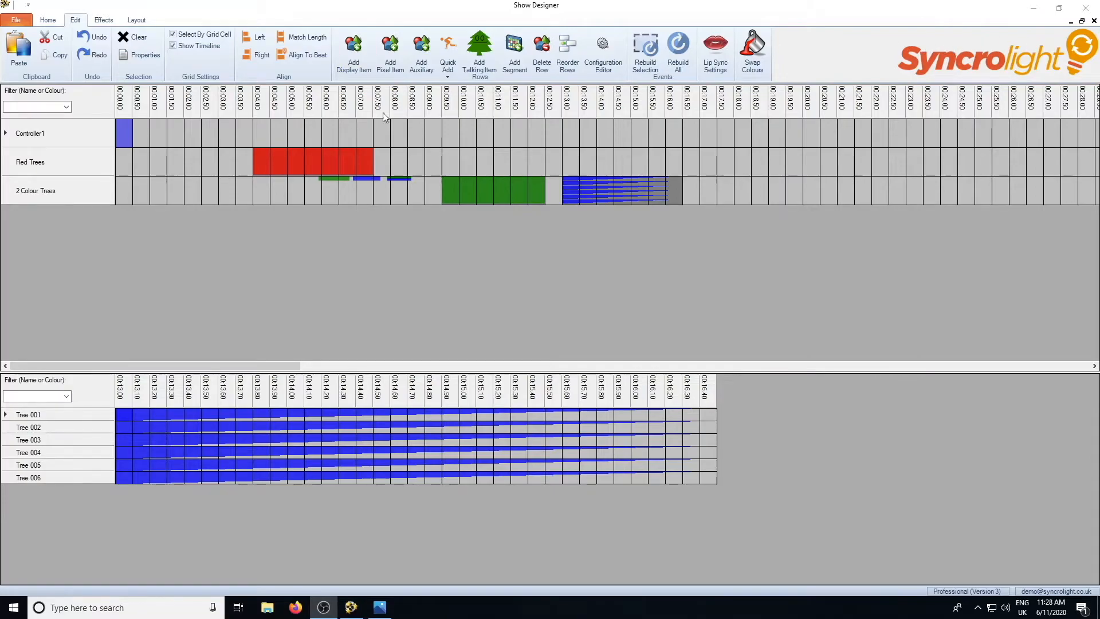
# Delete the 2 Colour Trees group from the show and confirm the deletion.
pyautogui.rightClick(49, 188)
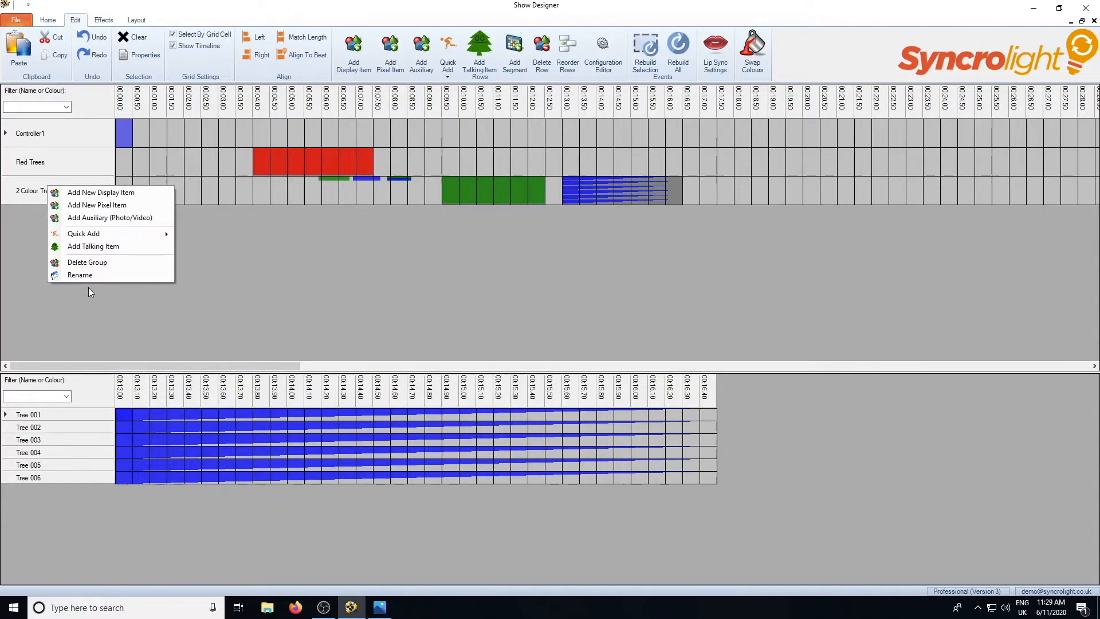
pyautogui.click(92, 262)
pyautogui.click(526, 321)
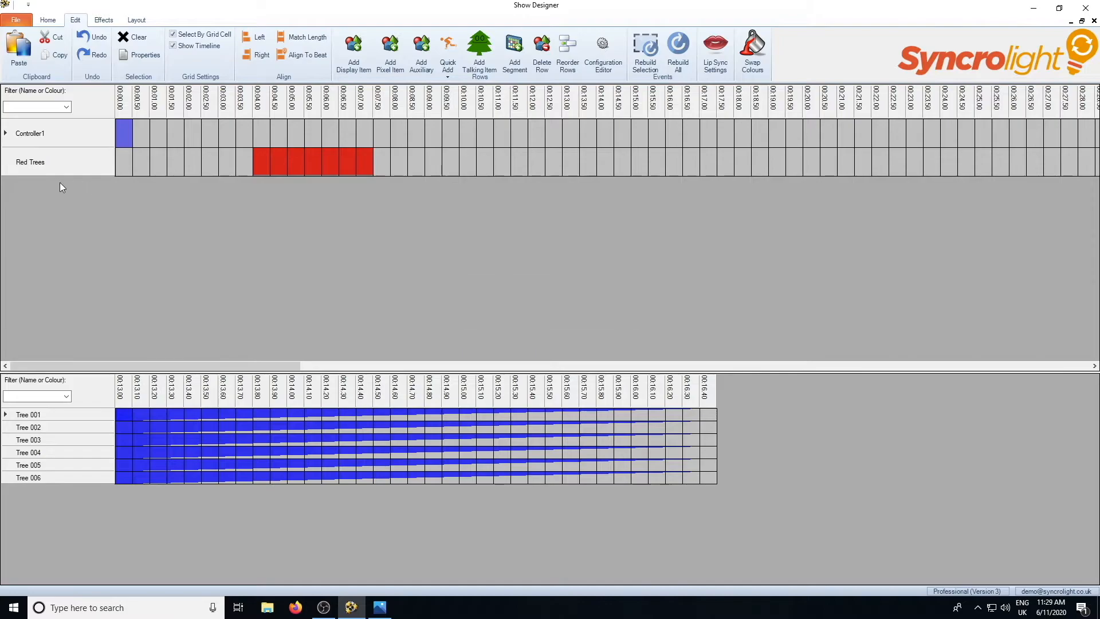
# Delete the Red Trees group from the show and confirm the deletion.
pyautogui.click(75, 166)
pyautogui.rightClick(75, 165)
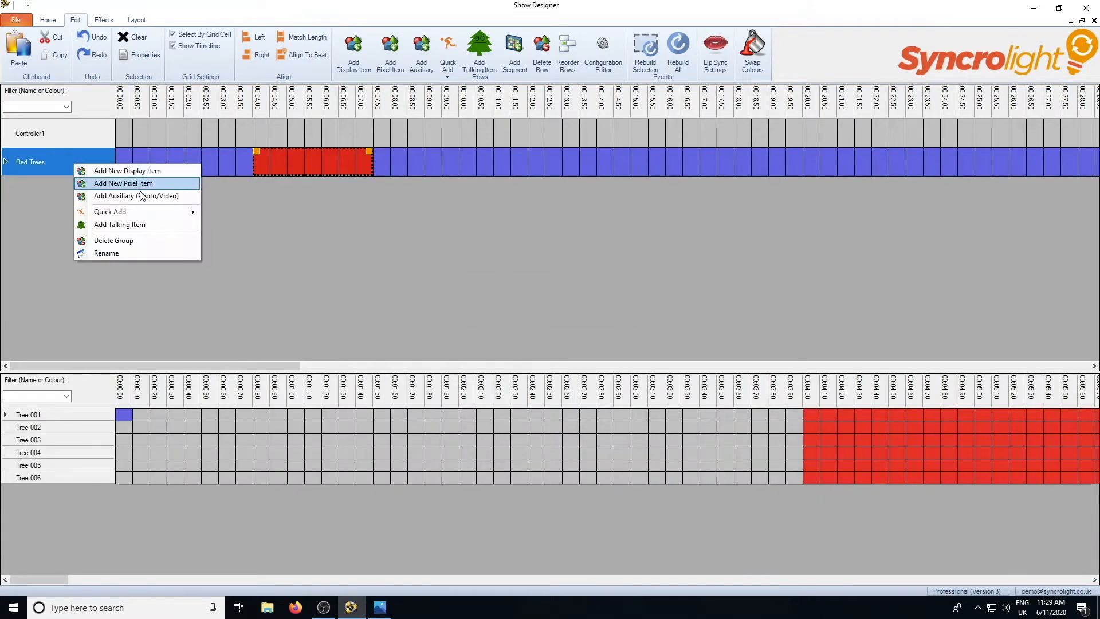
pyautogui.click(115, 241)
pyautogui.click(526, 320)
# Delete the Controller1 group from the show and confirm the deletion.
pyautogui.rightClick(144, 138)
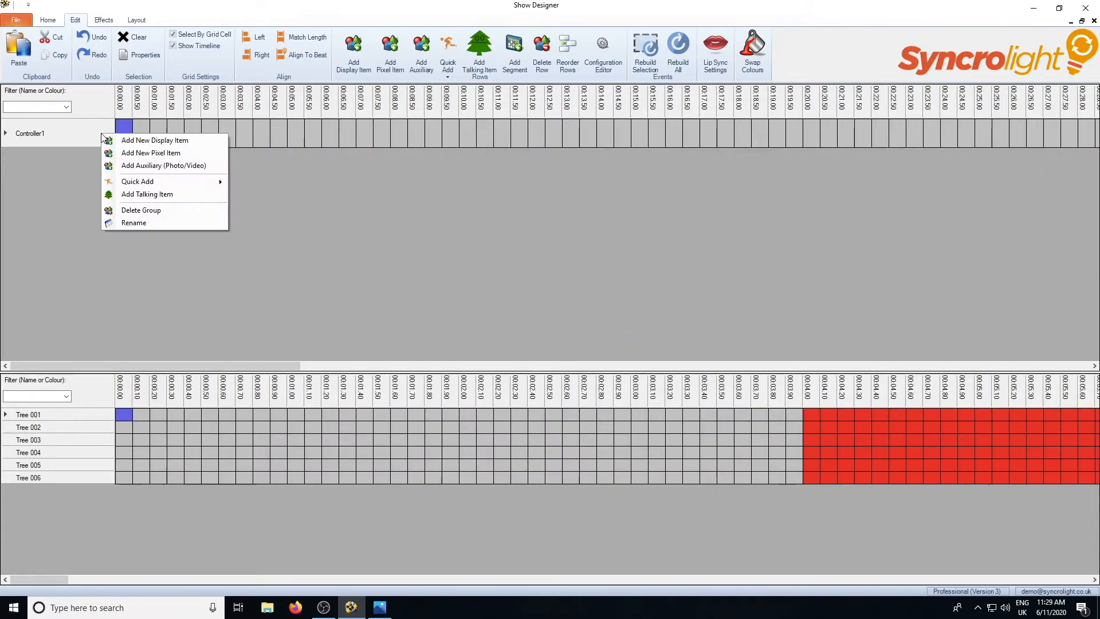
pyautogui.click(173, 223)
pyautogui.click(525, 320)
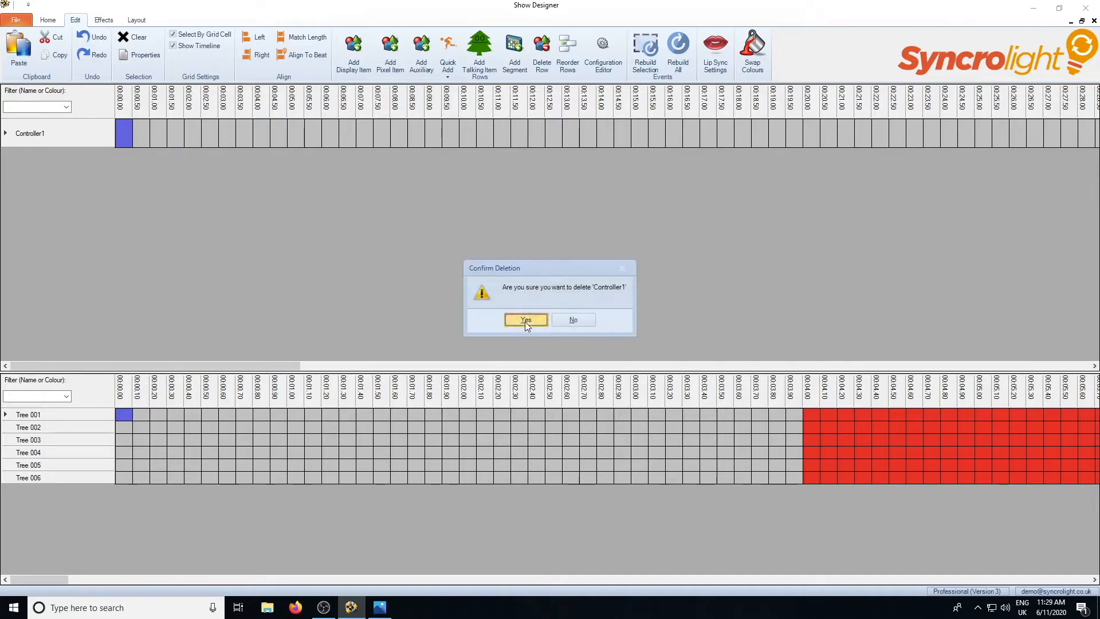
# Switch to Photos, examine the enlarged controller wiring diagram in Demo.png, and return to Show Designer.
pyautogui.click(381, 610)
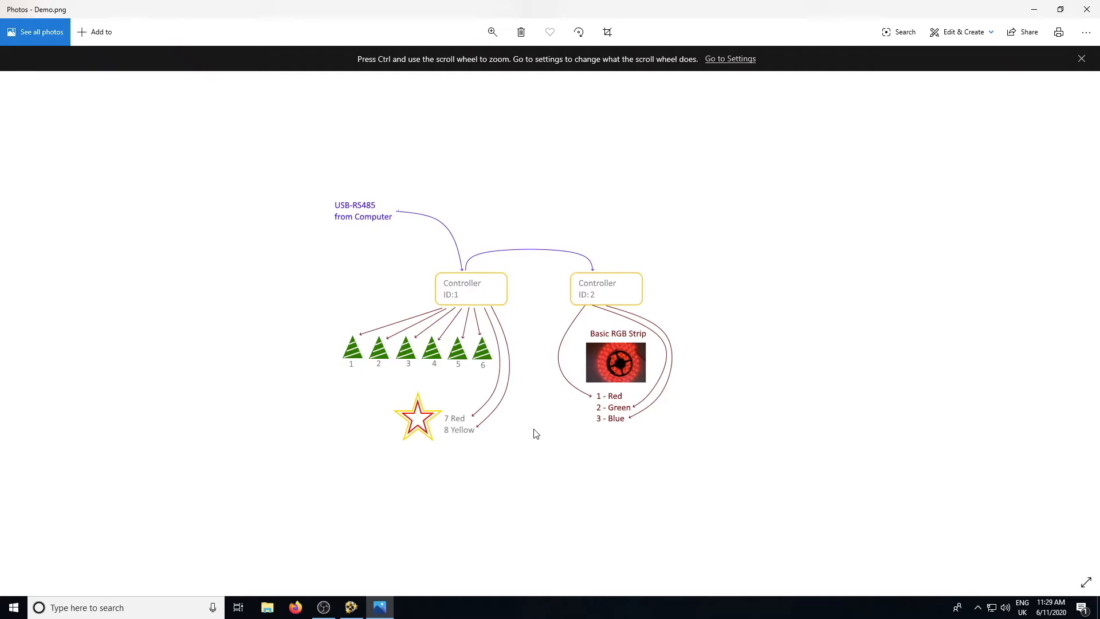
pyautogui.keyDown('ctrl'); pyautogui.scroll(3, 535, 434); pyautogui.keyUp('ctrl')
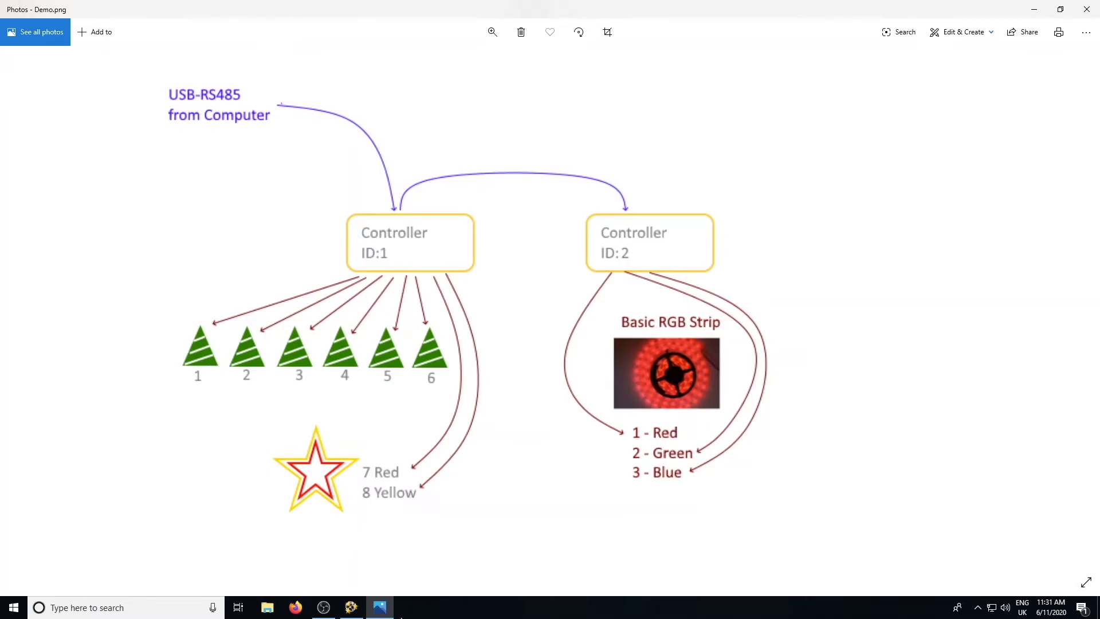
pyautogui.click(351, 608)
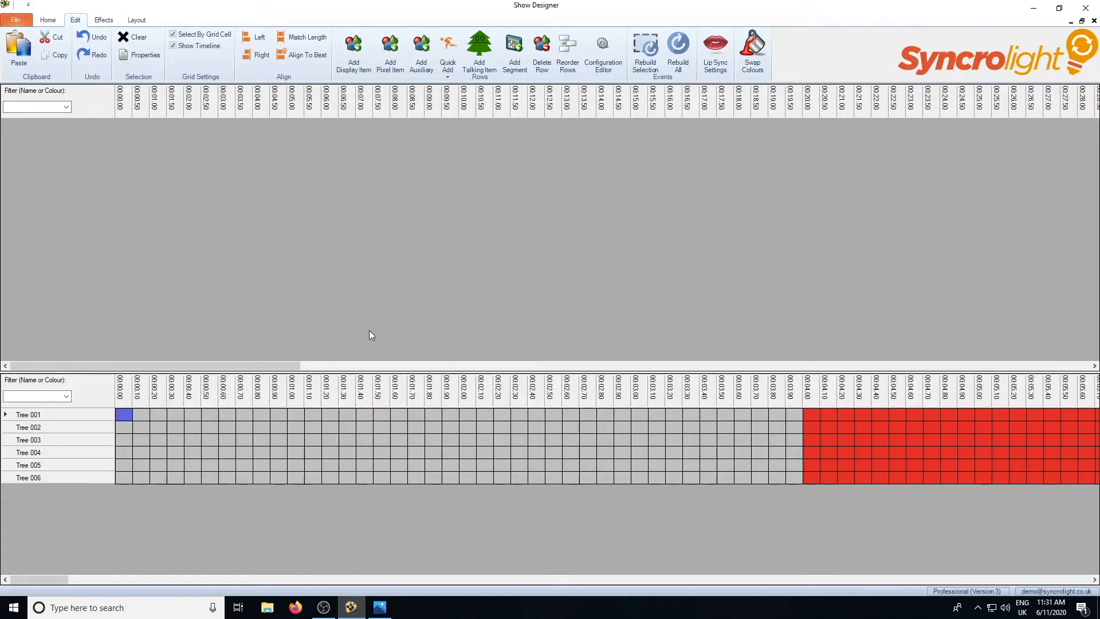
# Start a new display item and name it Line of Trees.
pyautogui.click(355, 67)
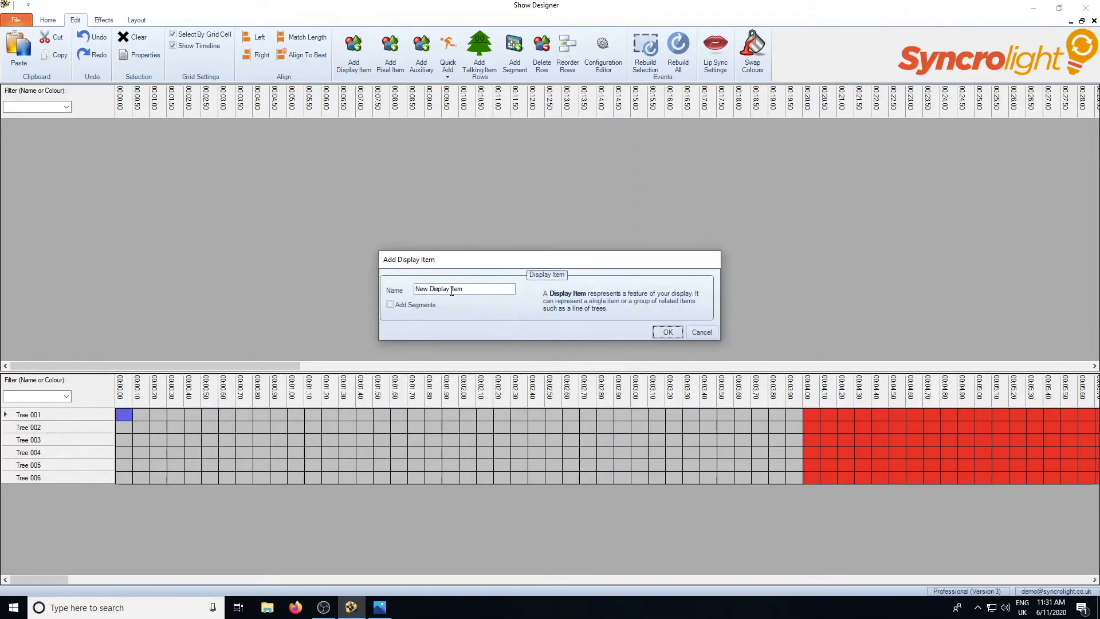
pyautogui.moveTo(468, 288); pyautogui.dragTo(423, 289)
pyautogui.click(474, 290)
pyautogui.press('BackSpace')
pyautogui.press('BackSpace')
pyautogui.press('BackSpace')
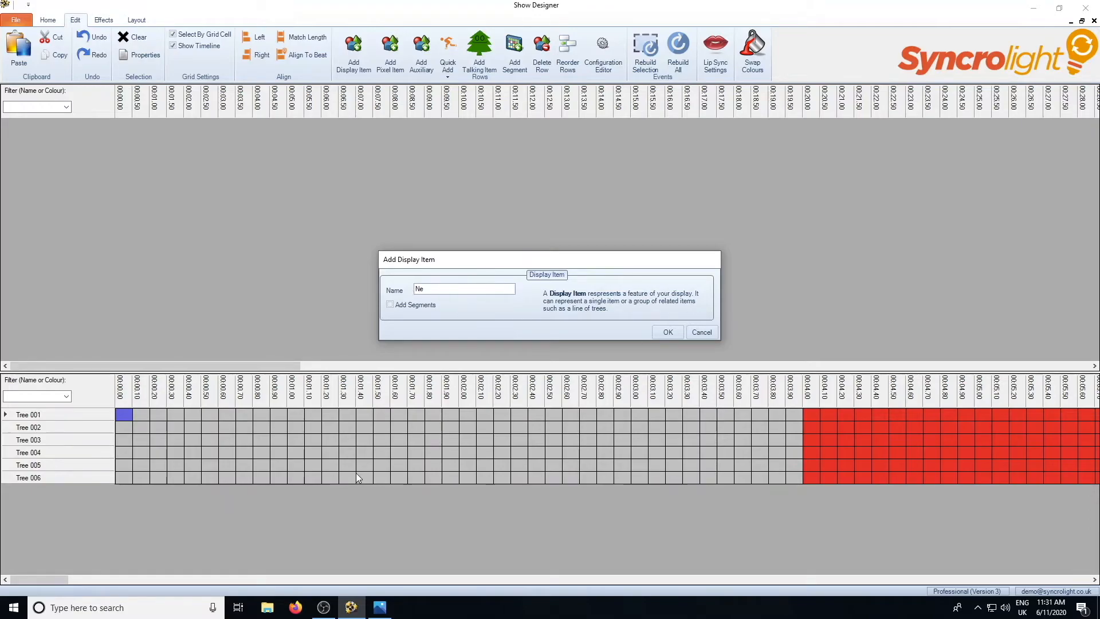
pyautogui.write('Line of Trees')
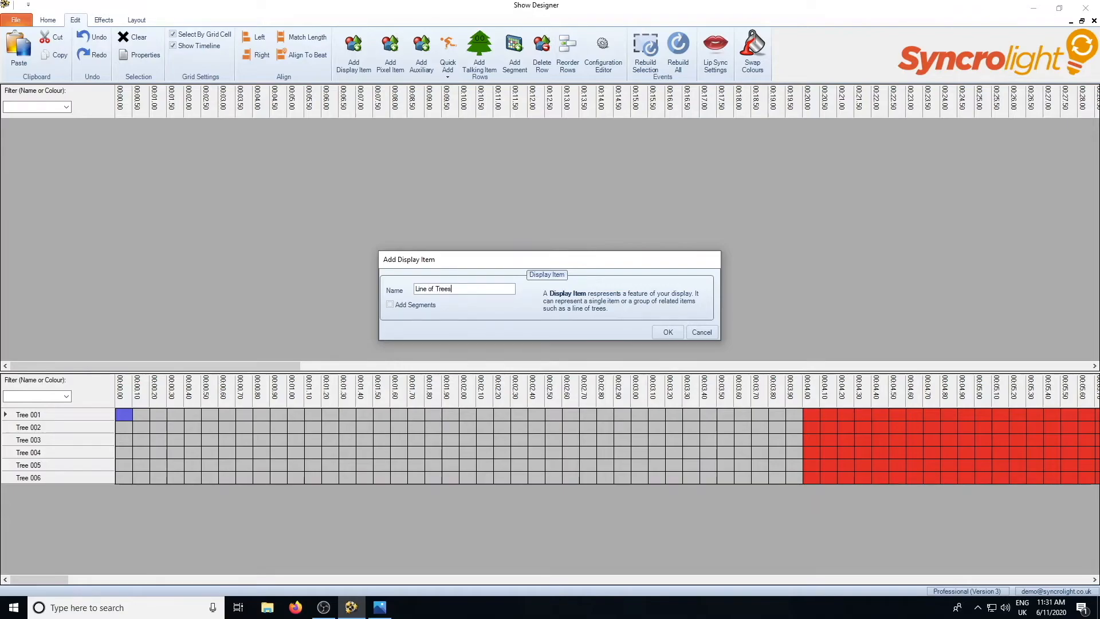
# Add 6 segments with the name prefix Tree to the Line of Trees item.
pyautogui.click(394, 303)
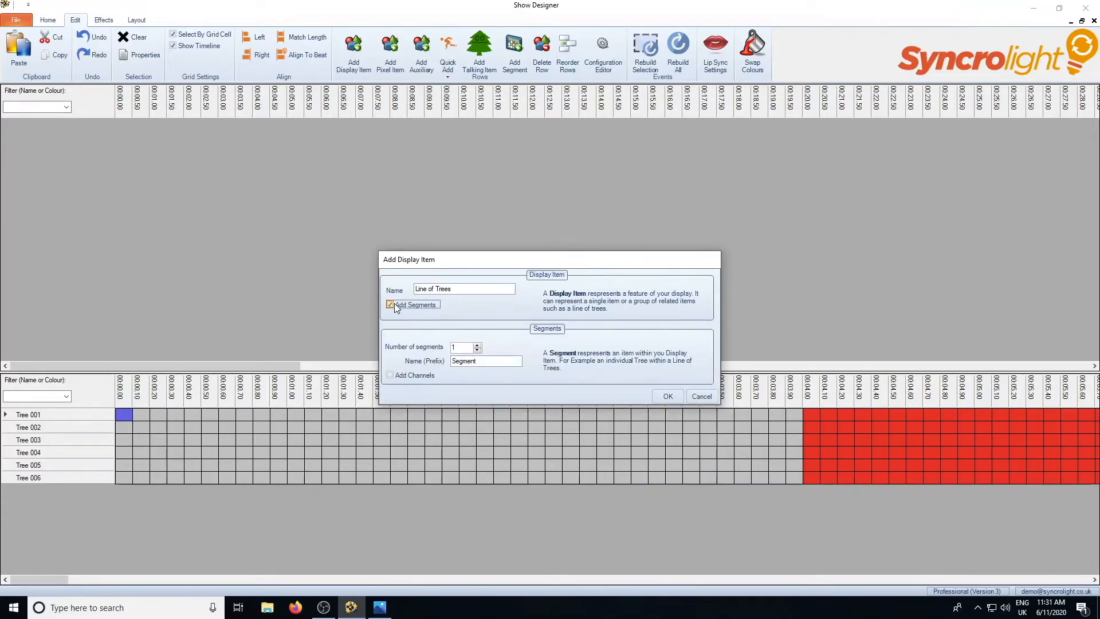
pyautogui.click(477, 346)
pyautogui.click(477, 345)
pyautogui.click(477, 345)
pyautogui.click(477, 345)
pyautogui.press('Tab')
pyautogui.write('Tree')
# Add White channels starting at device 1, channel 1 as in the Demo.png wiring diagram in Photos, and create the Line of Trees item.
pyautogui.click(391, 375)
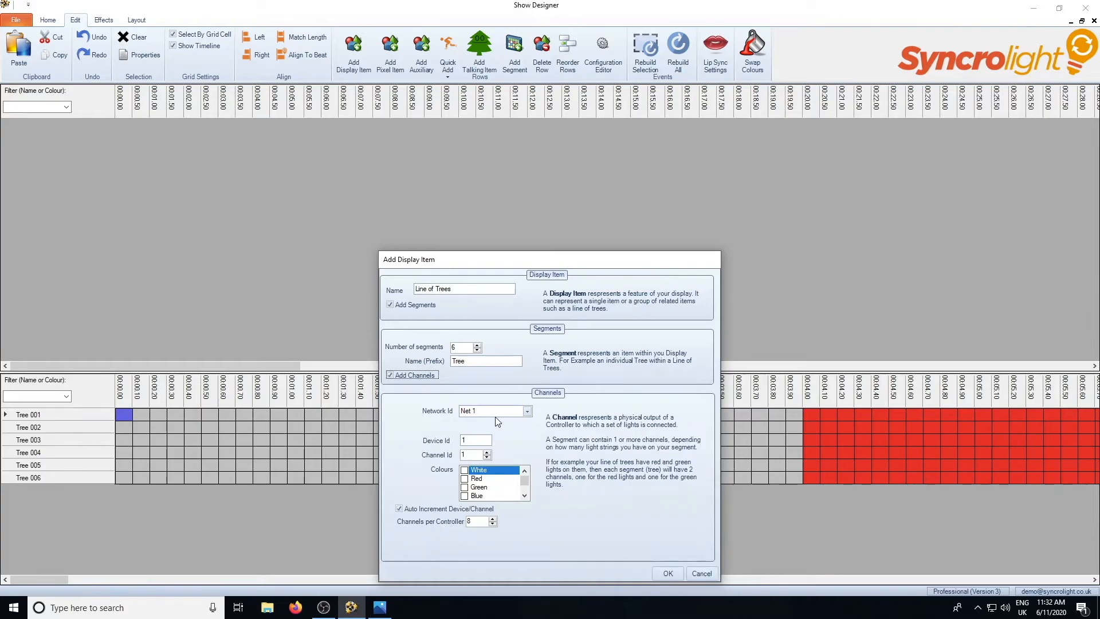
pyautogui.click(472, 439)
pyautogui.click(379, 607)
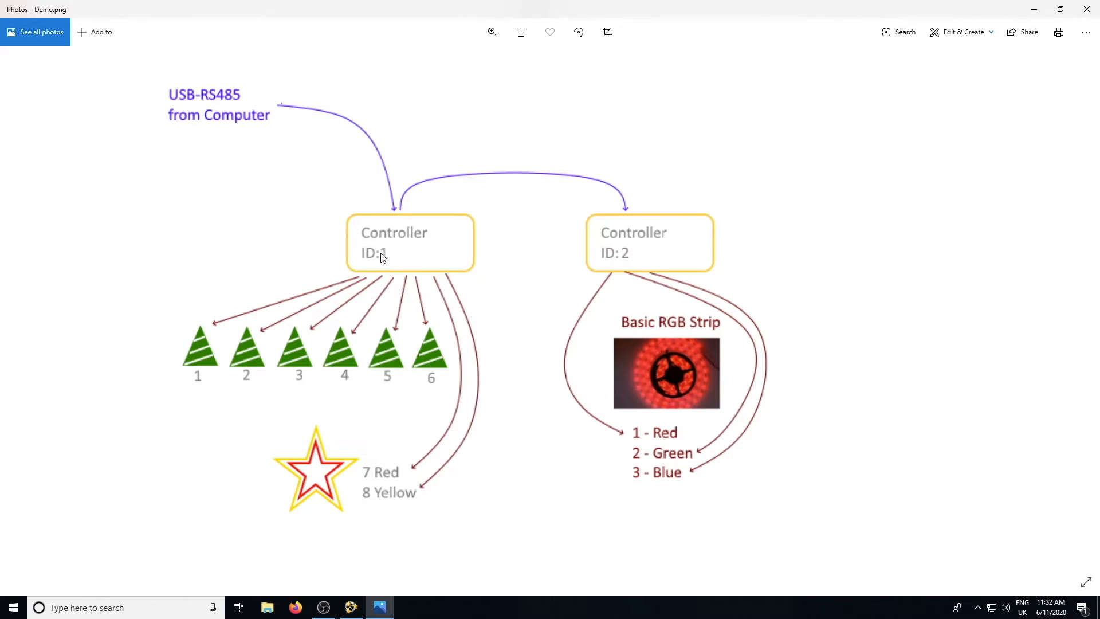
pyautogui.click(351, 607)
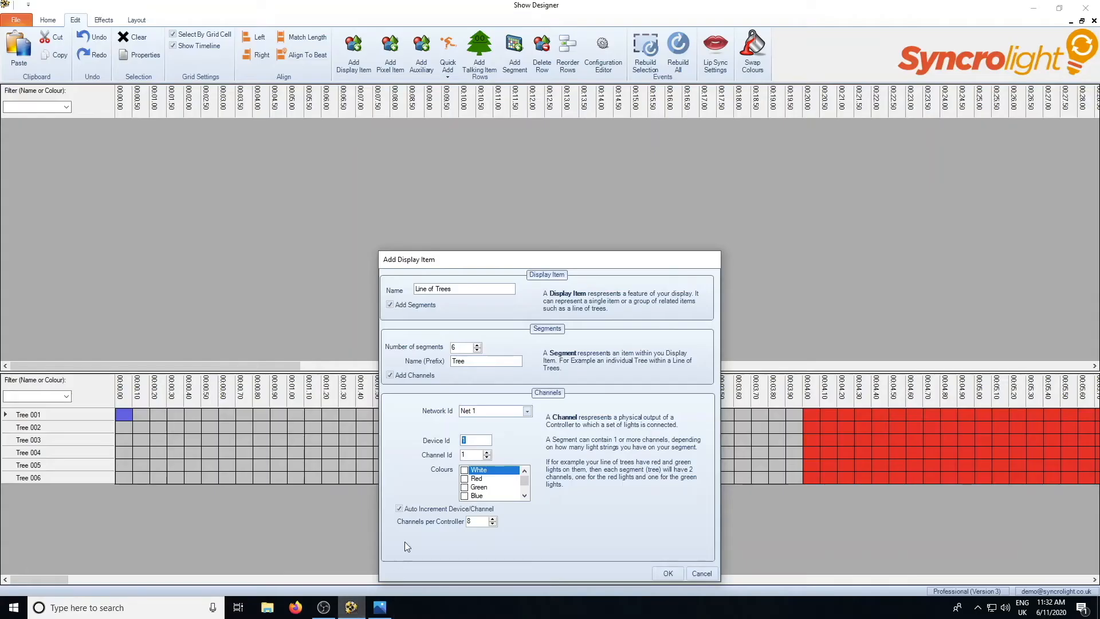
pyautogui.click(465, 454)
pyautogui.click(381, 611)
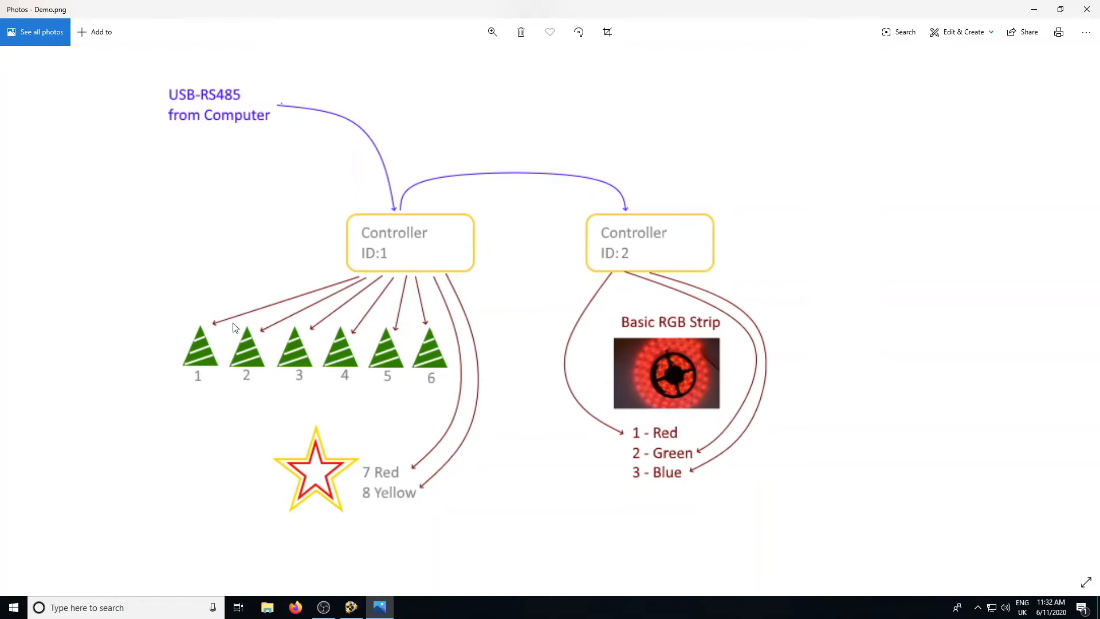
pyautogui.click(350, 612)
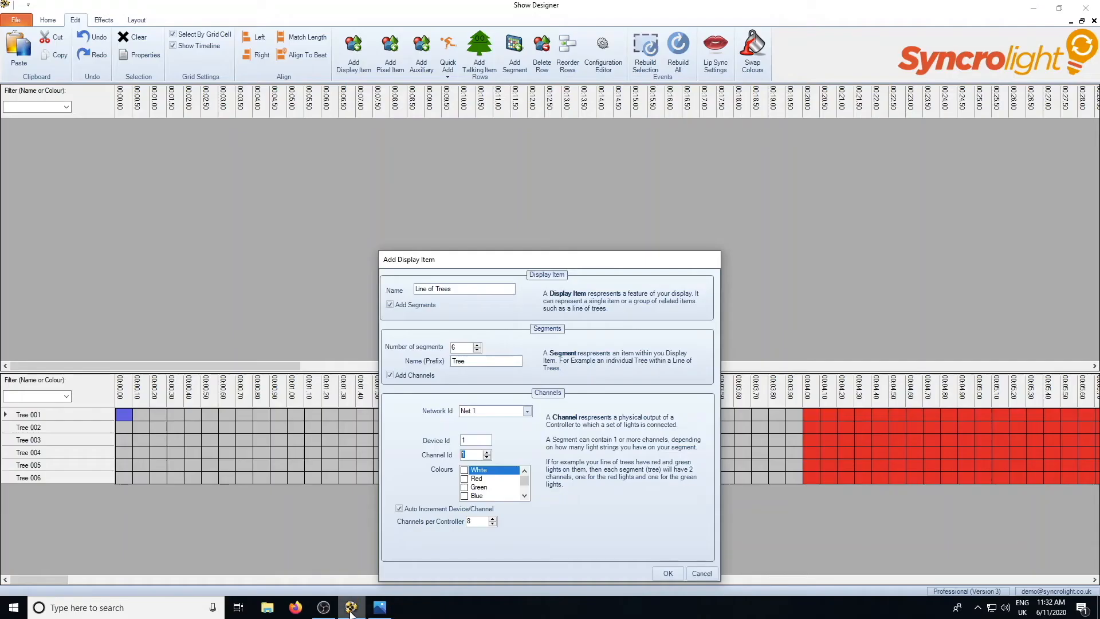
pyautogui.click(464, 470)
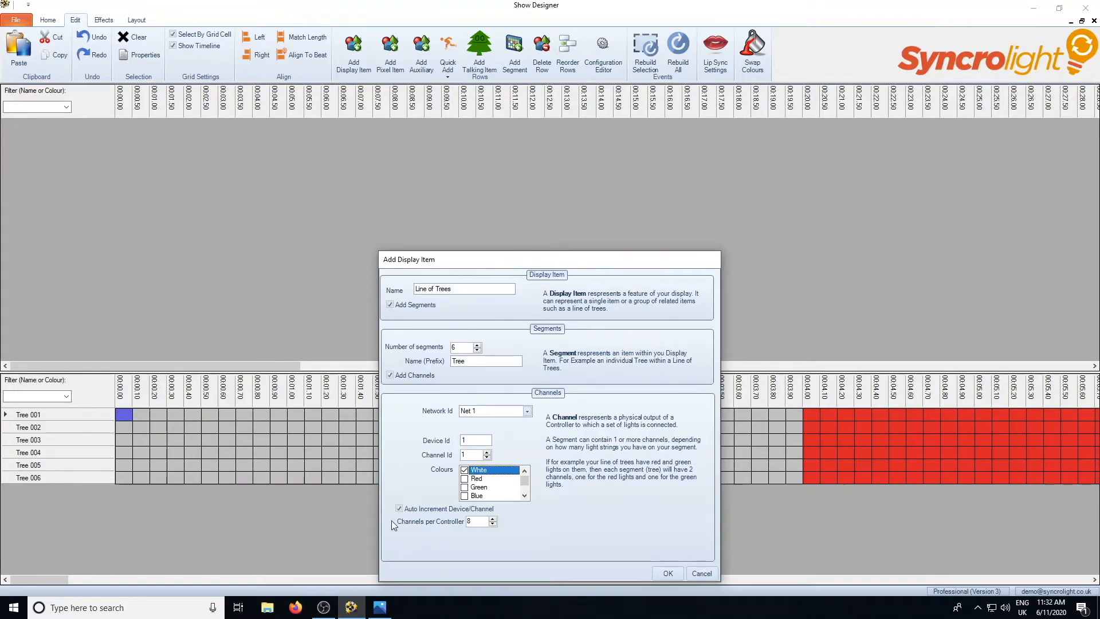
pyautogui.click(667, 573)
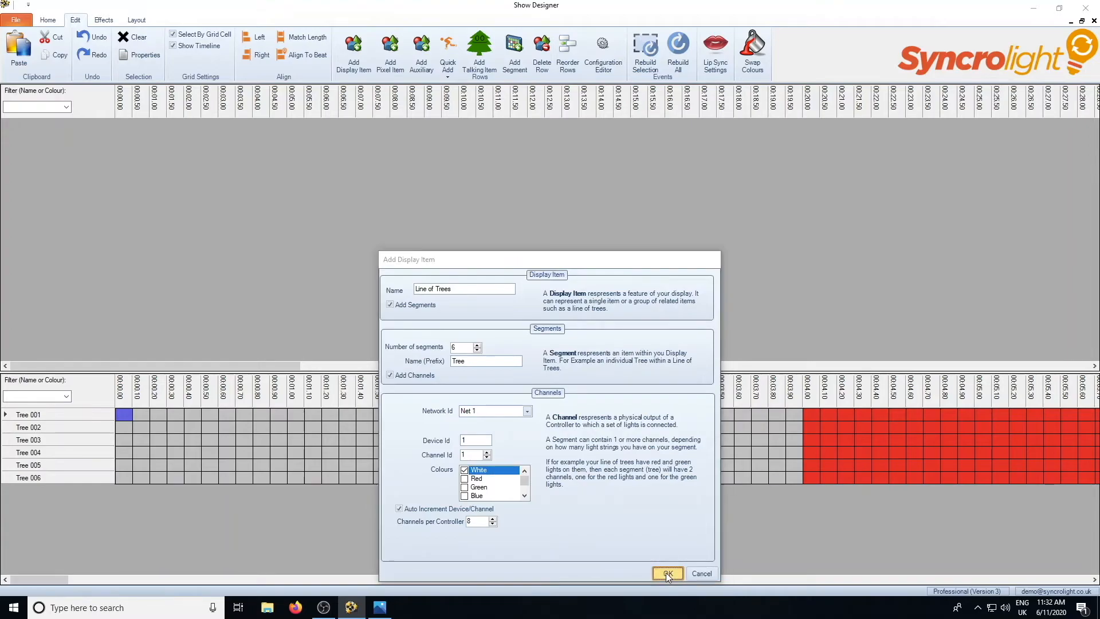
# Inspect the Line of Trees timeline and its channel assignments in the Configuration Editor, comparing them with the wiring diagram in Photos.
pyautogui.click(79, 134)
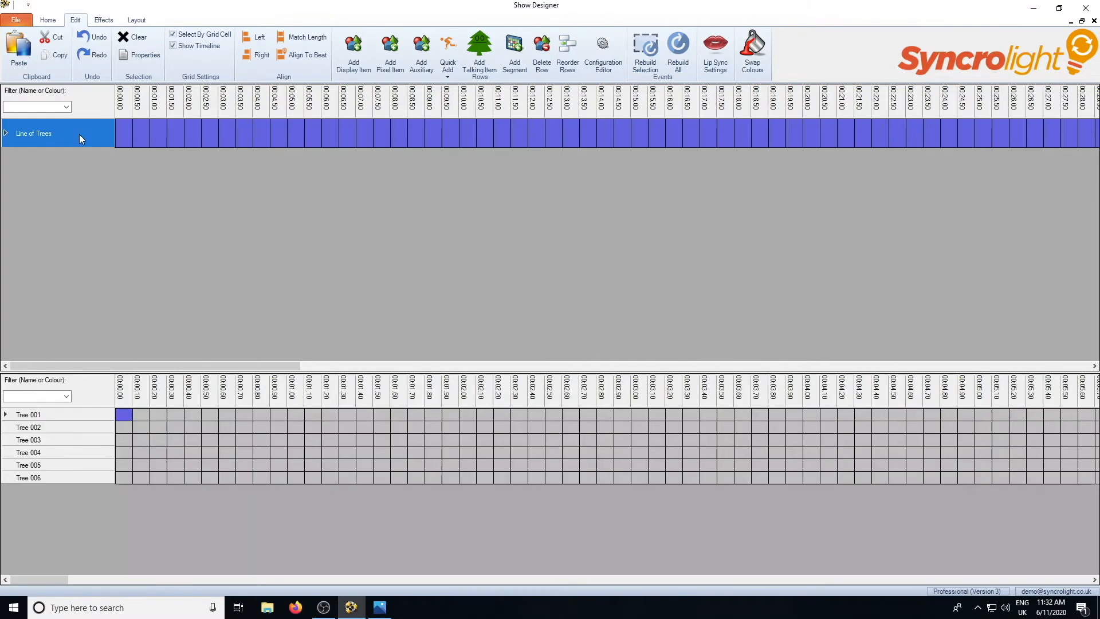
pyautogui.moveTo(174, 136); pyautogui.dragTo(244, 137)
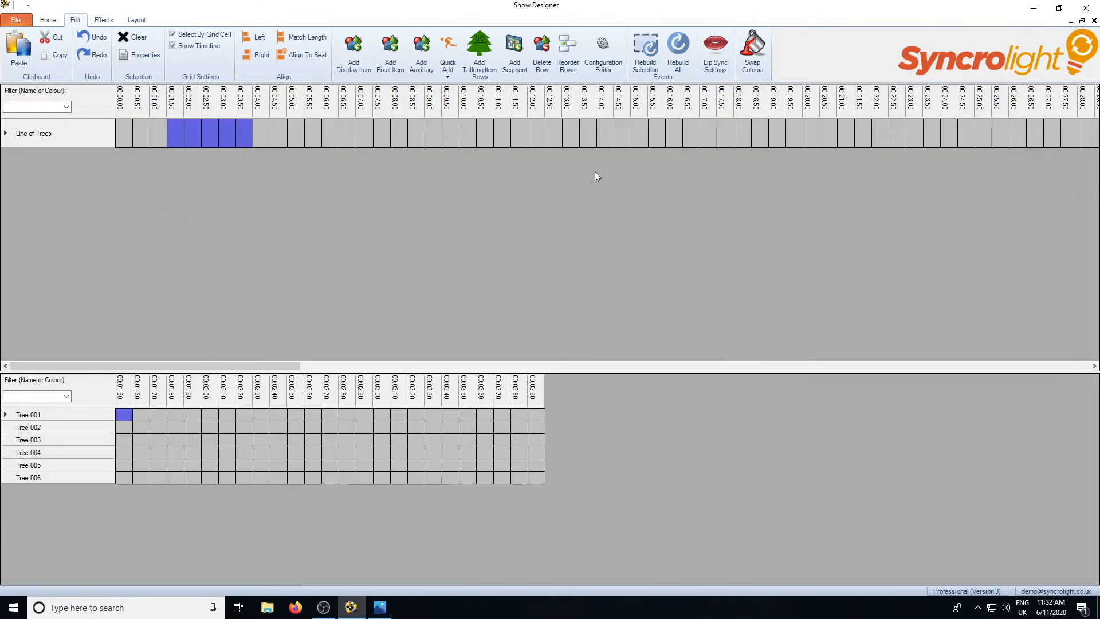
pyautogui.click(604, 51)
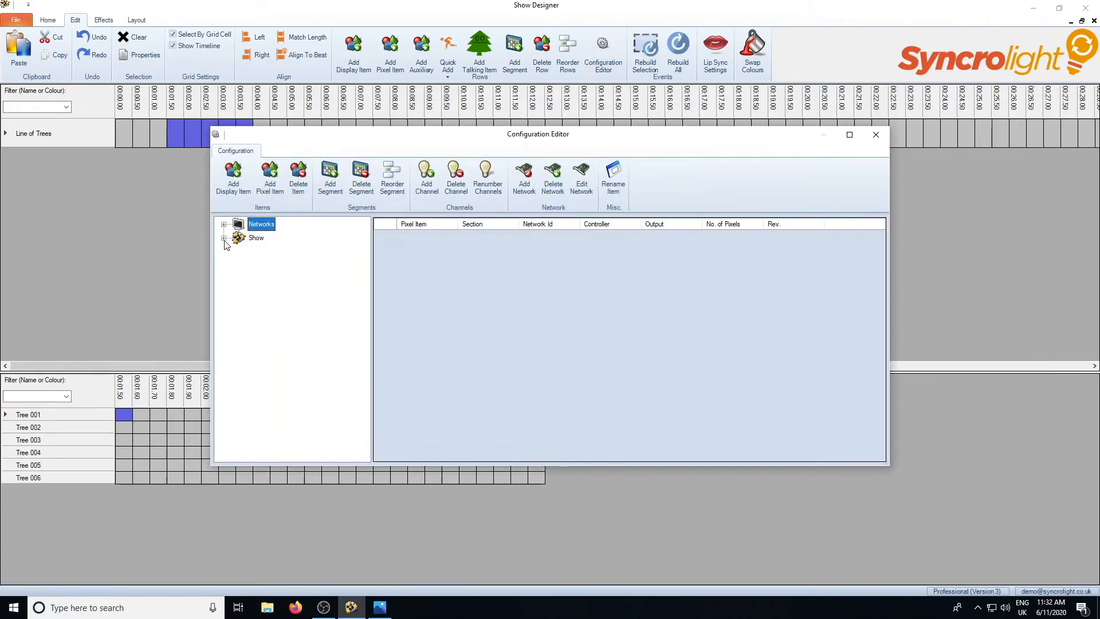
pyautogui.click(224, 237)
pyautogui.click(240, 251)
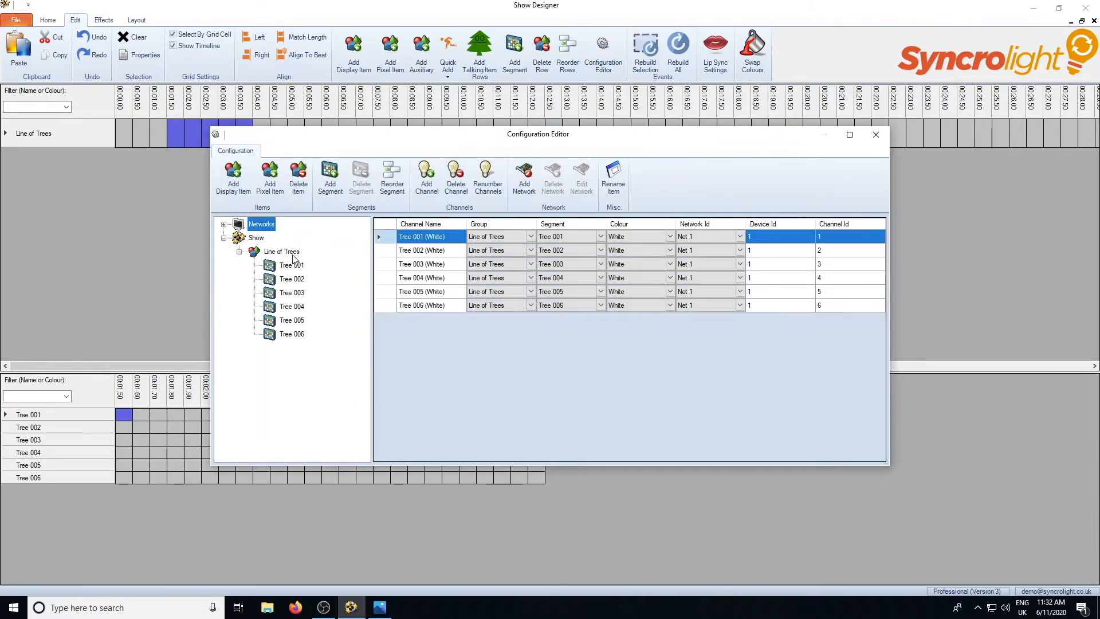
pyautogui.click(293, 254)
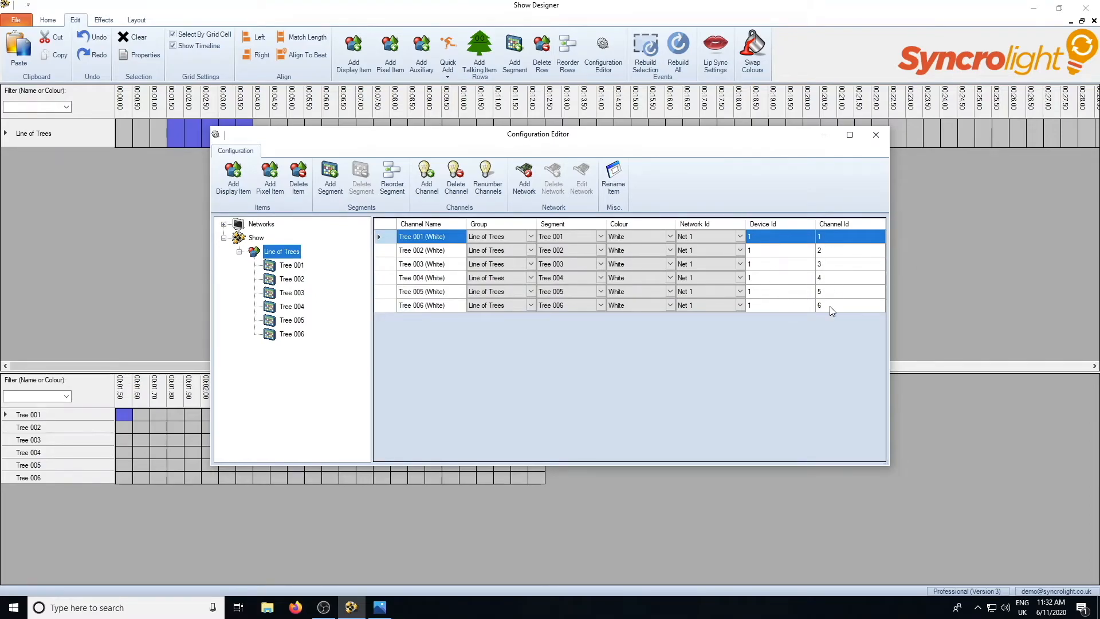
pyautogui.click(380, 607)
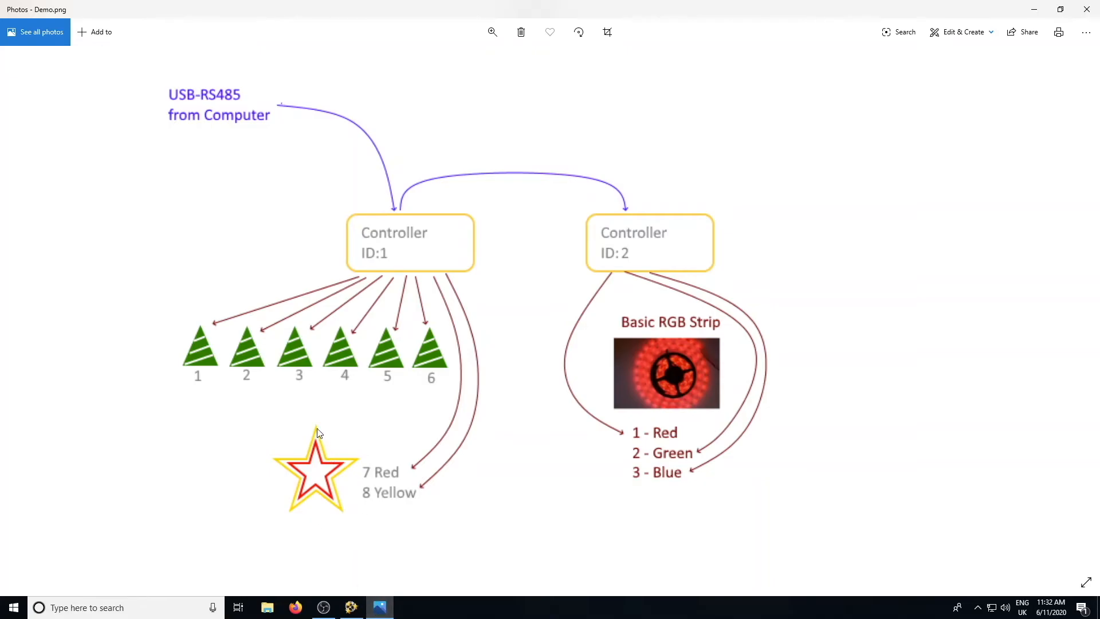
pyautogui.click(382, 609)
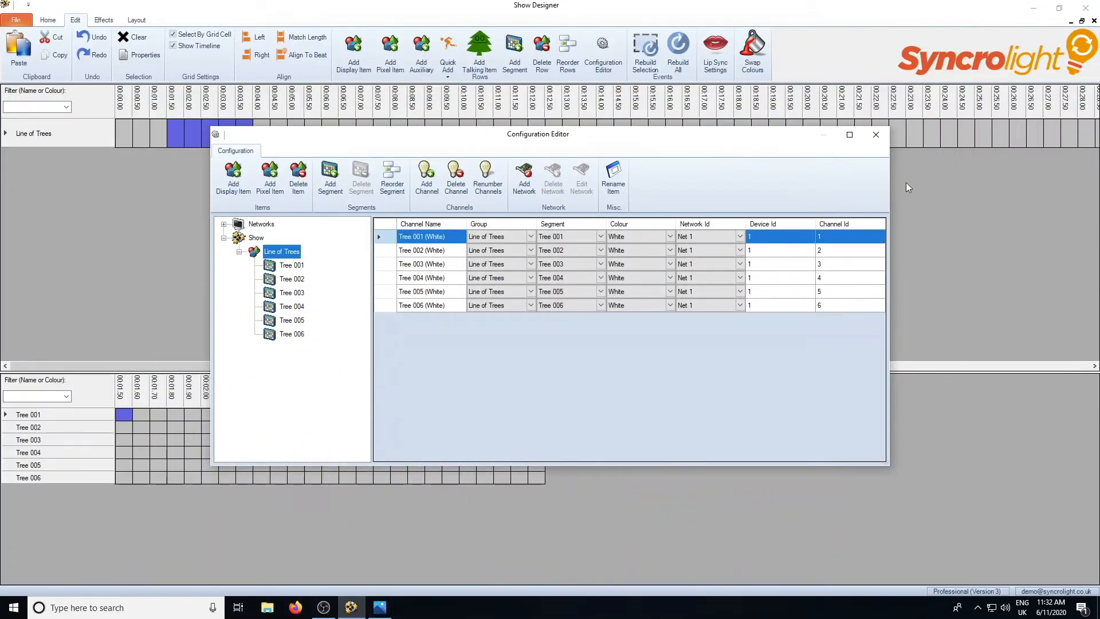
pyautogui.click(876, 134)
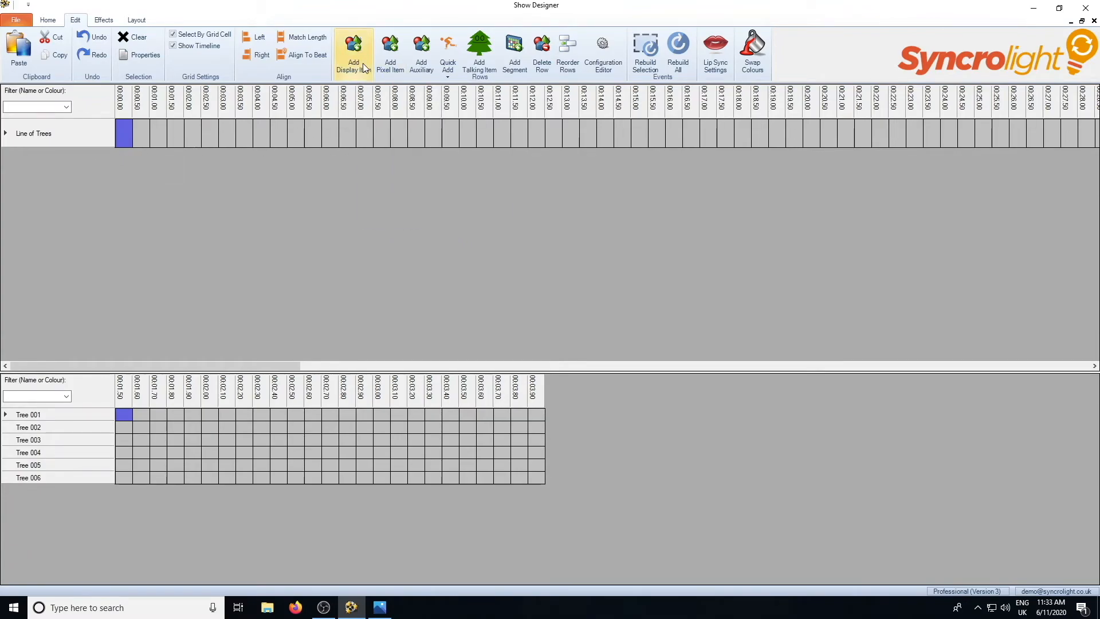
# Start another new display item and name it Star.
pyautogui.rightClick(65, 145)
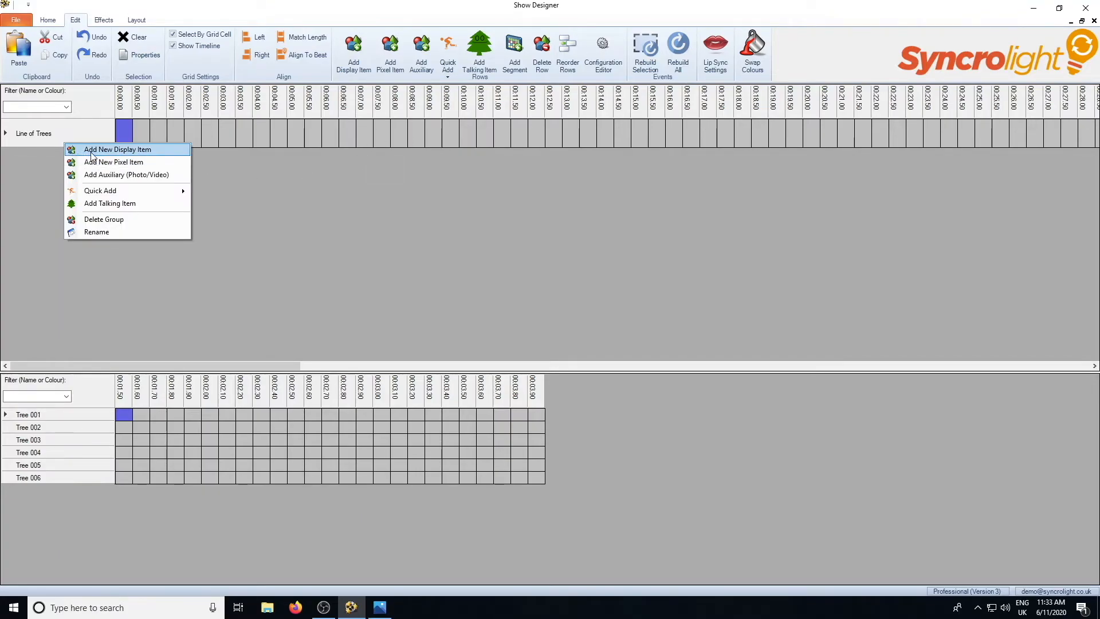
pyautogui.click(91, 152)
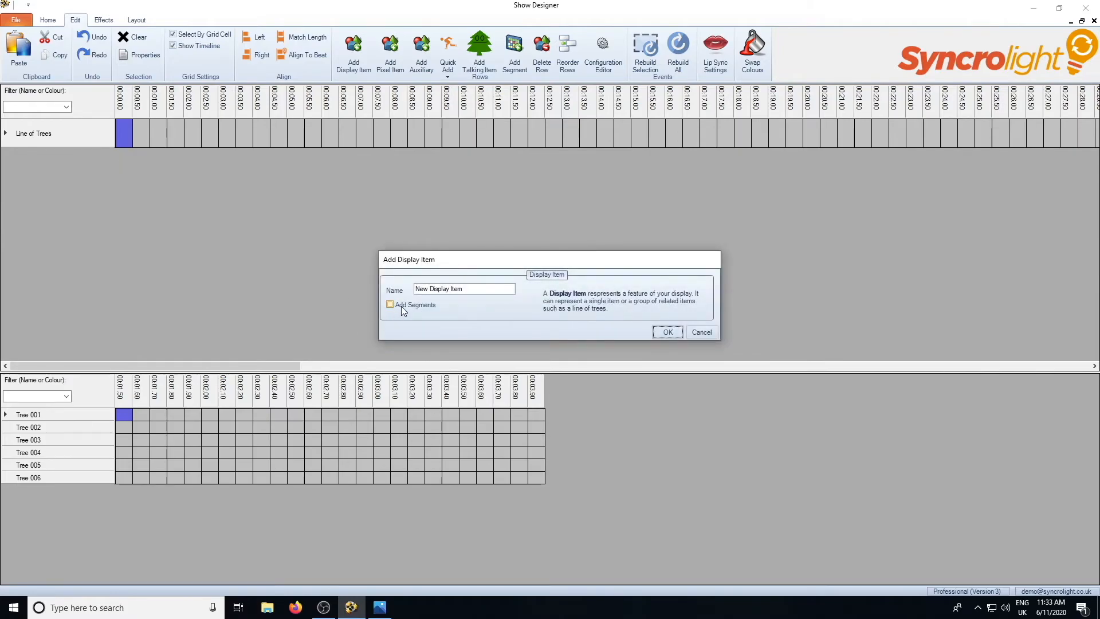
pyautogui.moveTo(470, 288); pyautogui.dragTo(416, 290)
pyautogui.write('Star')
# Add 1 segment with the name prefix Star to the Star item and enable its channels.
pyautogui.click(392, 306)
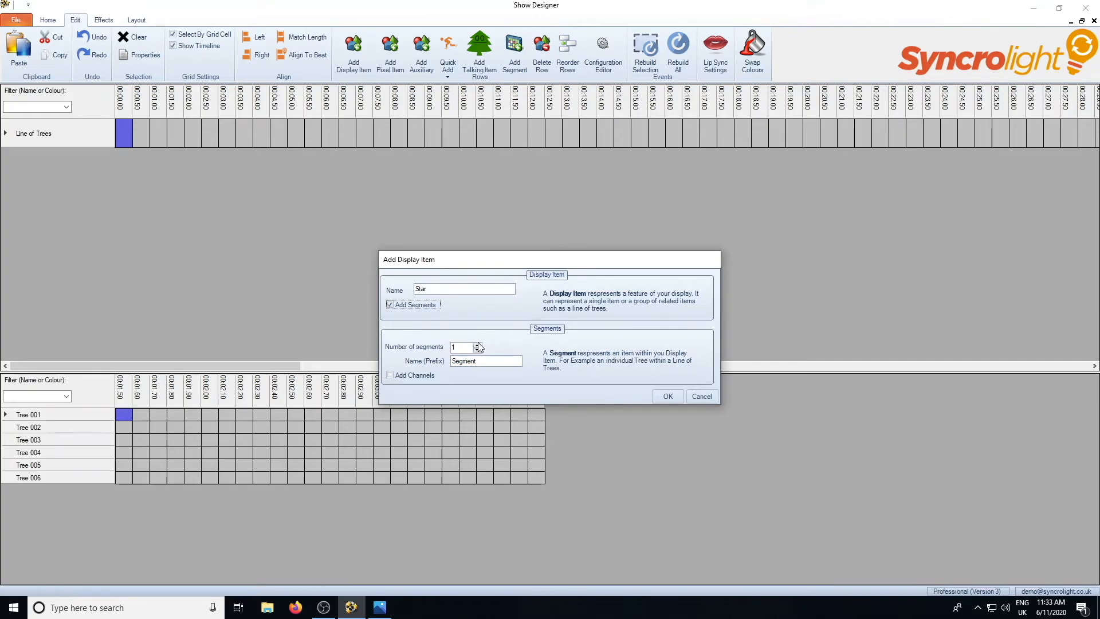
pyautogui.click(477, 344)
pyautogui.click(478, 350)
pyautogui.moveTo(491, 361); pyautogui.dragTo(452, 362)
pyautogui.write('Star')
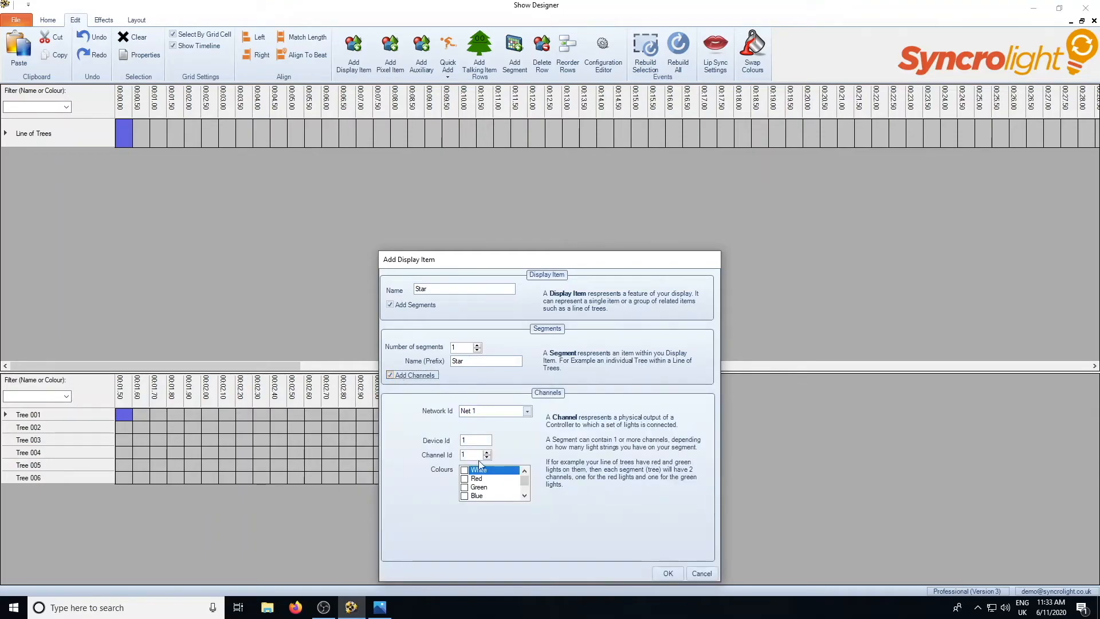
pyautogui.click(381, 609)
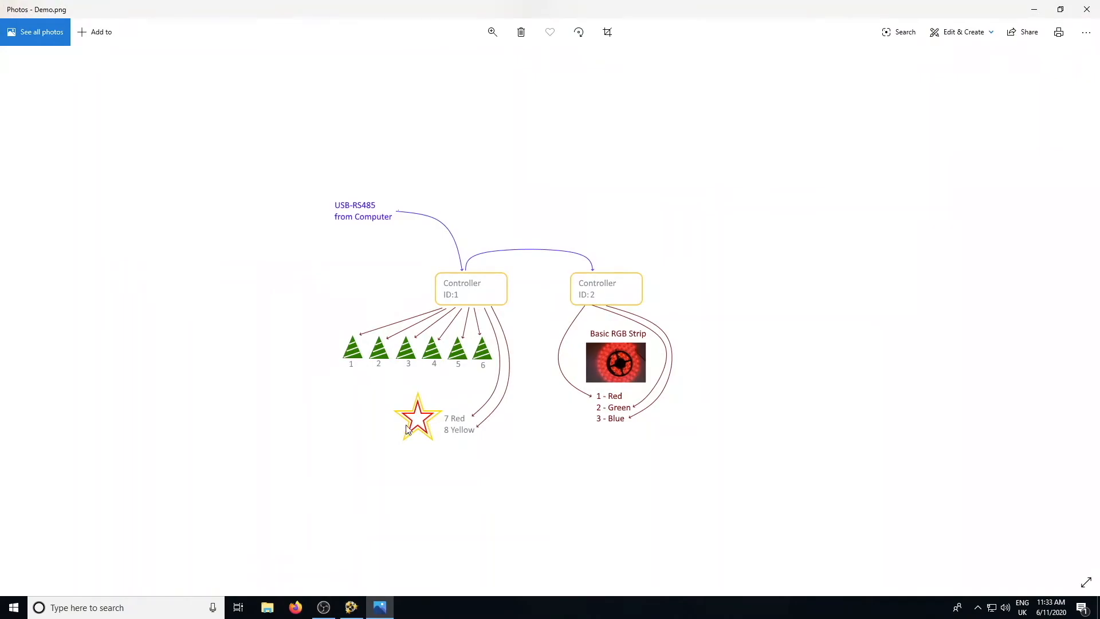
pyautogui.click(351, 607)
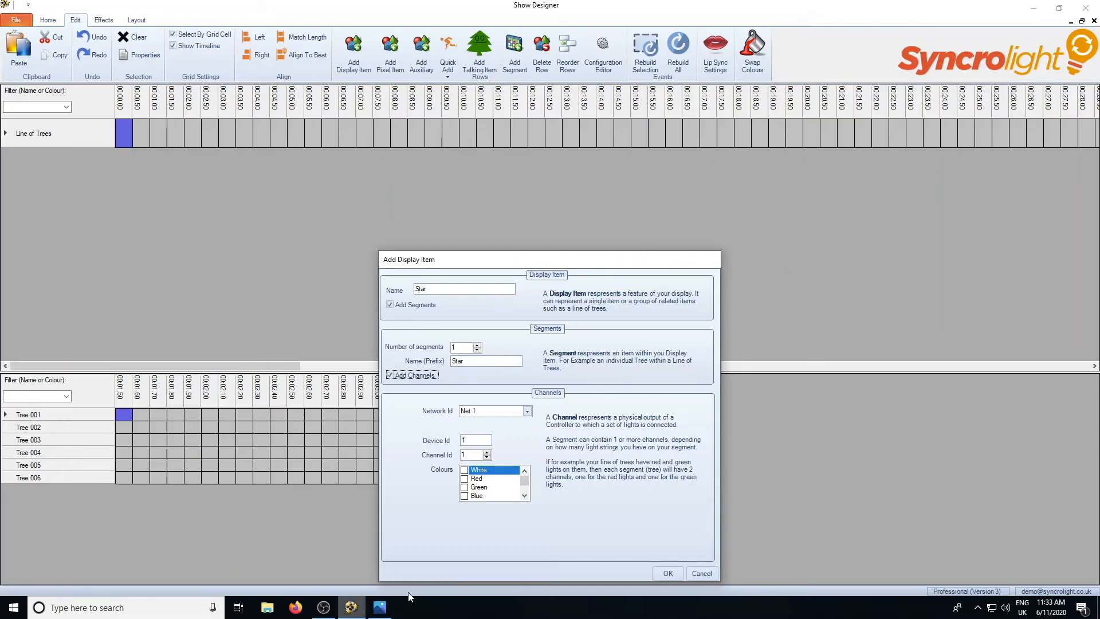
pyautogui.click(524, 495)
pyautogui.click(524, 495)
pyautogui.click(480, 487)
pyautogui.click(464, 487)
pyautogui.click(524, 470)
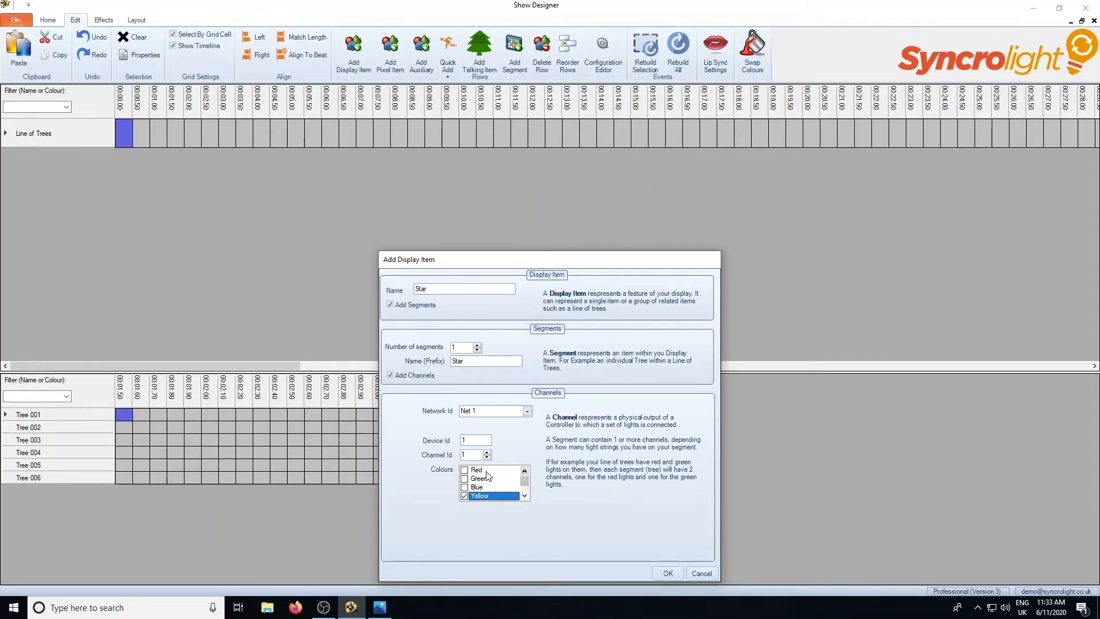
pyautogui.click(465, 470)
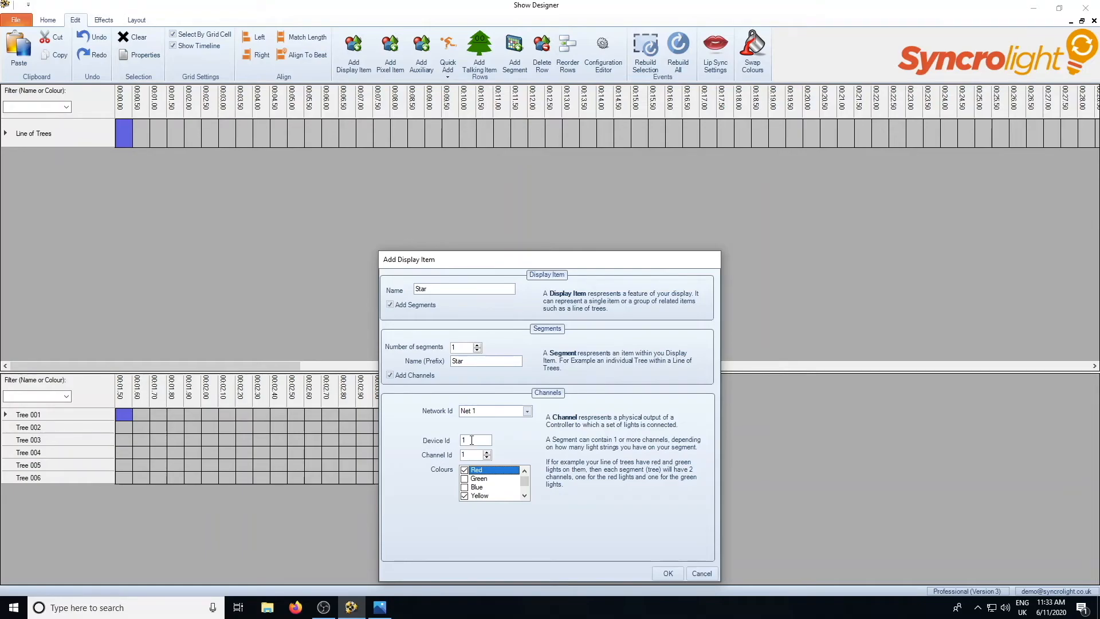
# Set the Star's starting channel to 7 according to the diagram in Photos and create the item.
pyautogui.click(380, 607)
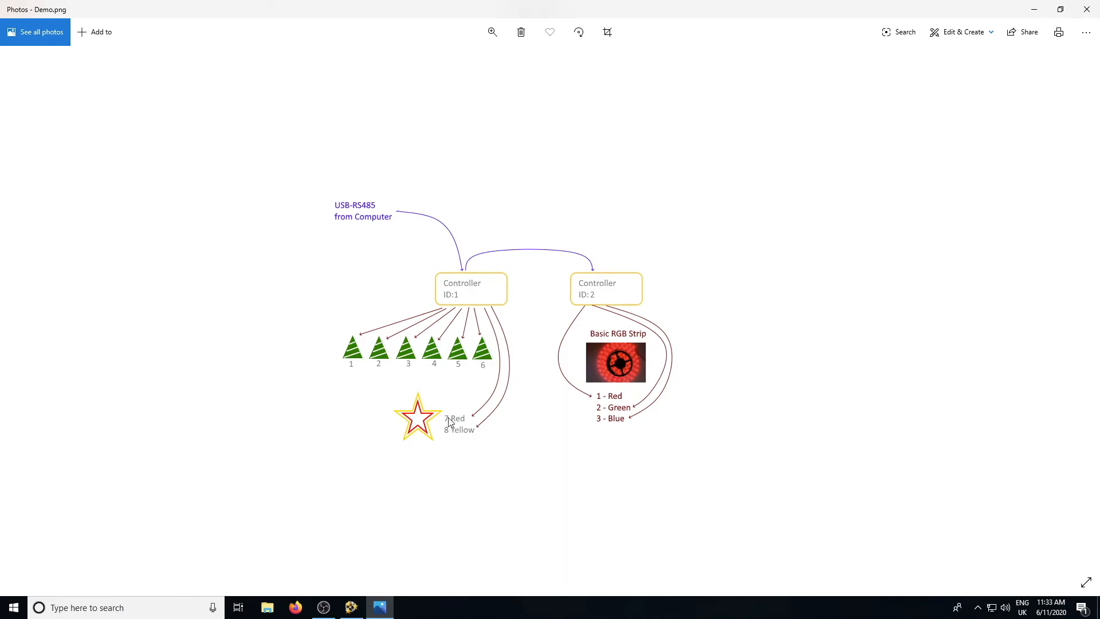
pyautogui.click(1034, 9)
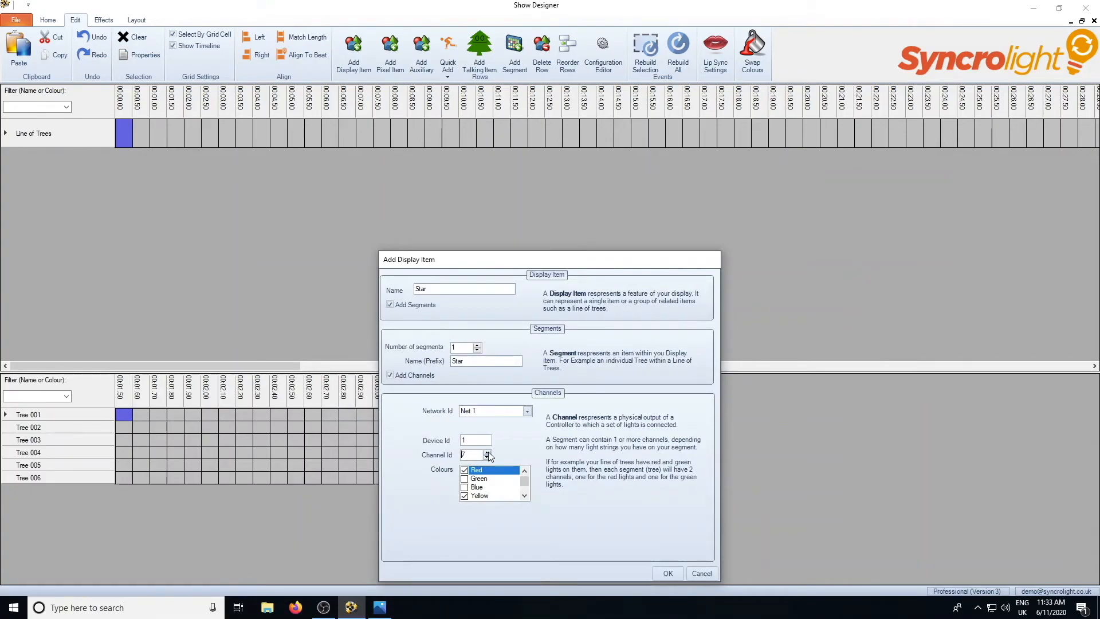
pyautogui.click(667, 573)
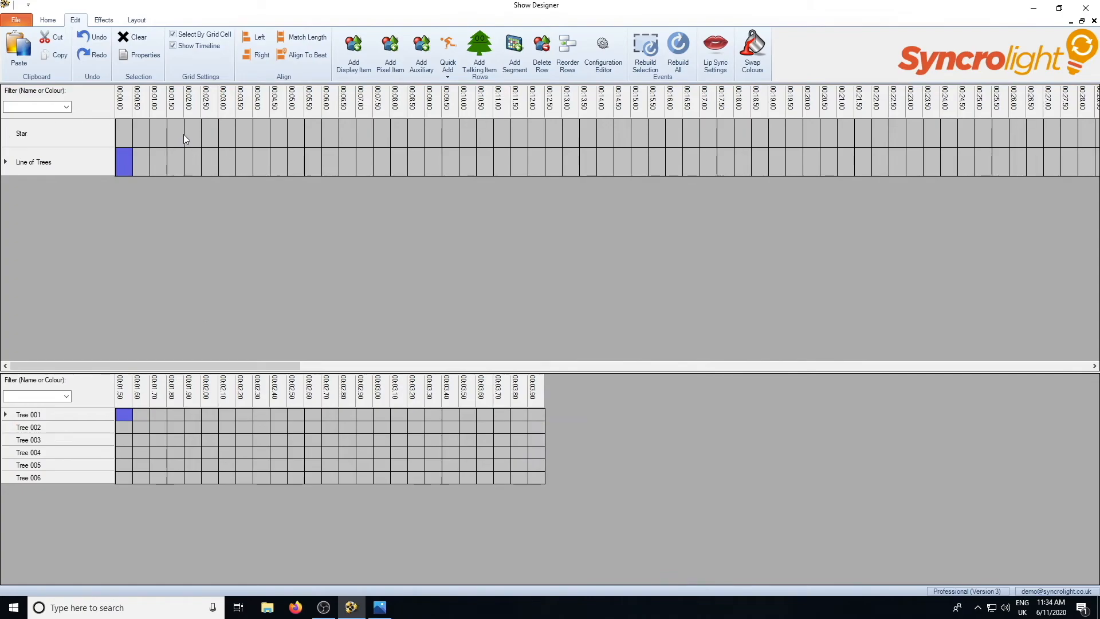
pyautogui.moveTo(184, 134); pyautogui.dragTo(301, 132)
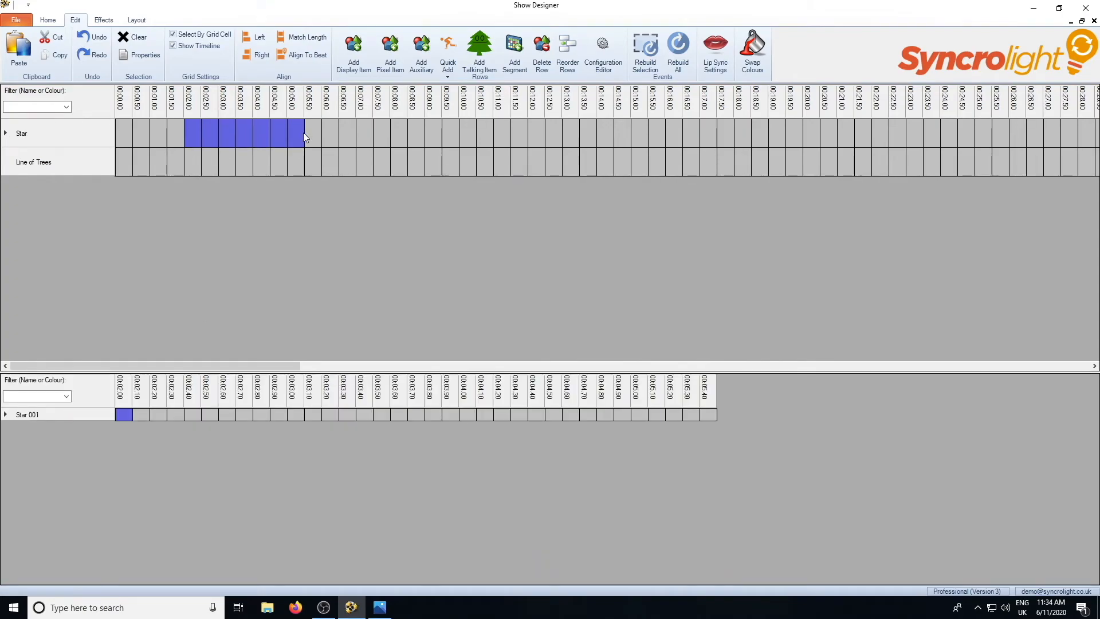
pyautogui.click(602, 57)
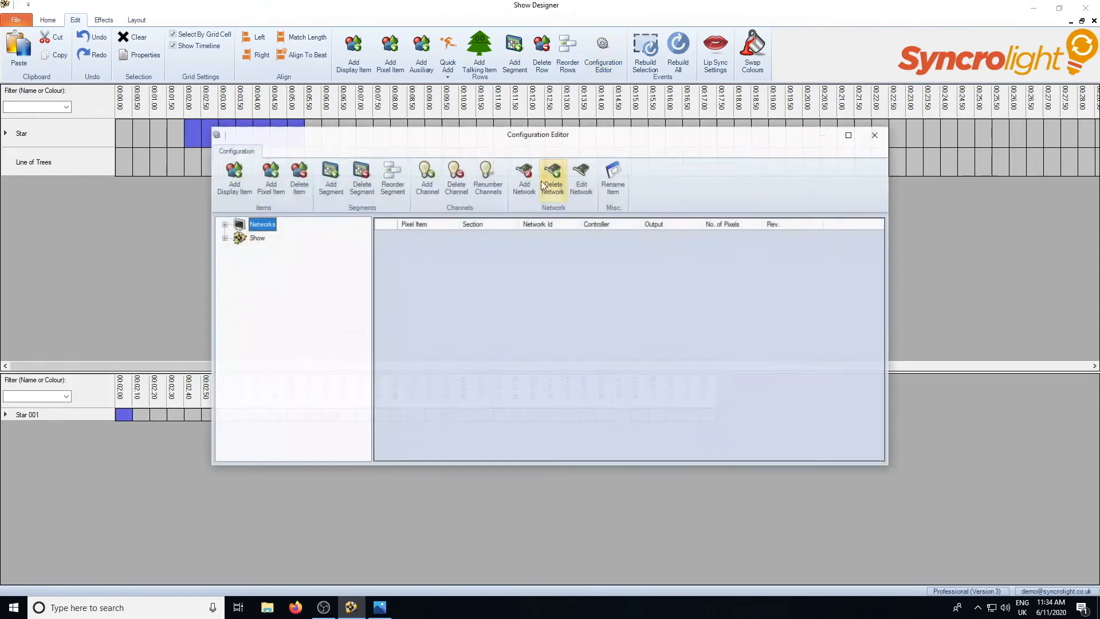
pyautogui.click(224, 238)
pyautogui.click(269, 265)
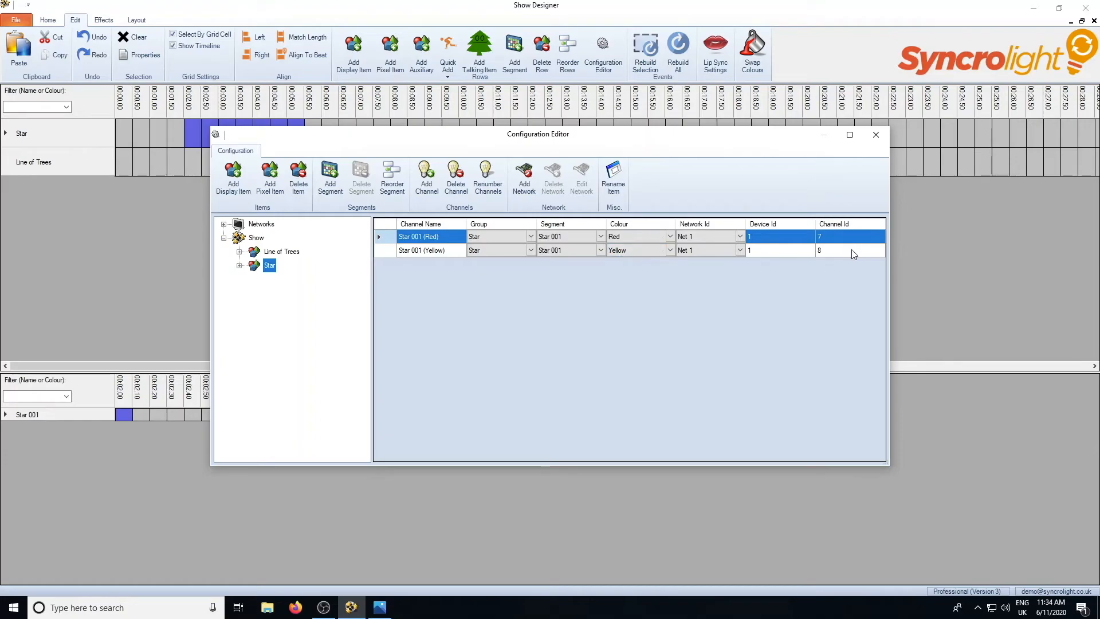
pyautogui.click(380, 607)
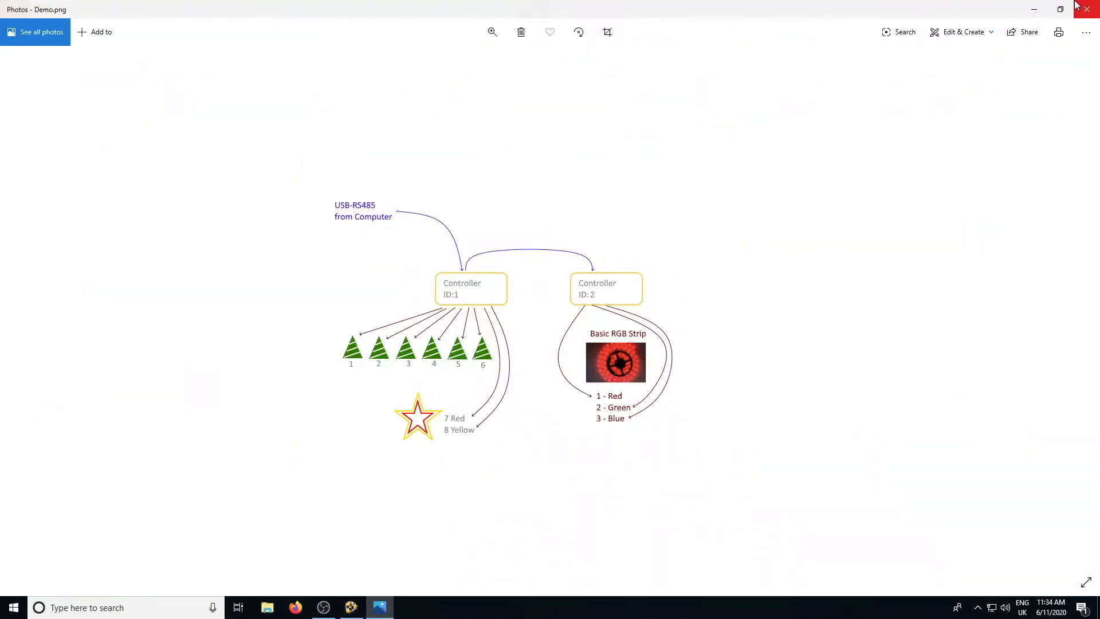
pyautogui.click(1060, 10)
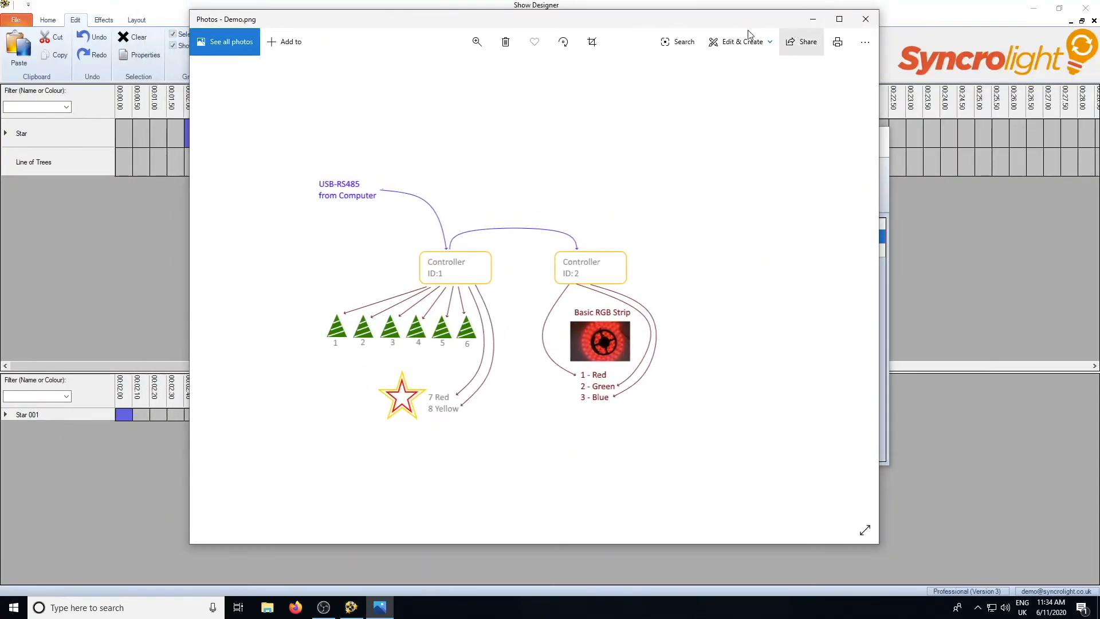
# Put the Photos diagram away and examine the channel assignments on the Net 1 network in the Show Designer Configuration Editor.
pyautogui.moveTo(716, 23); pyautogui.dragTo(721, 128)
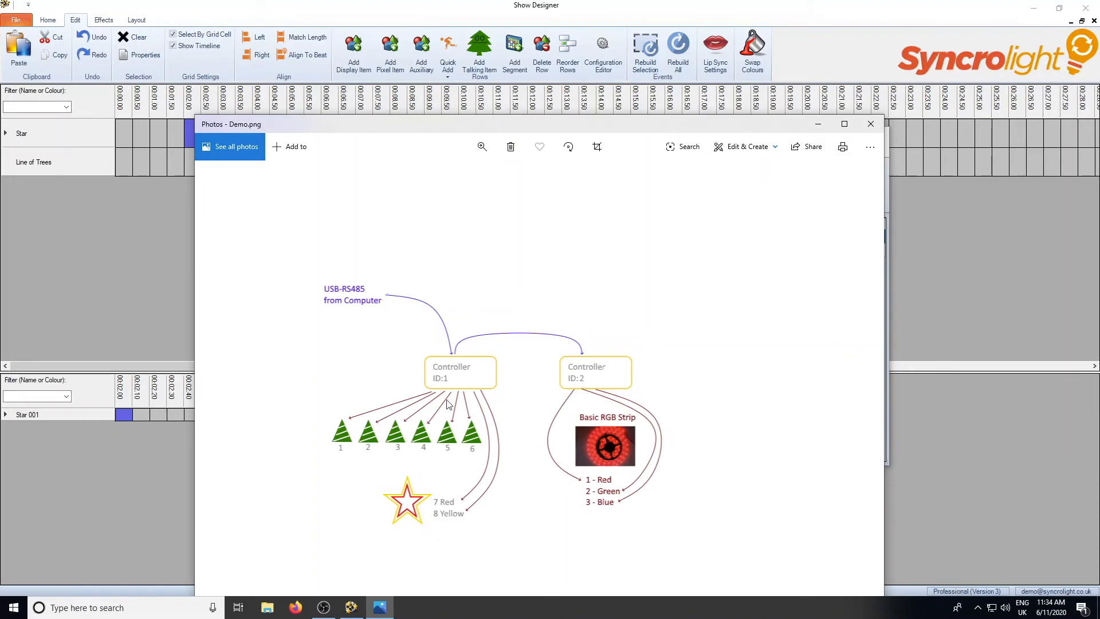
pyautogui.click(817, 125)
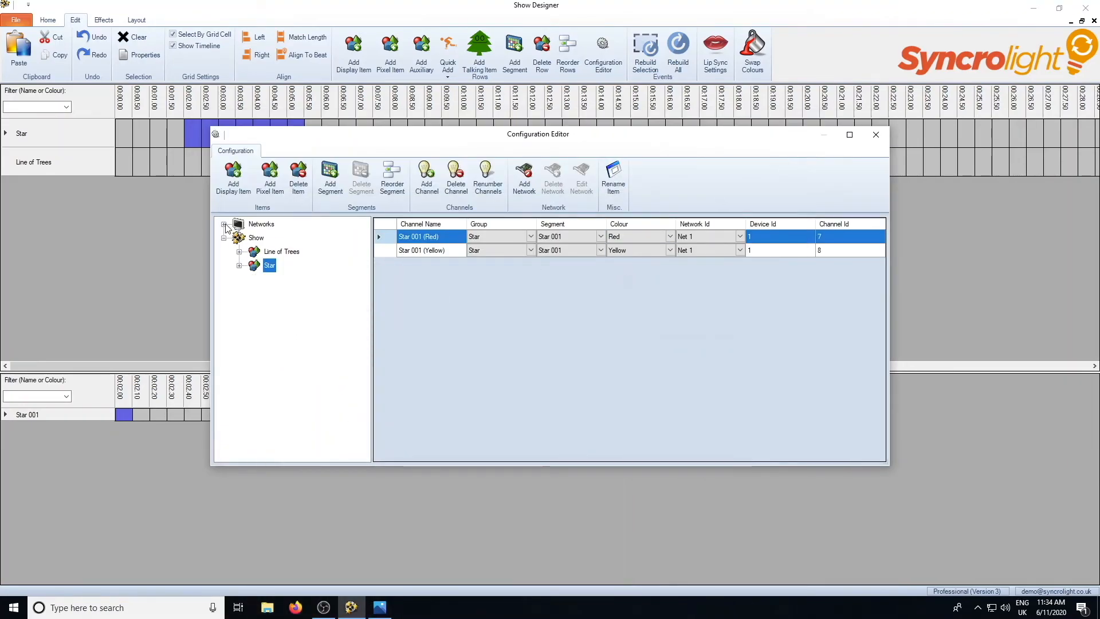
pyautogui.click(223, 224)
pyautogui.click(238, 237)
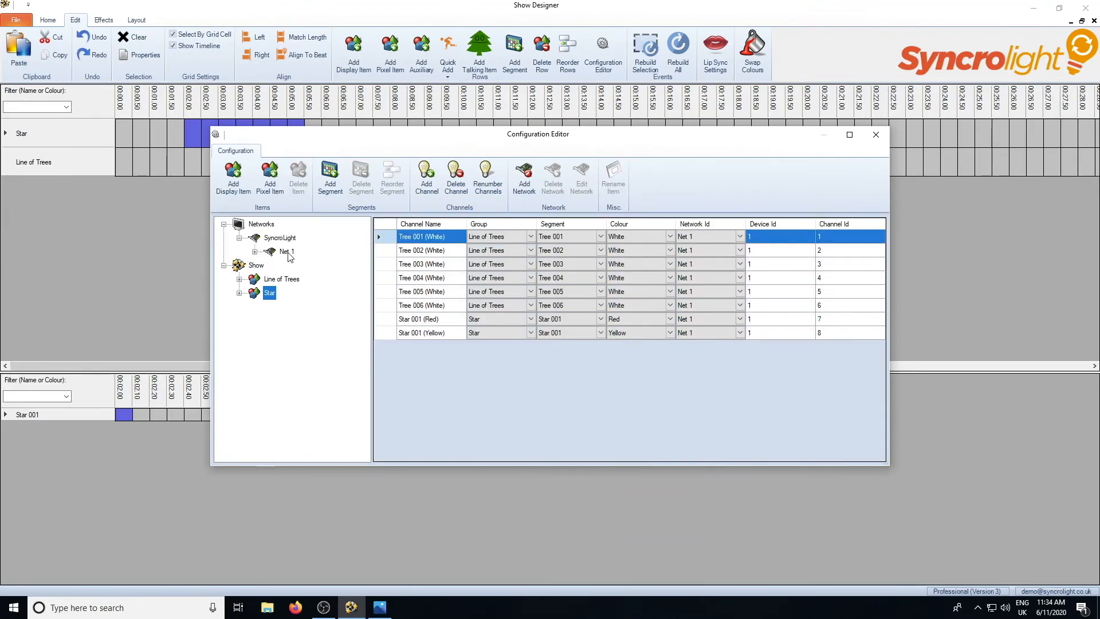
pyautogui.click(287, 252)
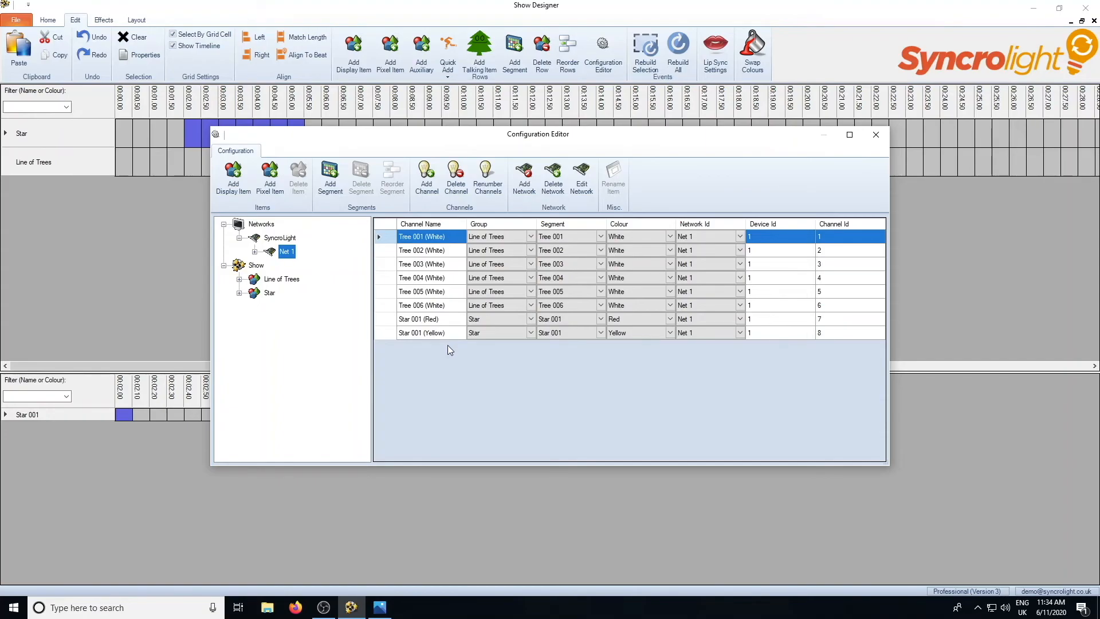
pyautogui.click(882, 138)
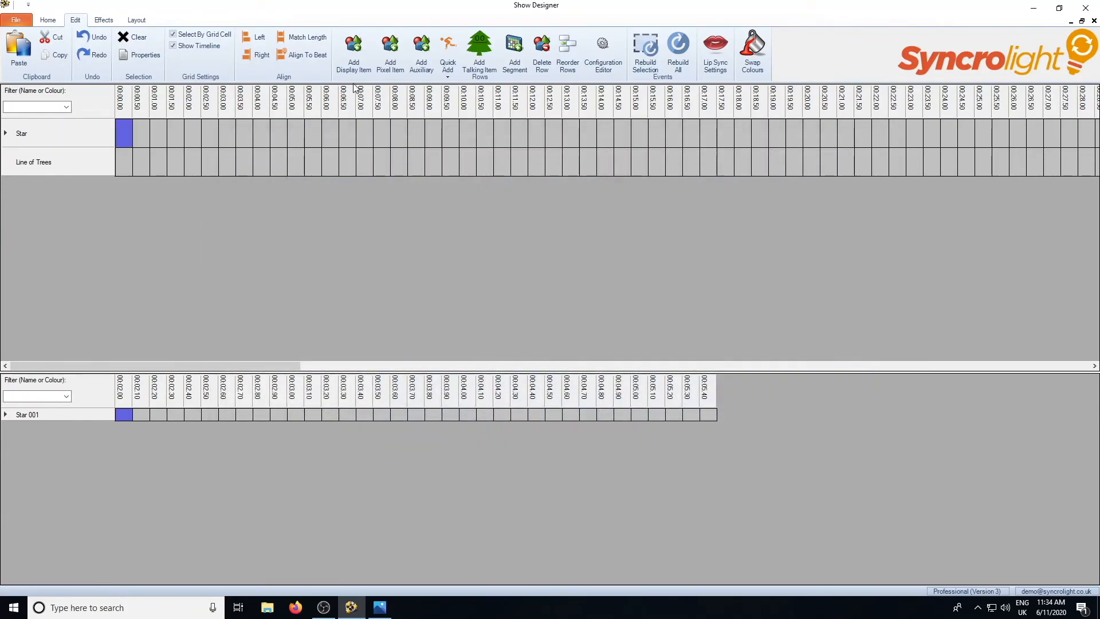
# Start a new display item named RGB Strip with 1 segment and enable its channels.
pyautogui.click(354, 63)
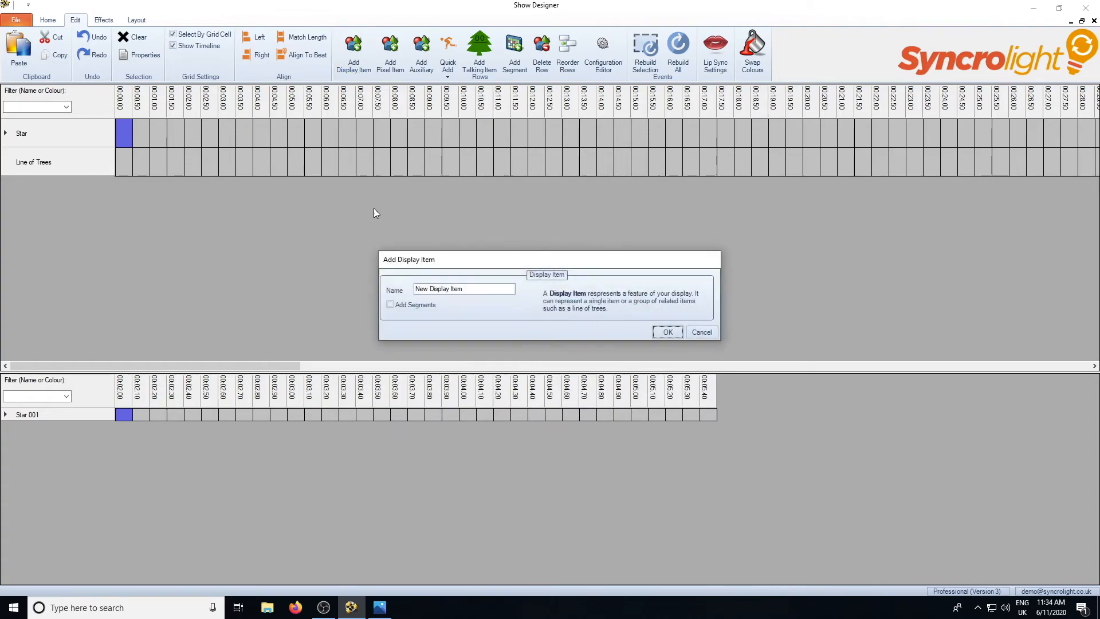
pyautogui.click(473, 288)
pyautogui.moveTo(465, 289); pyautogui.dragTo(396, 285)
pyautogui.write('RGB Strip')
pyautogui.click(409, 307)
pyautogui.moveTo(511, 258); pyautogui.dragTo(404, 180)
pyautogui.click(281, 293)
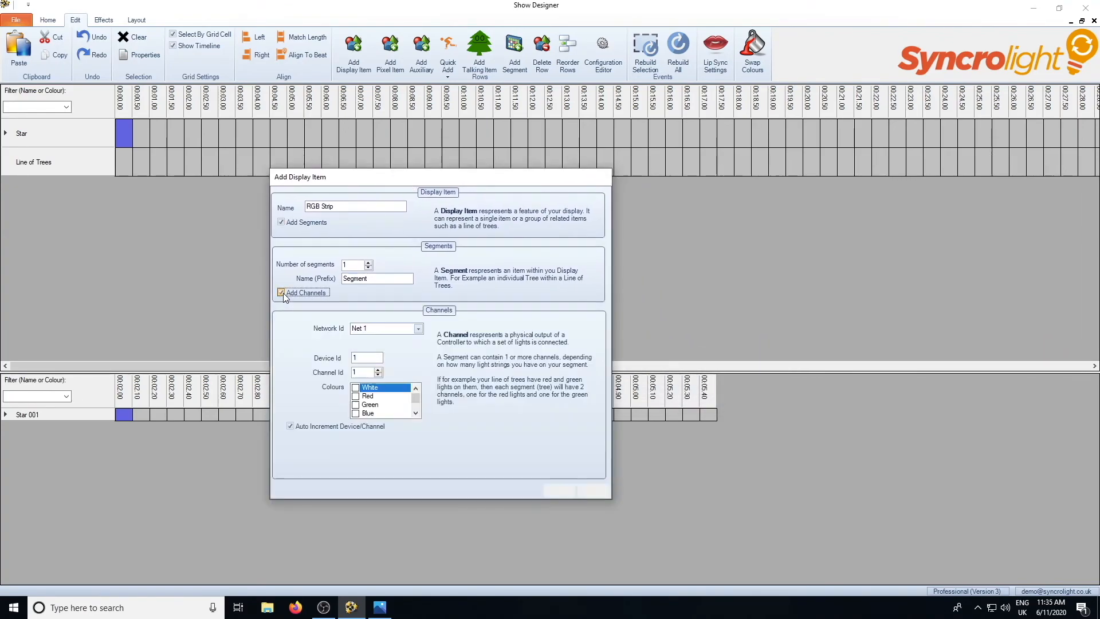
# Choose RGB - Red, RGB - Green and RGB - Blue as the strip's channel colours and create the item.
pyautogui.moveTo(417, 400); pyautogui.dragTo(416, 410)
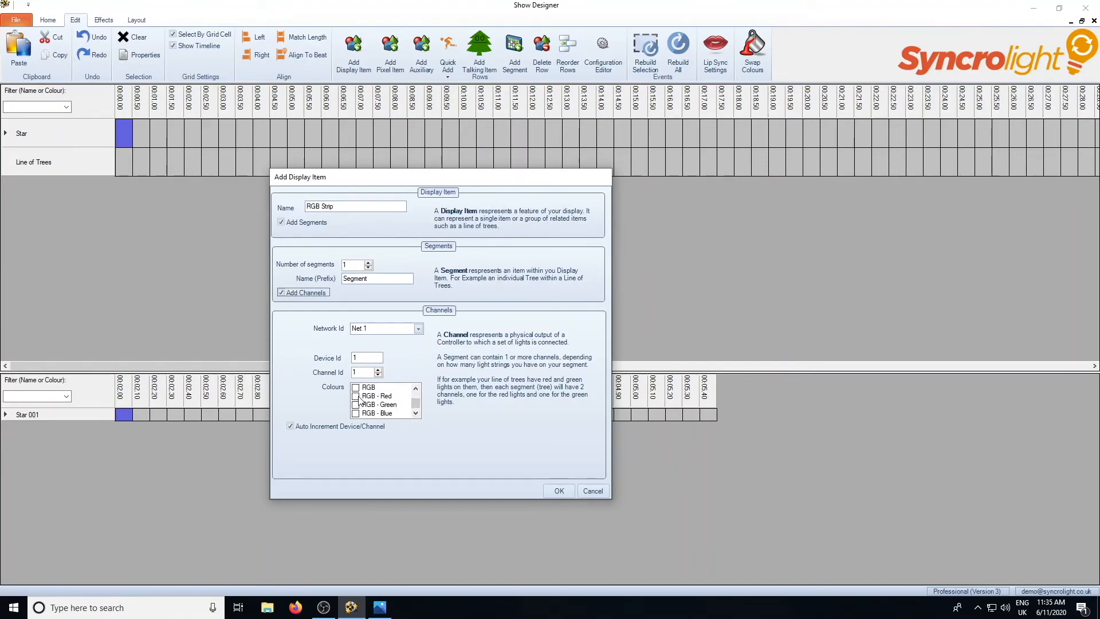
pyautogui.click(356, 397)
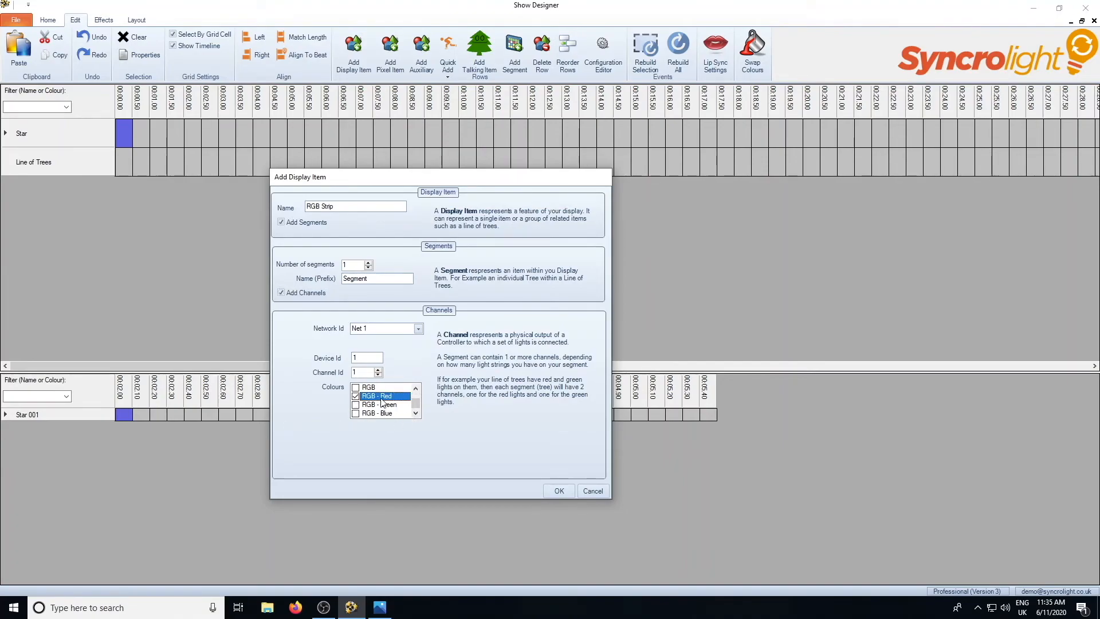
pyautogui.click(356, 405)
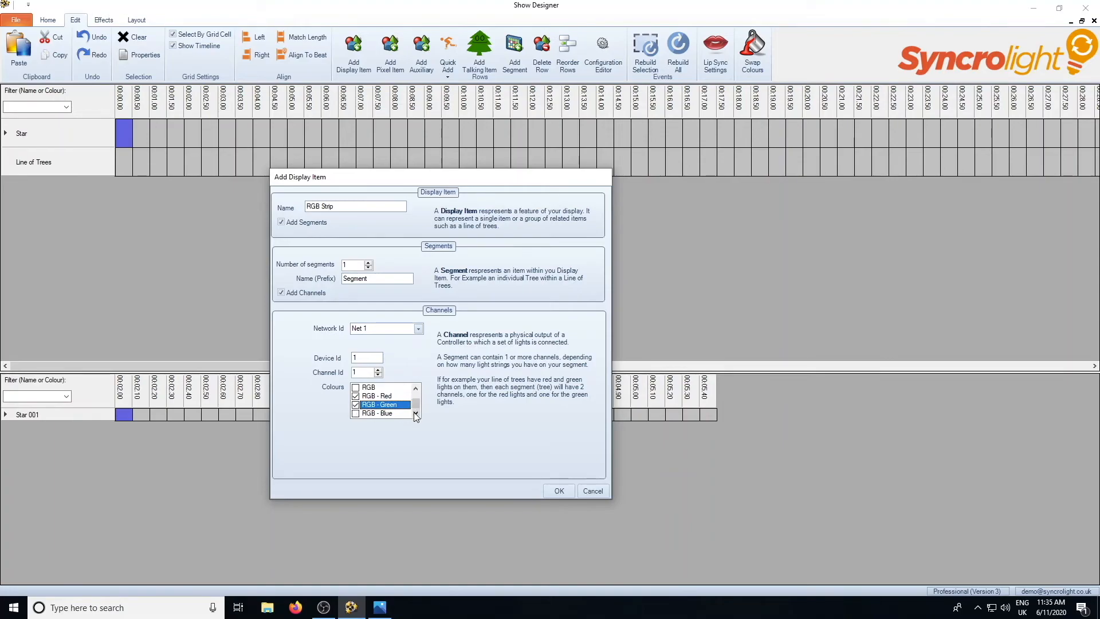
pyautogui.click(356, 413)
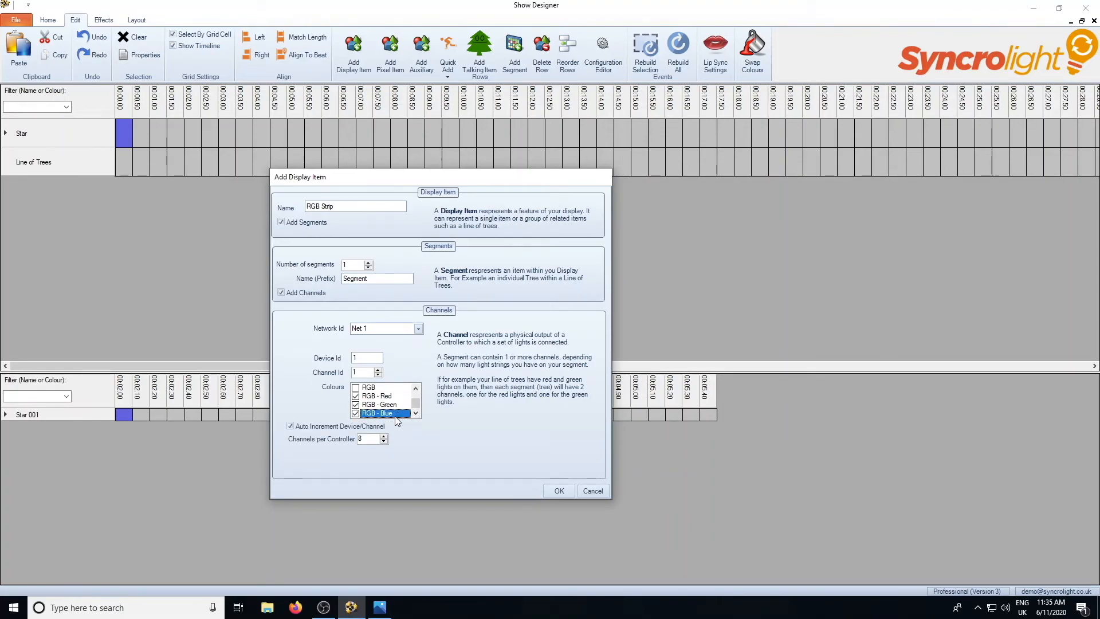
pyautogui.click(559, 490)
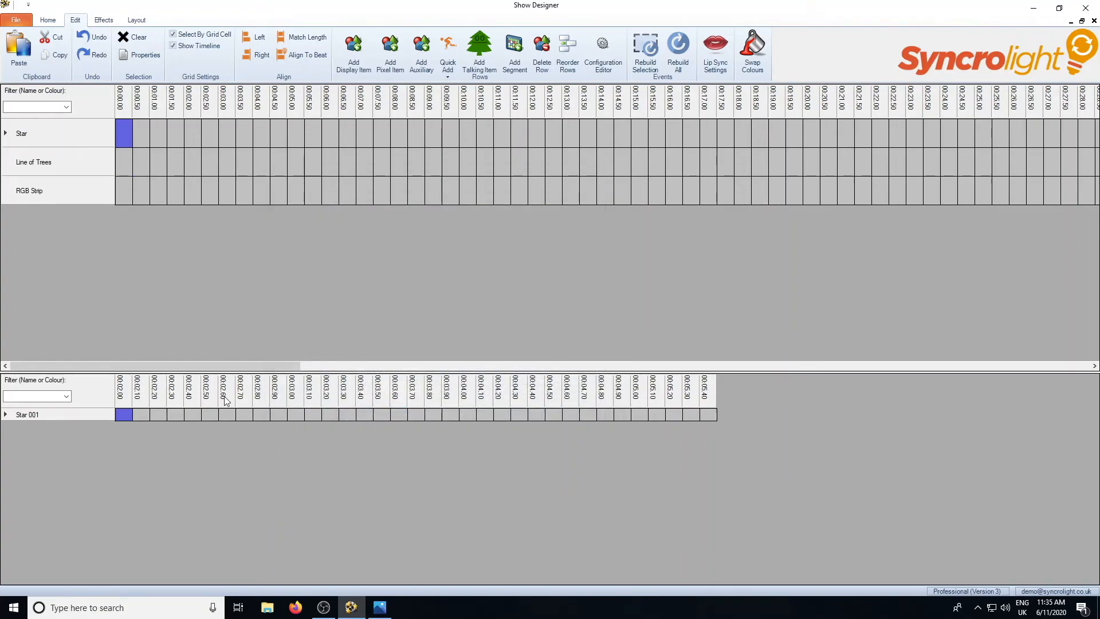
# Apply a yellow On effect to the RGB Strip from 3 to 7 seconds.
pyautogui.moveTo(250, 191); pyautogui.dragTo(379, 196)
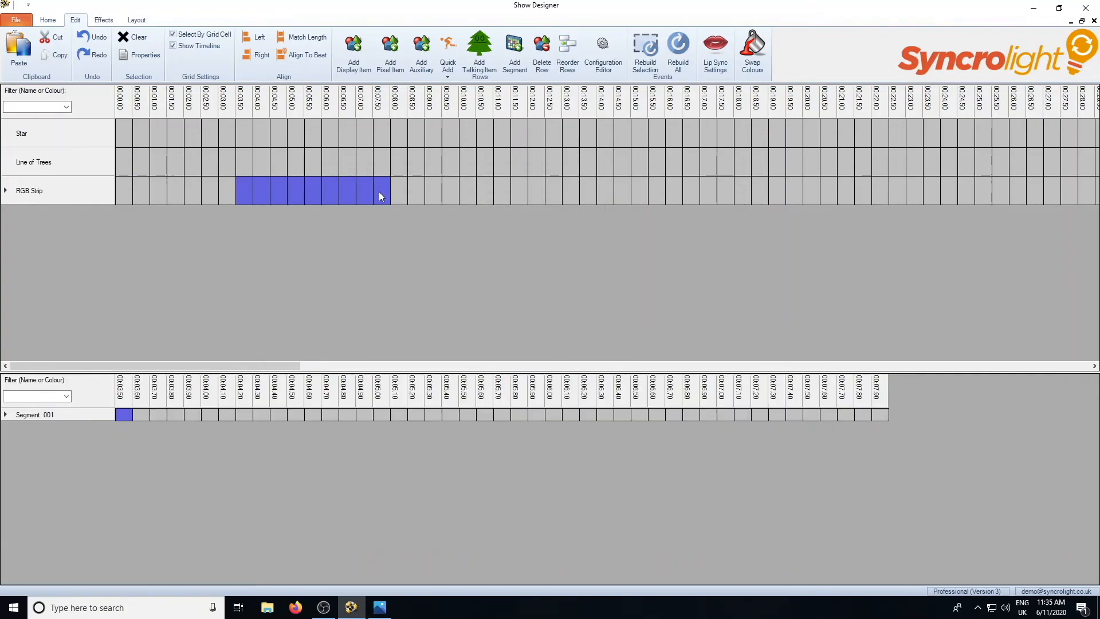
pyautogui.moveTo(228, 194); pyautogui.dragTo(342, 191)
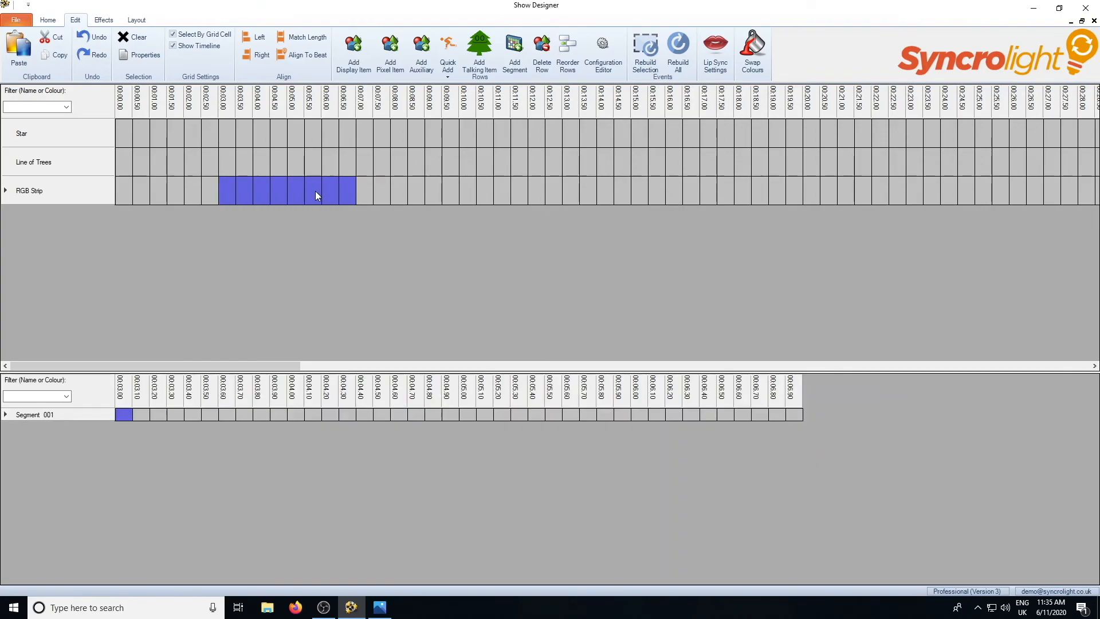
pyautogui.rightClick(315, 191)
pyautogui.moveTo(384, 197)
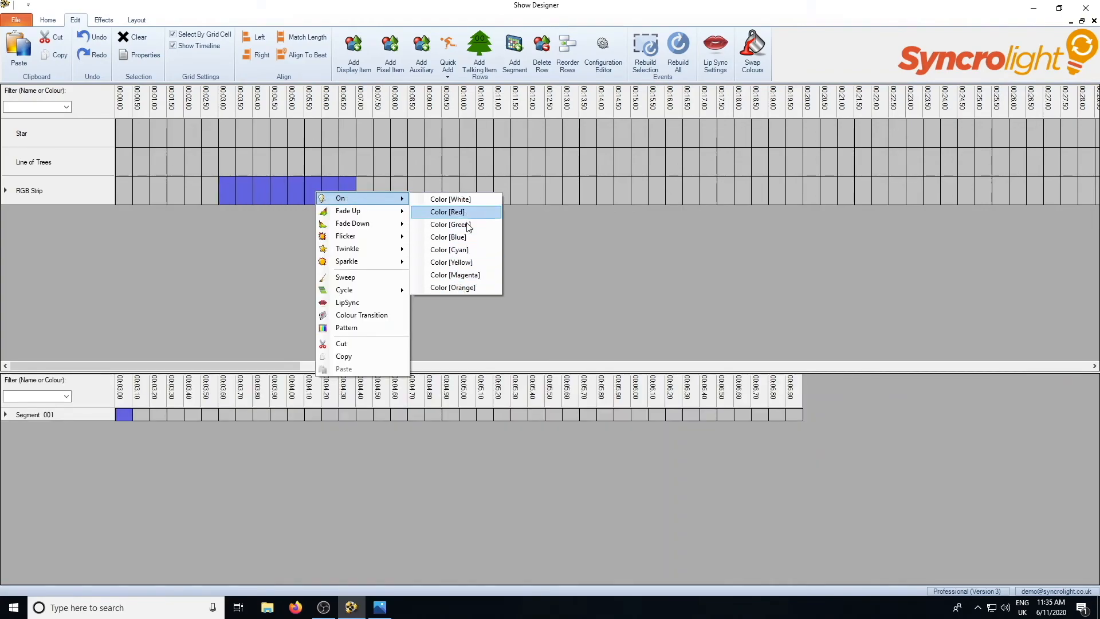
pyautogui.click(470, 263)
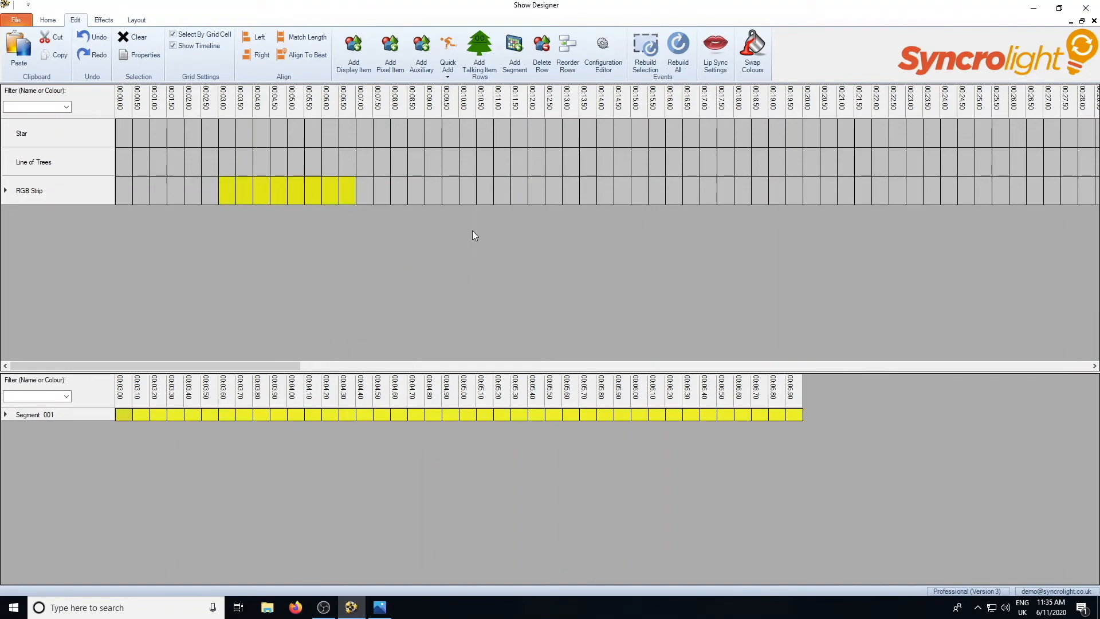
# Apply a cyan On effect to the RGB Strip from 8.5 to 12 seconds.
pyautogui.moveTo(402, 193); pyautogui.dragTo(528, 189)
pyautogui.rightClick(490, 196)
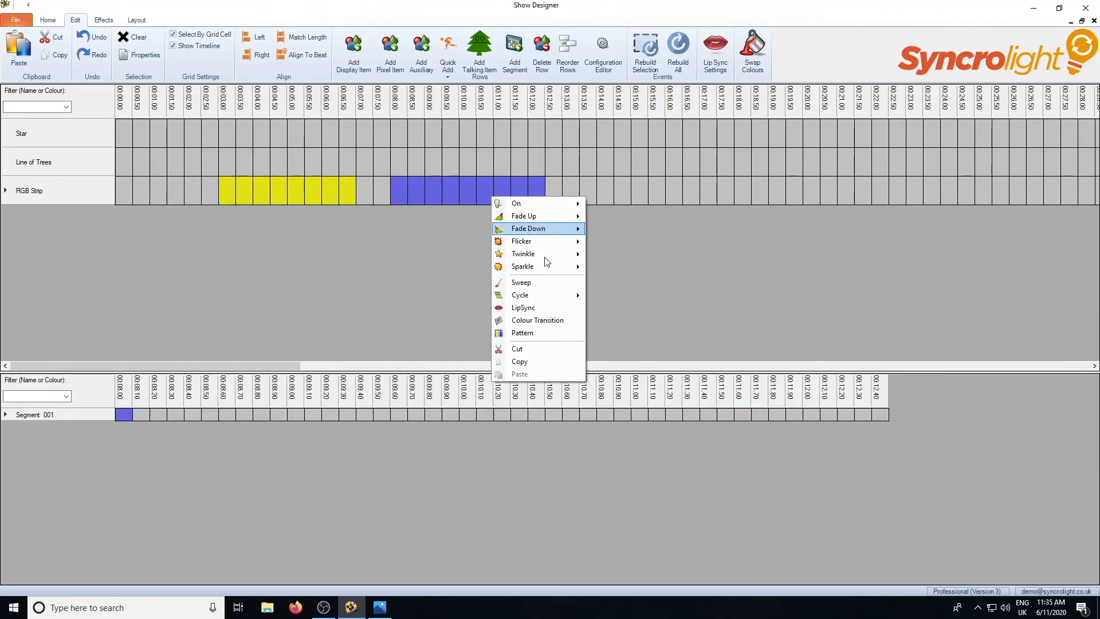
pyautogui.moveTo(554, 203)
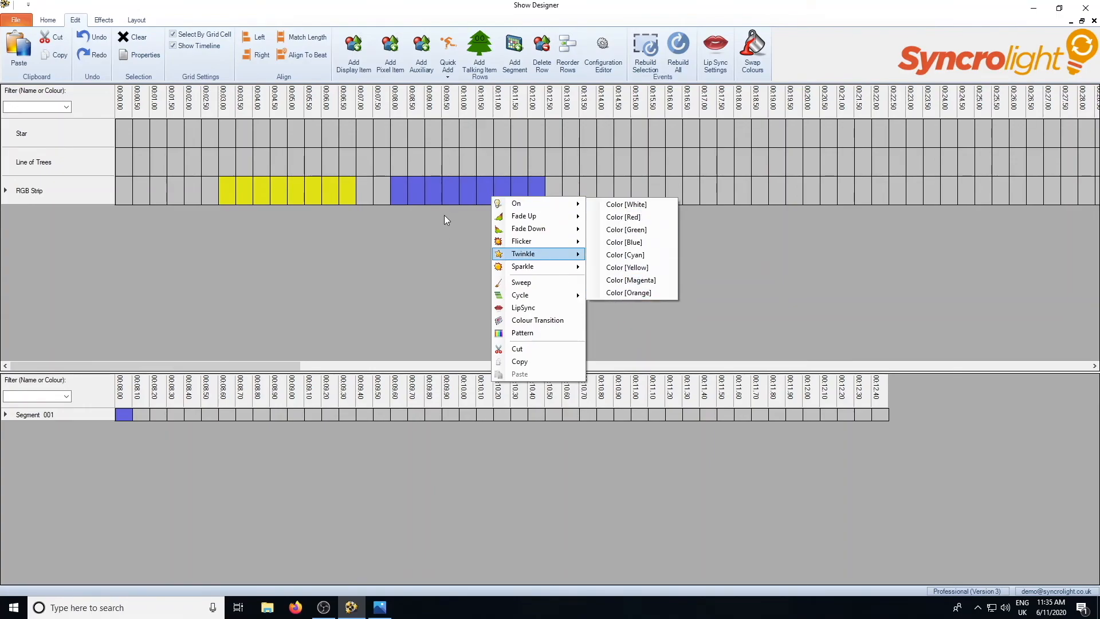
pyautogui.click(414, 189)
pyautogui.moveTo(414, 189); pyautogui.dragTo(499, 193)
pyautogui.rightClick(499, 194)
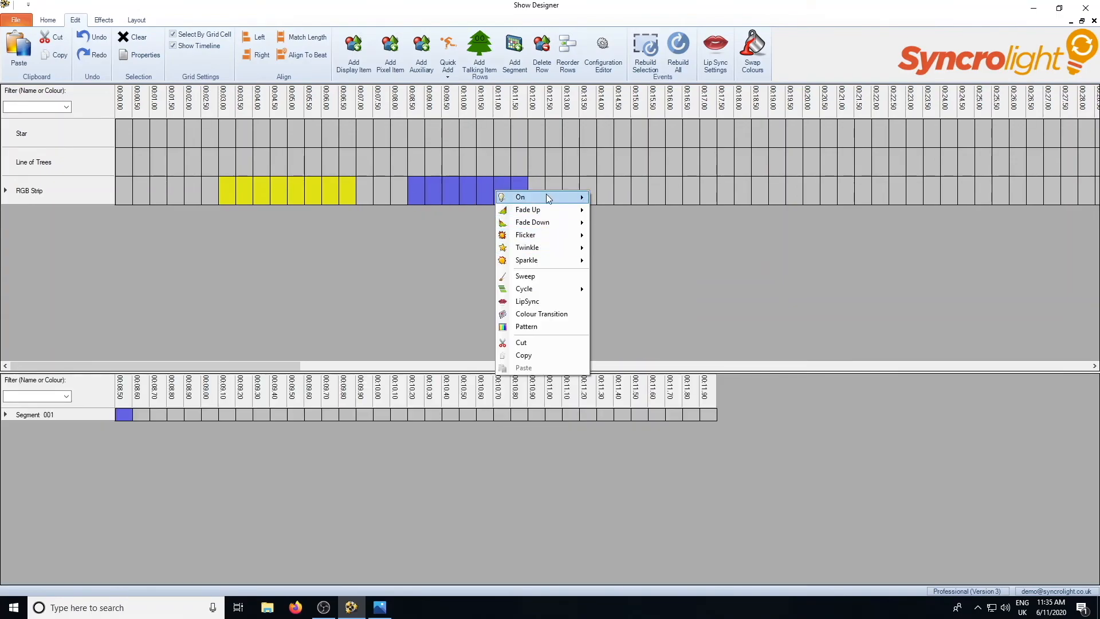
pyautogui.moveTo(553, 196)
pyautogui.click(639, 249)
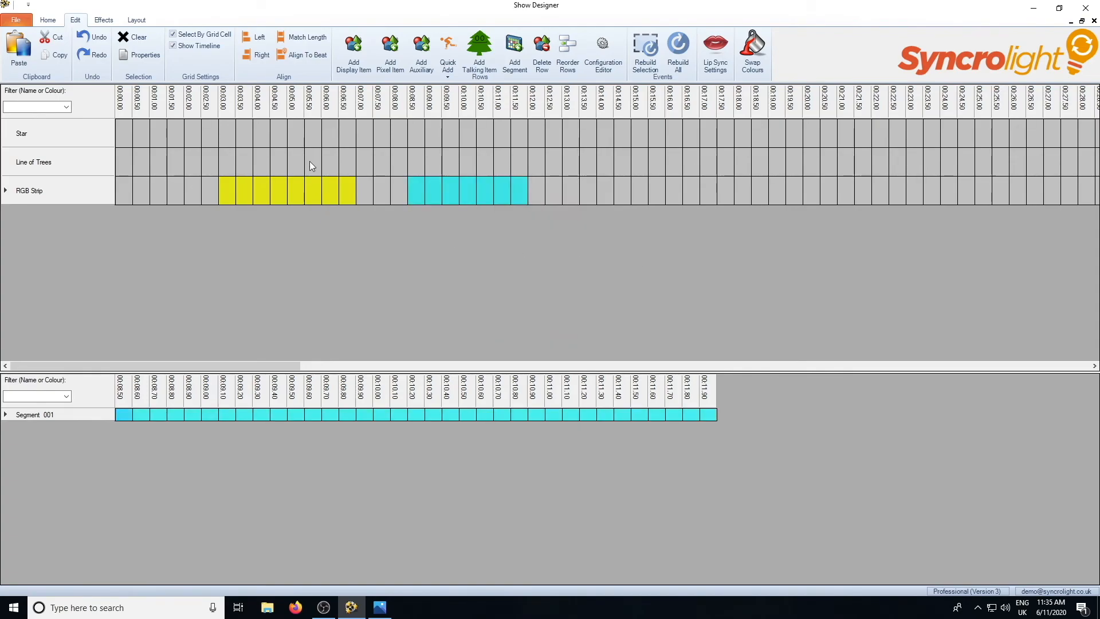
# Clear the yellow and cyan effects from the RGB Strip's timeline row.
pyautogui.moveTo(311, 166); pyautogui.dragTo(564, 167)
pyautogui.moveTo(395, 142); pyautogui.dragTo(498, 141)
pyautogui.moveTo(217, 194); pyautogui.dragTo(611, 188)
pyautogui.press('Delete')
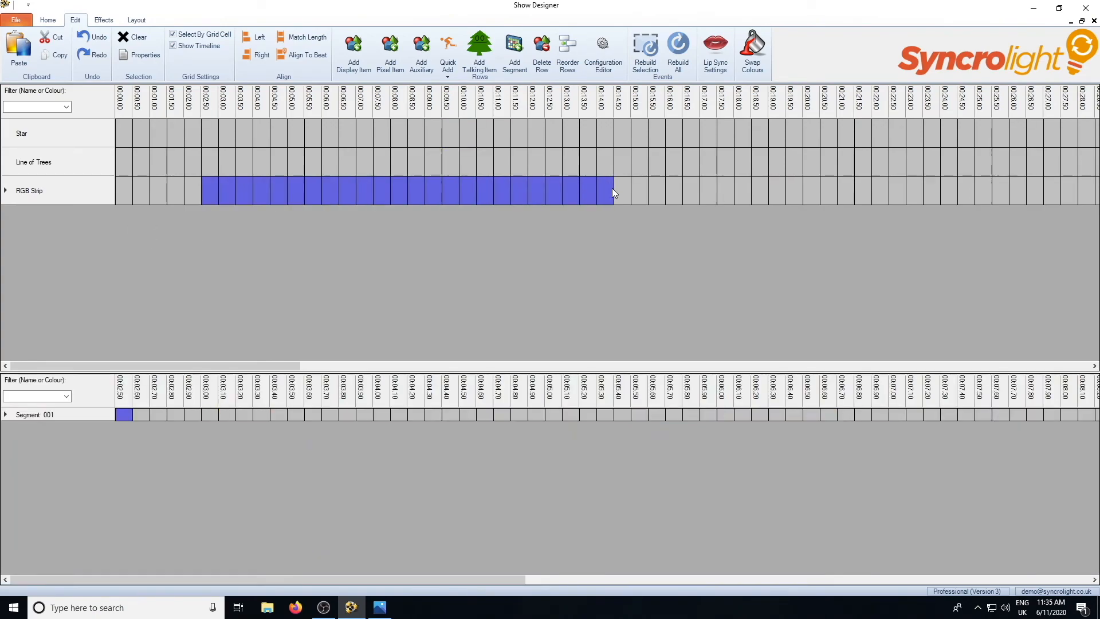
# Save the show in the Documents folder as Show1.
pyautogui.click(16, 20)
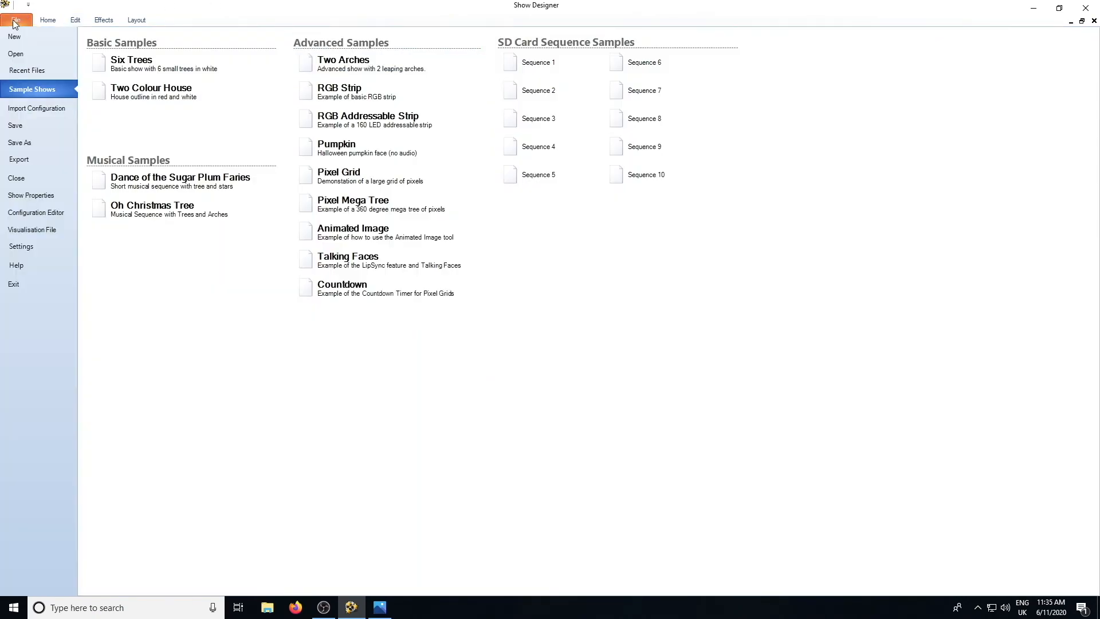
pyautogui.click(23, 125)
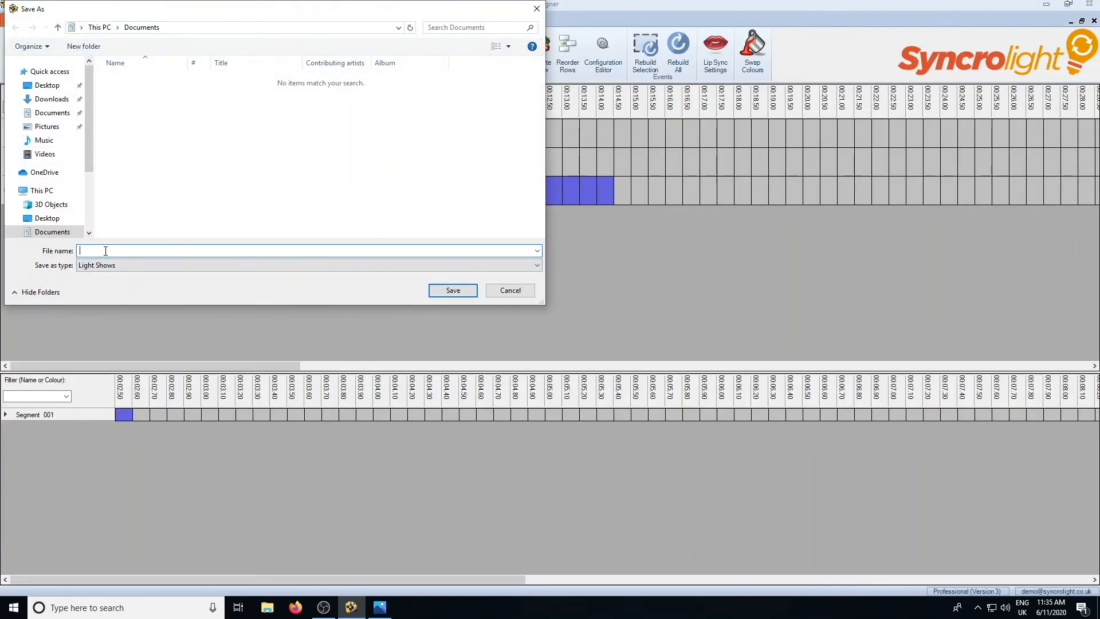
pyautogui.write('Sho')
pyautogui.click(452, 291)
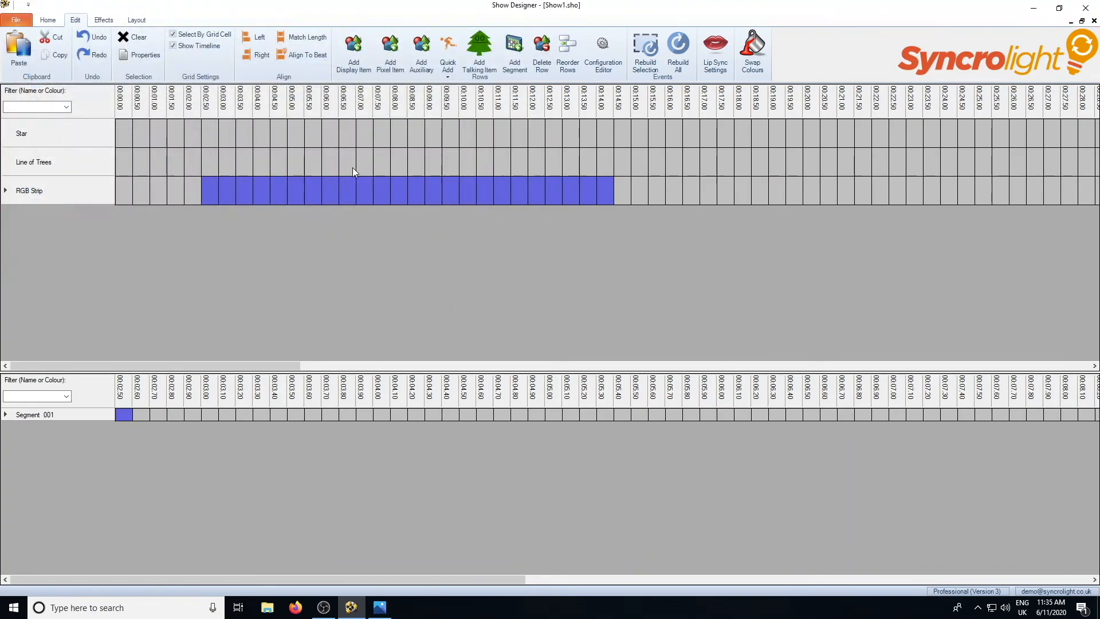
pyautogui.moveTo(353, 167); pyautogui.dragTo(548, 162)
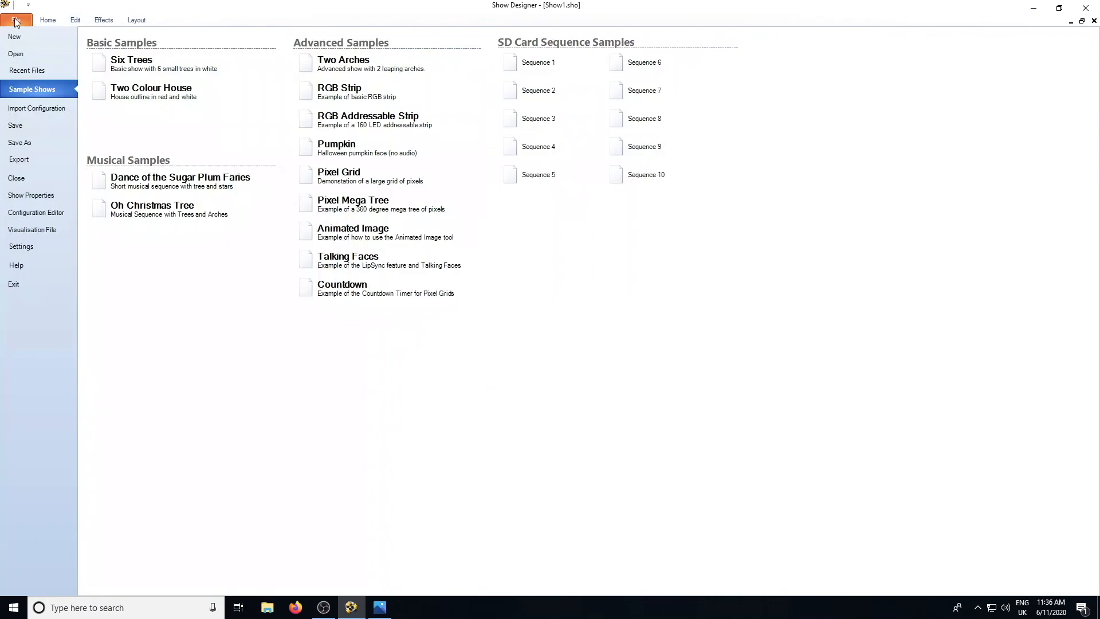
# Create a new Advanced show of the Silent type with a duration of 1 minute.
pyautogui.click(16, 20)
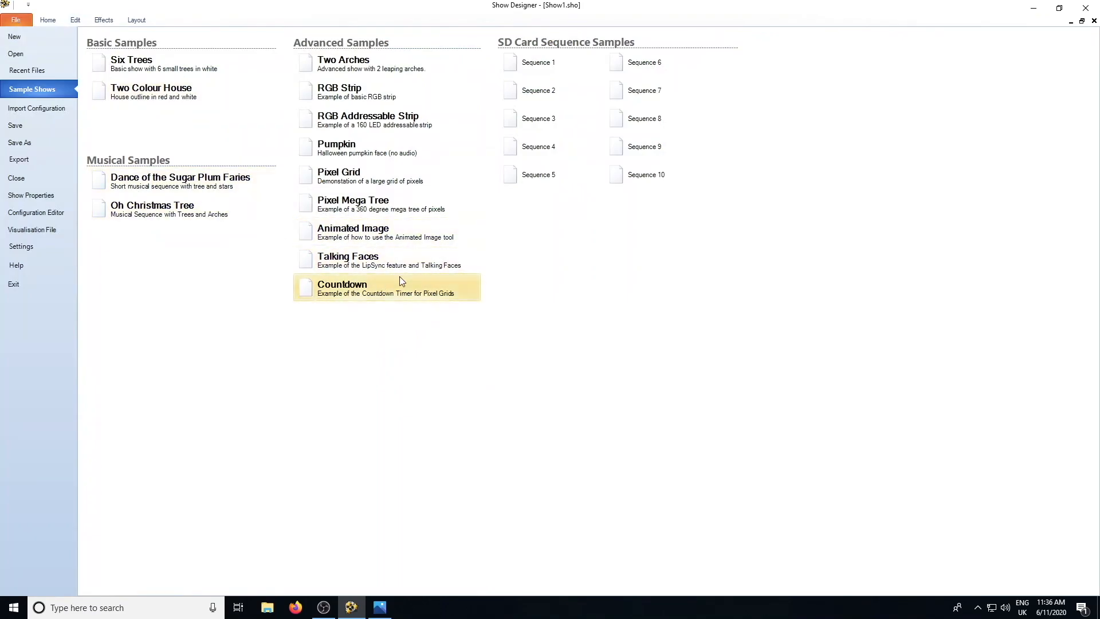
pyautogui.click(24, 39)
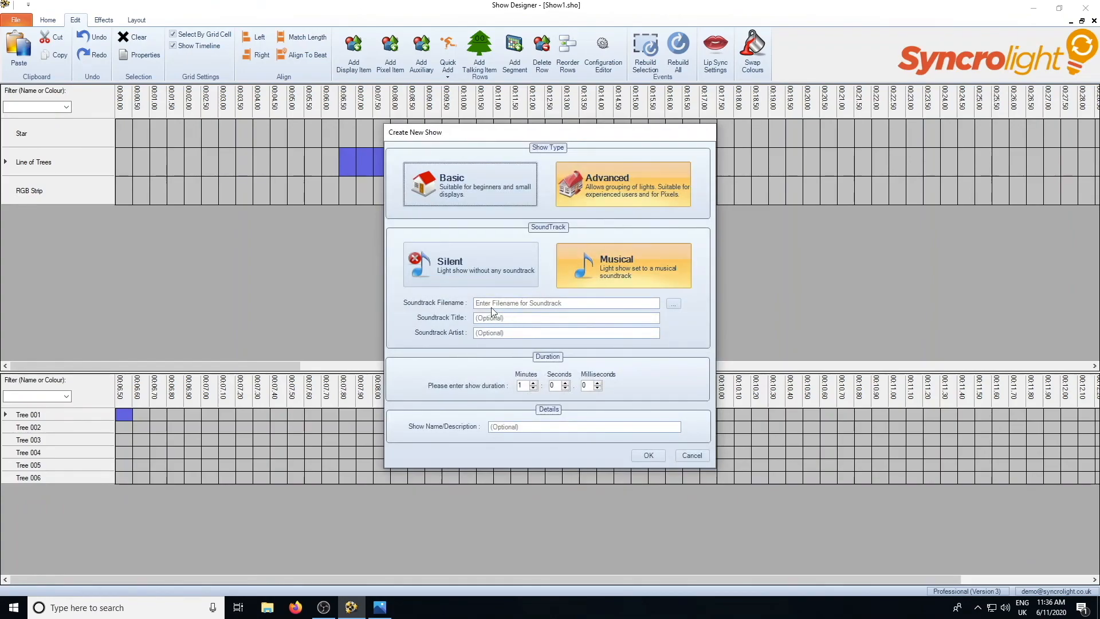
pyautogui.click(631, 180)
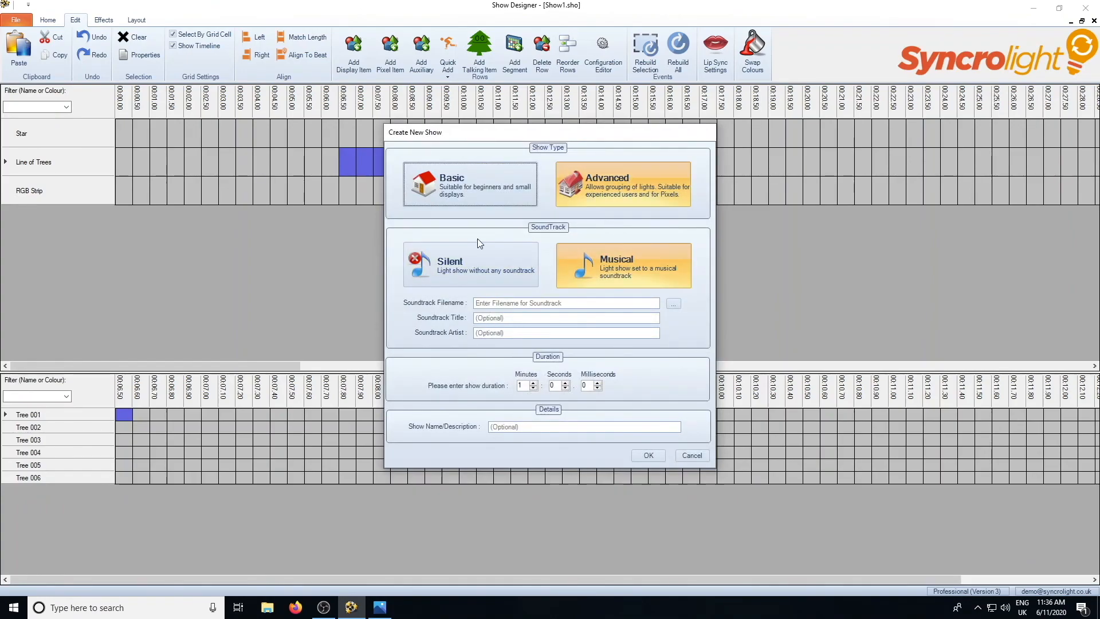
pyautogui.click(469, 268)
pyautogui.click(644, 454)
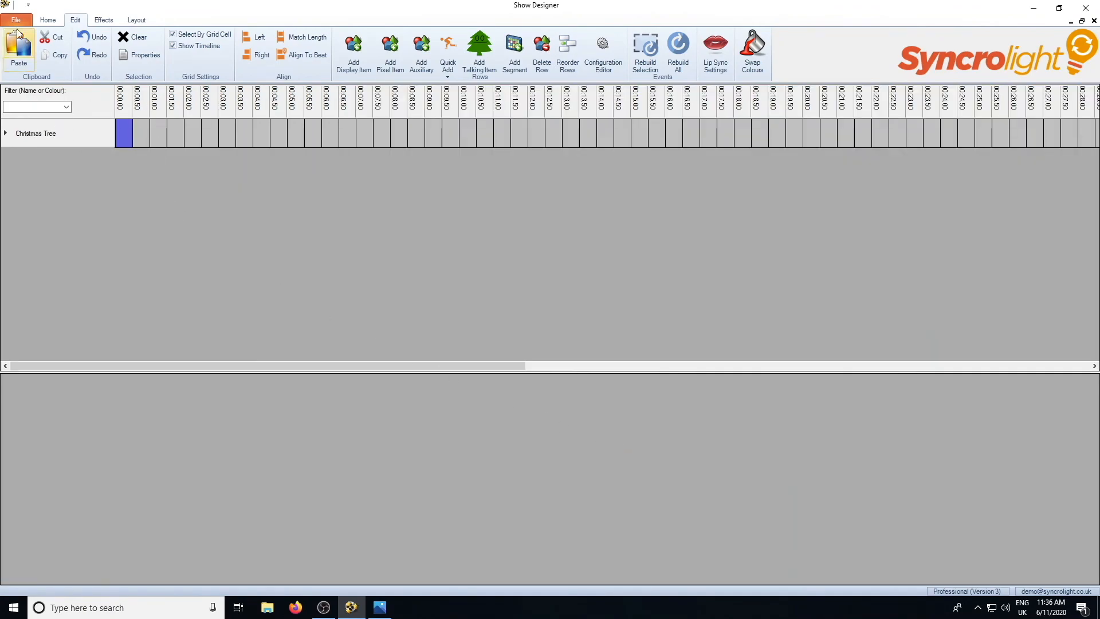
# Import the configuration from Show1.sho into the new show.
pyautogui.click(16, 21)
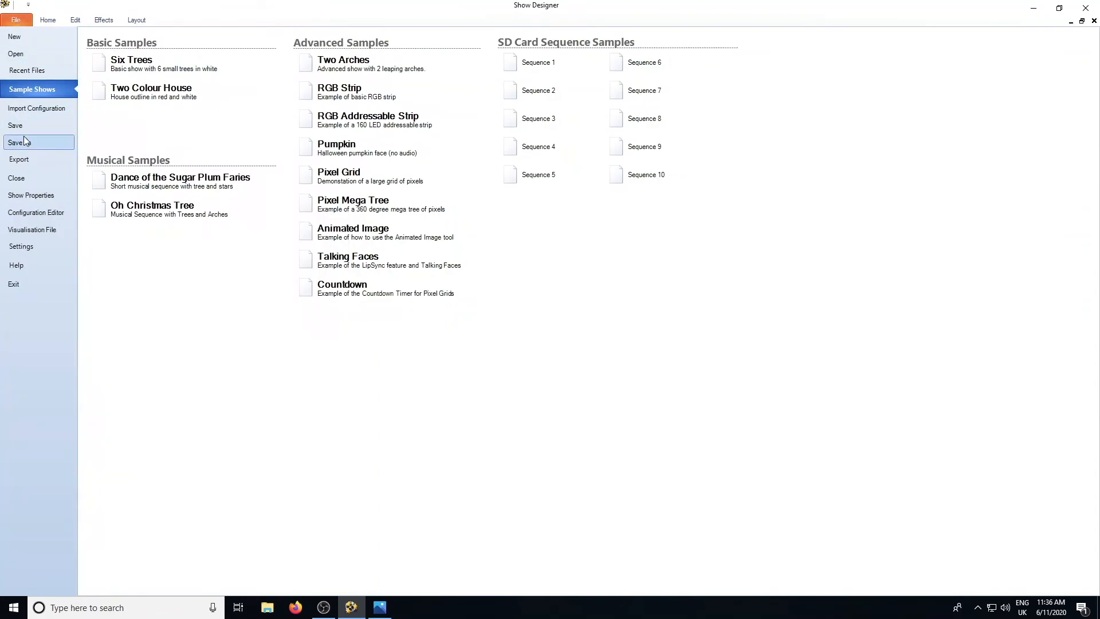
pyautogui.click(27, 109)
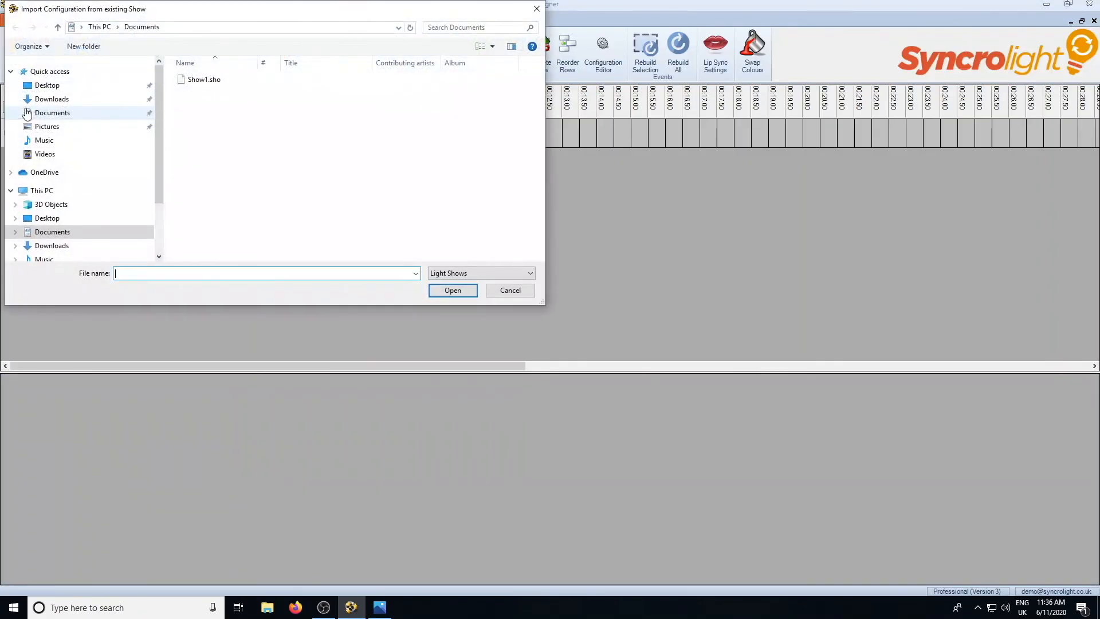
pyautogui.click(195, 80)
pyautogui.click(453, 290)
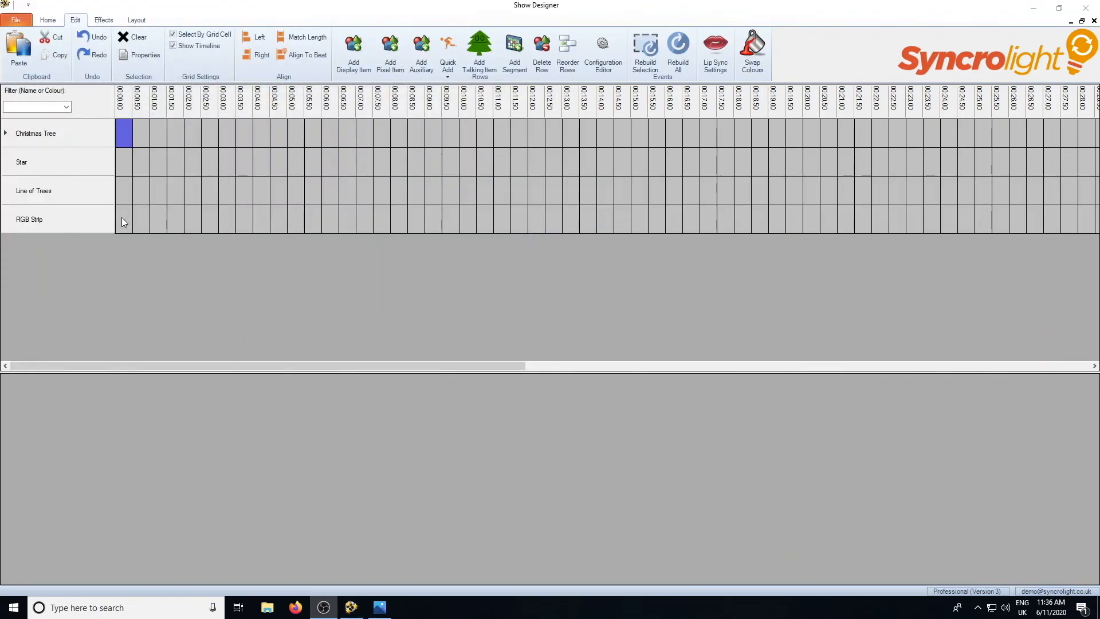
# Delete the default Christmas Tree group from the show.
pyautogui.click(50, 137)
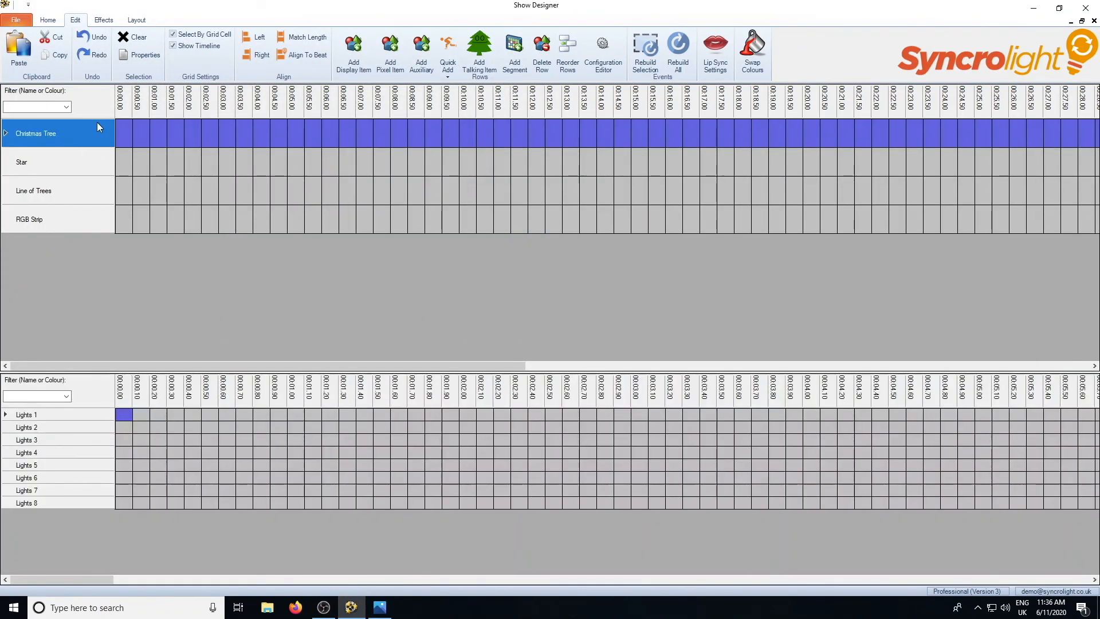
pyautogui.rightClick(58, 140)
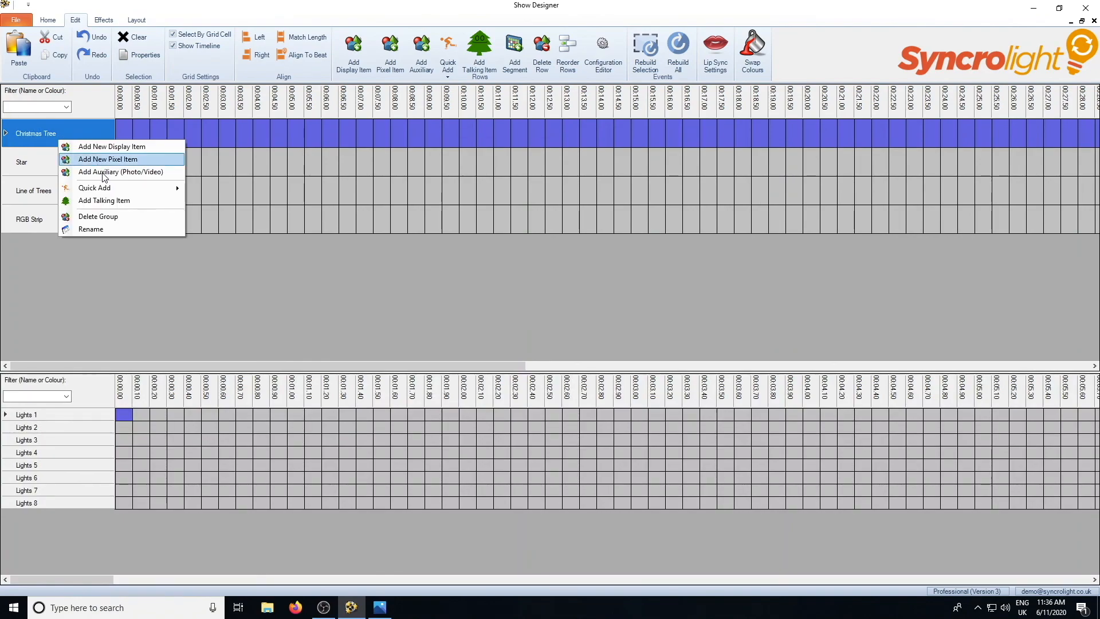
pyautogui.click(108, 217)
pyautogui.click(525, 319)
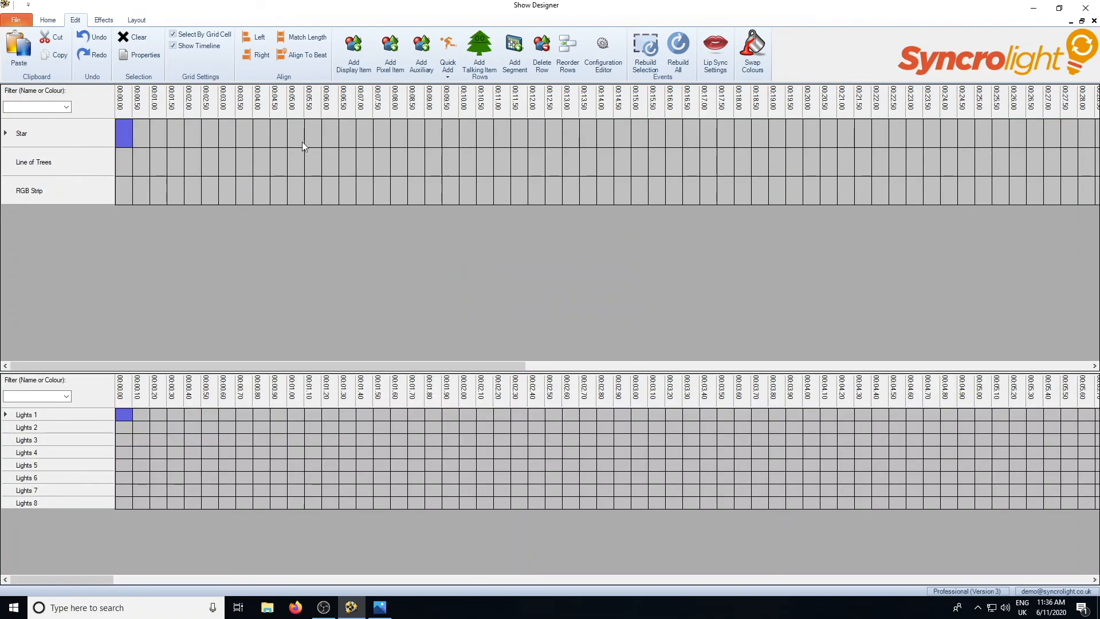
pyautogui.moveTo(269, 135); pyautogui.dragTo(358, 195)
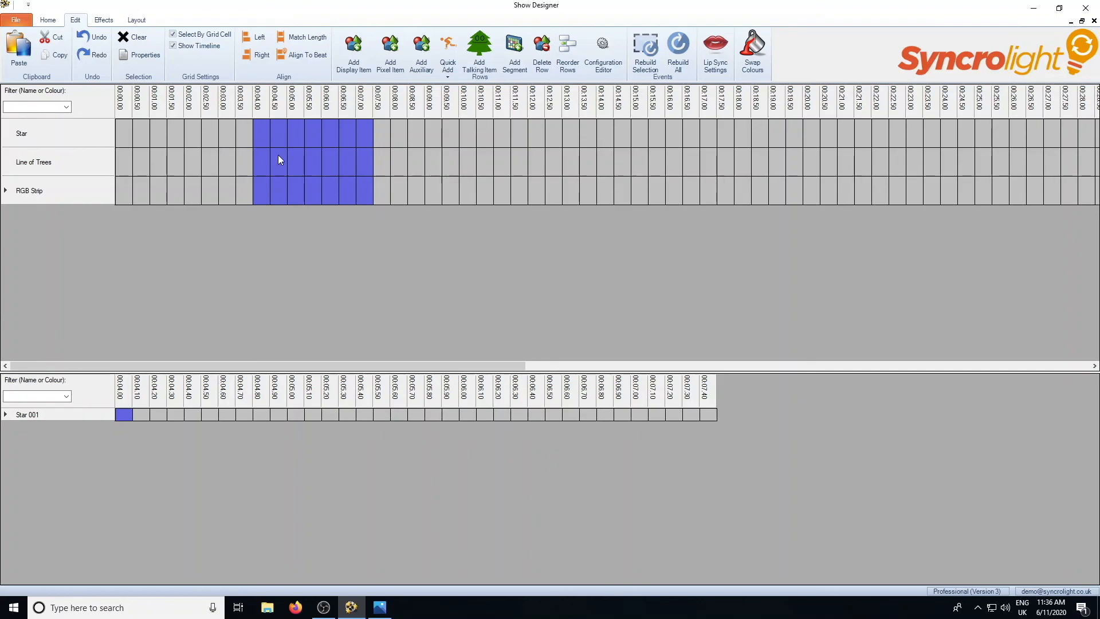
pyautogui.moveTo(278, 155); pyautogui.dragTo(384, 173)
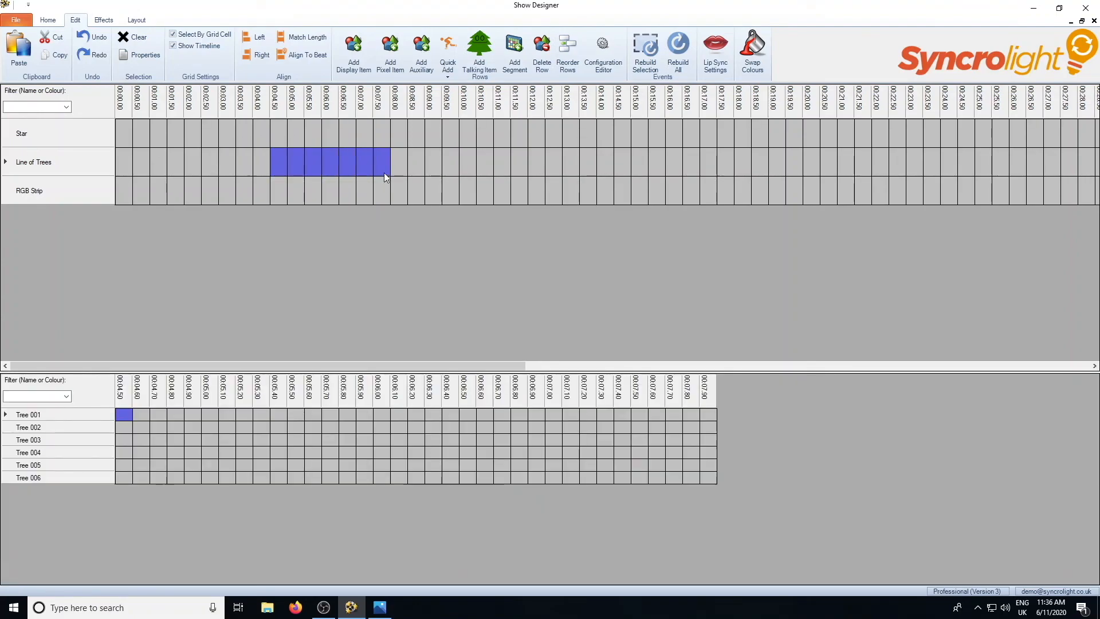